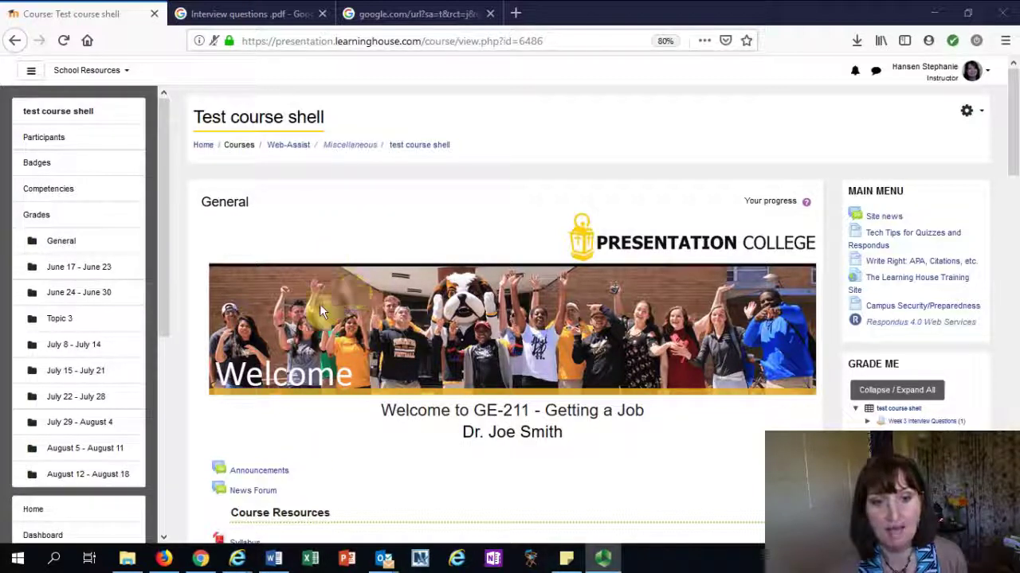
Scroll the Test course shell page and collapse then re-expand the Course administration block
scroll(614, 455, "down", 4)
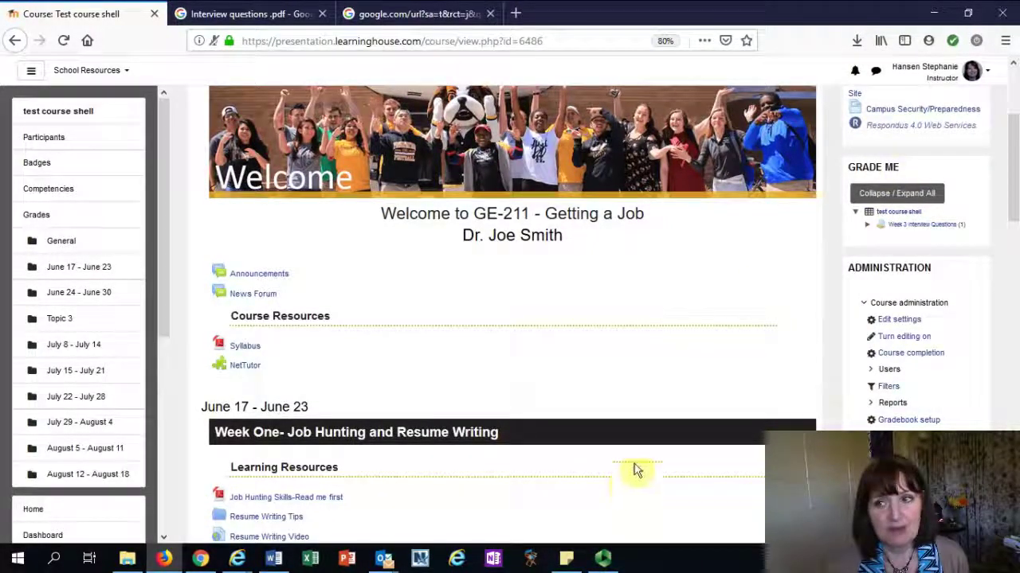
scroll(709, 290, "down", 2)
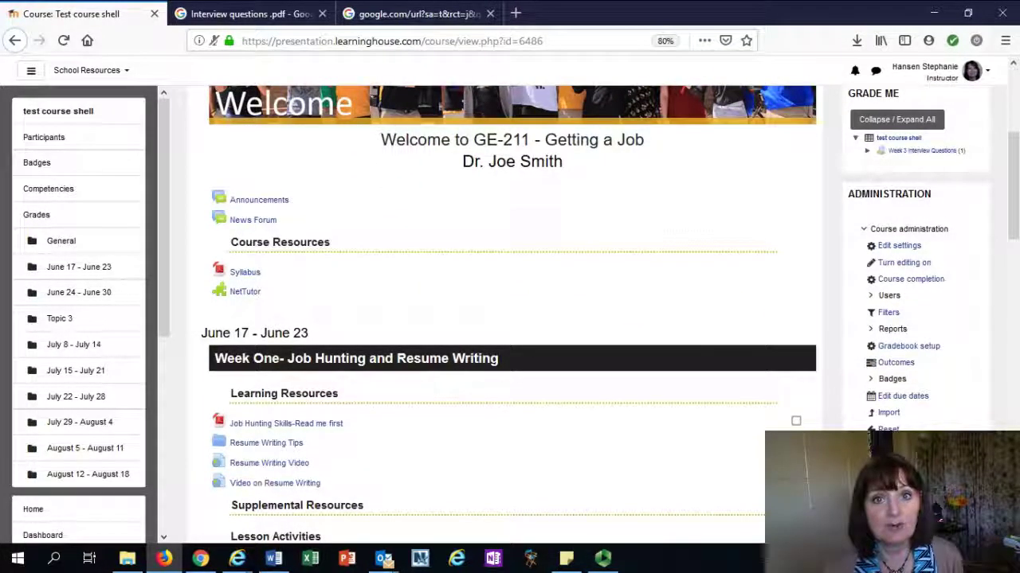
scroll(770, 175, "down", 3)
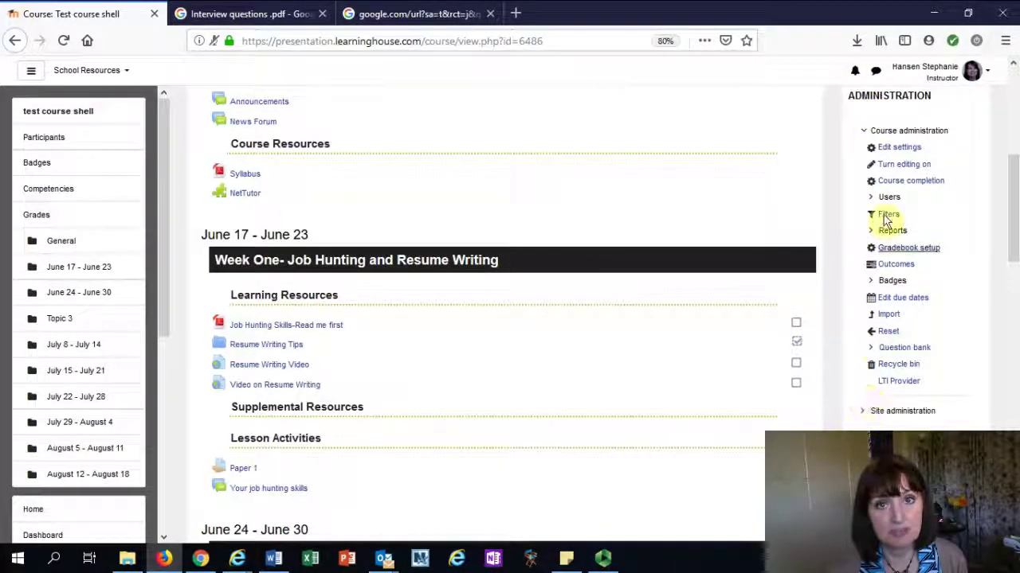
left_click(866, 133)
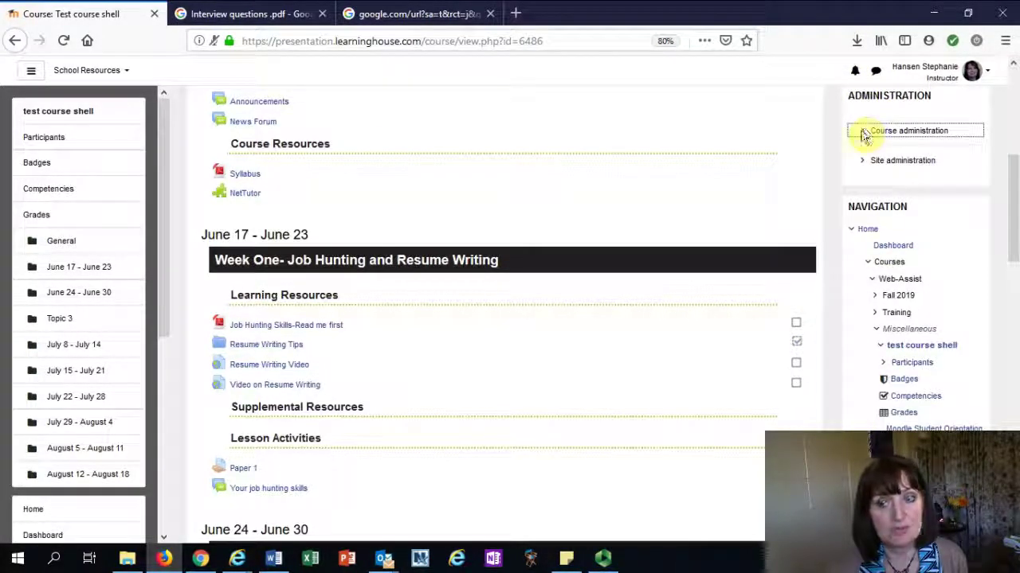
left_click(865, 134)
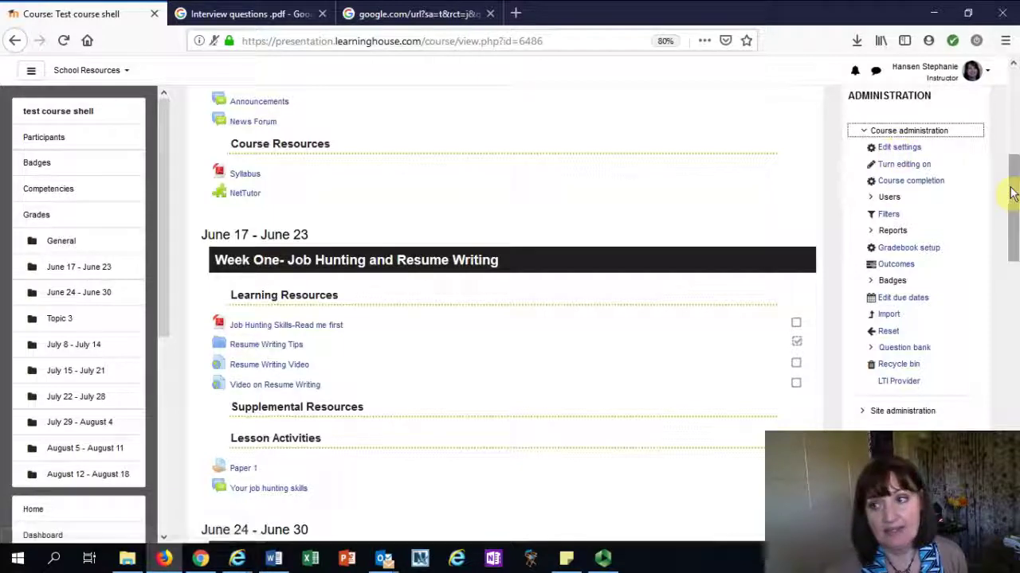
left_click_drag(1010, 170, 1010, 67)
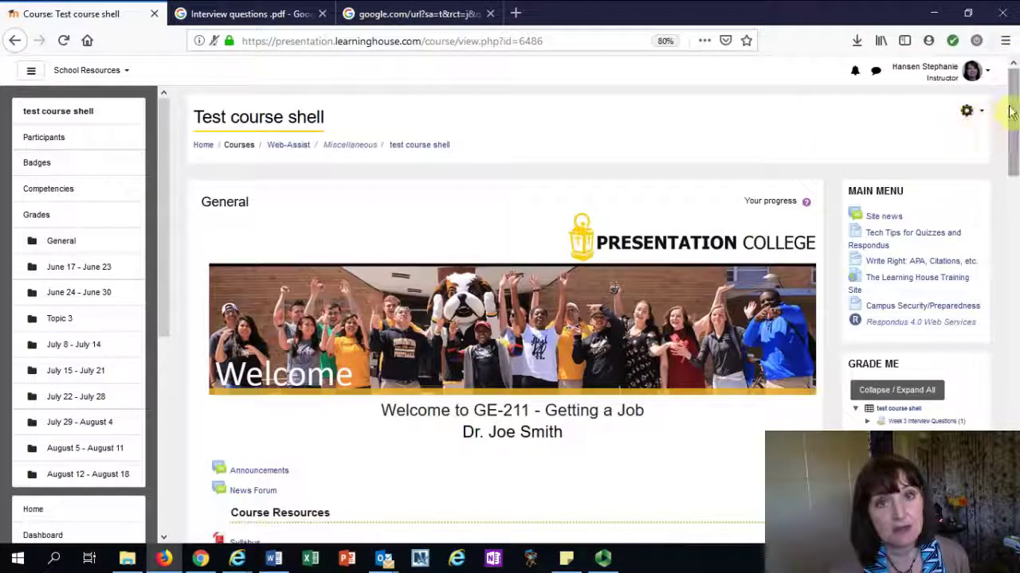
left_click_drag(1011, 114, 1016, 195)
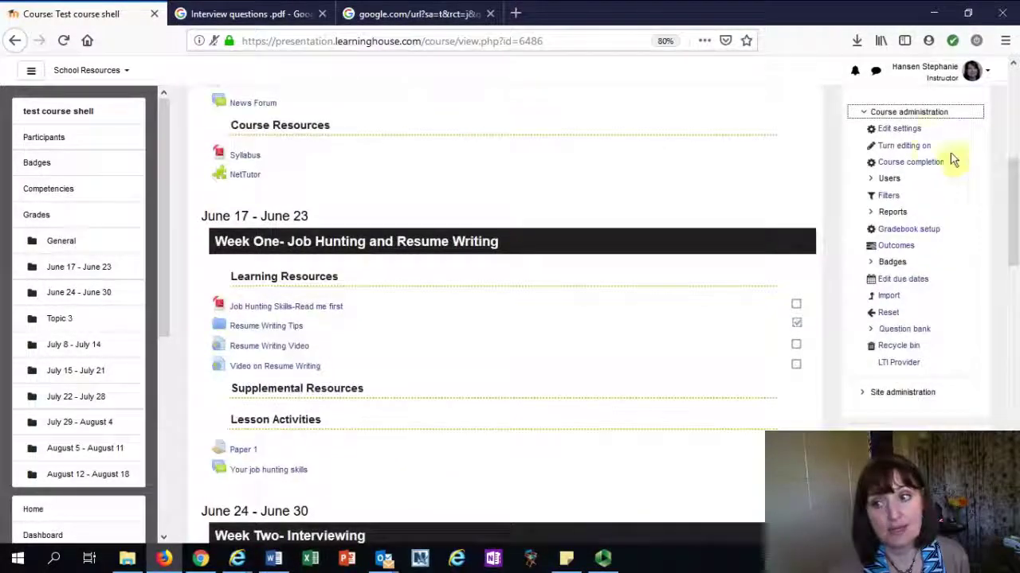
left_click(888, 115)
left_click(888, 115)
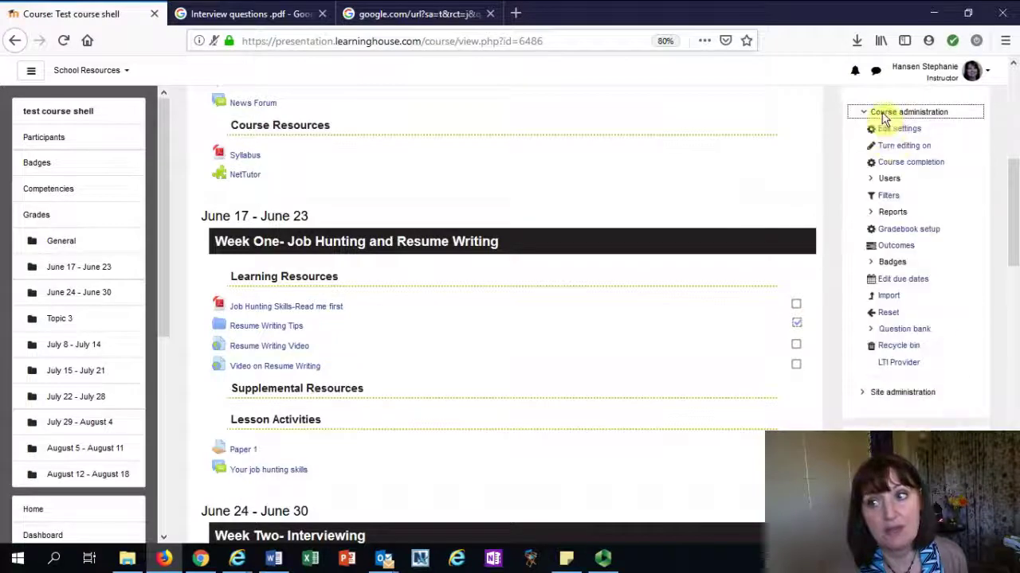
Open the course settings and save them unchanged with Save and display
left_click(884, 130)
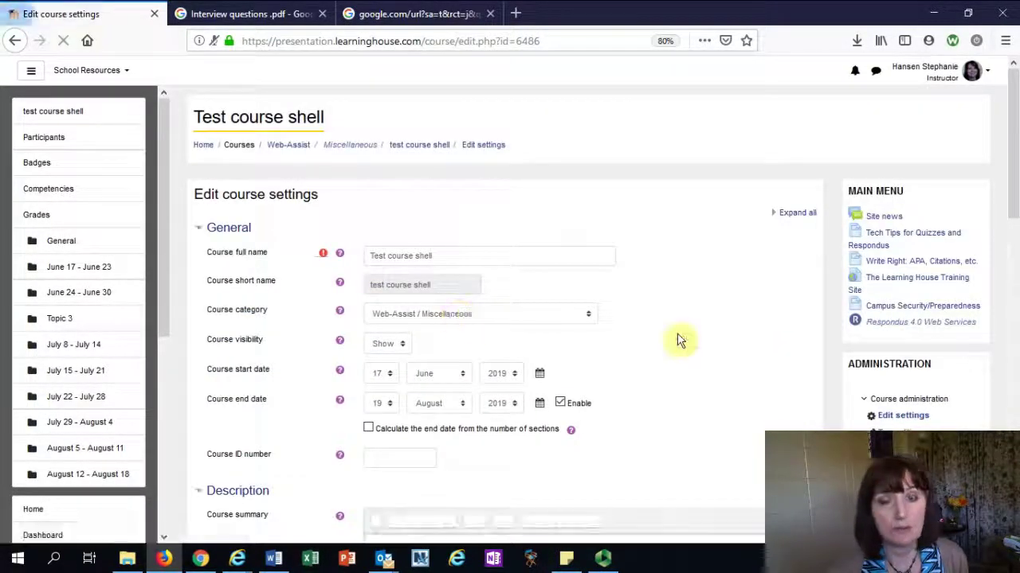
scroll(692, 348, "down", 12)
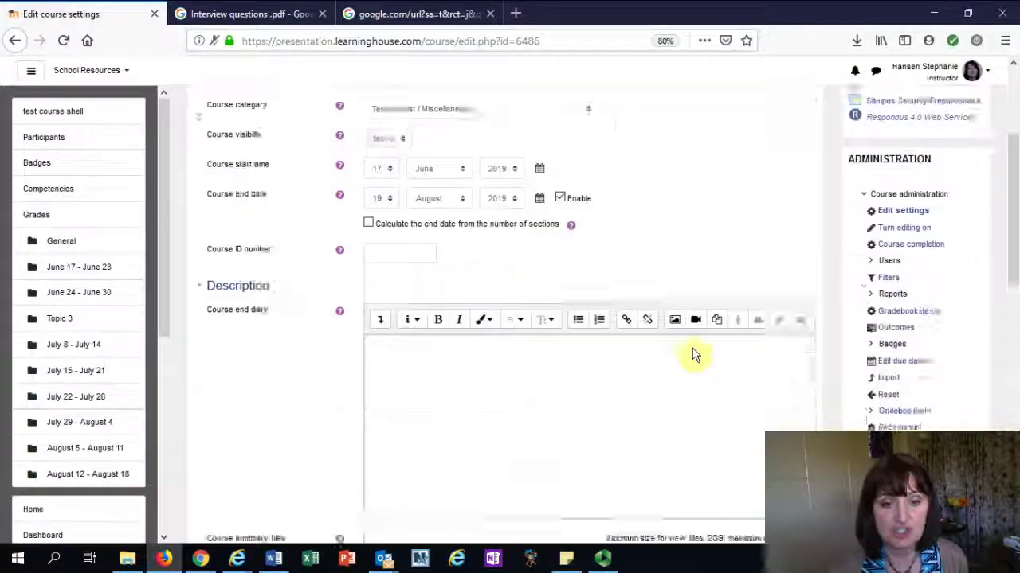
scroll(655, 338, "down", 3)
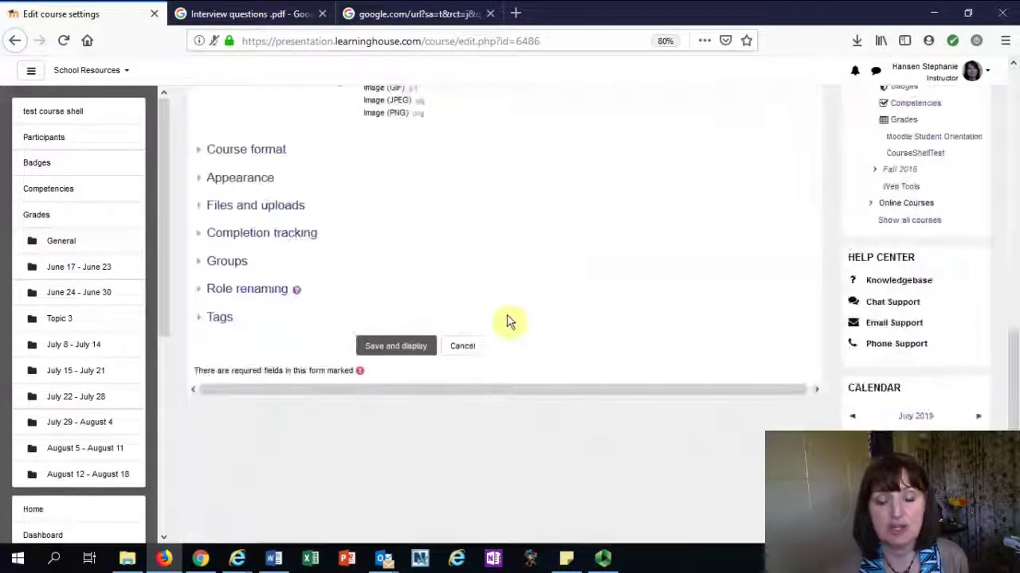
left_click(397, 346)
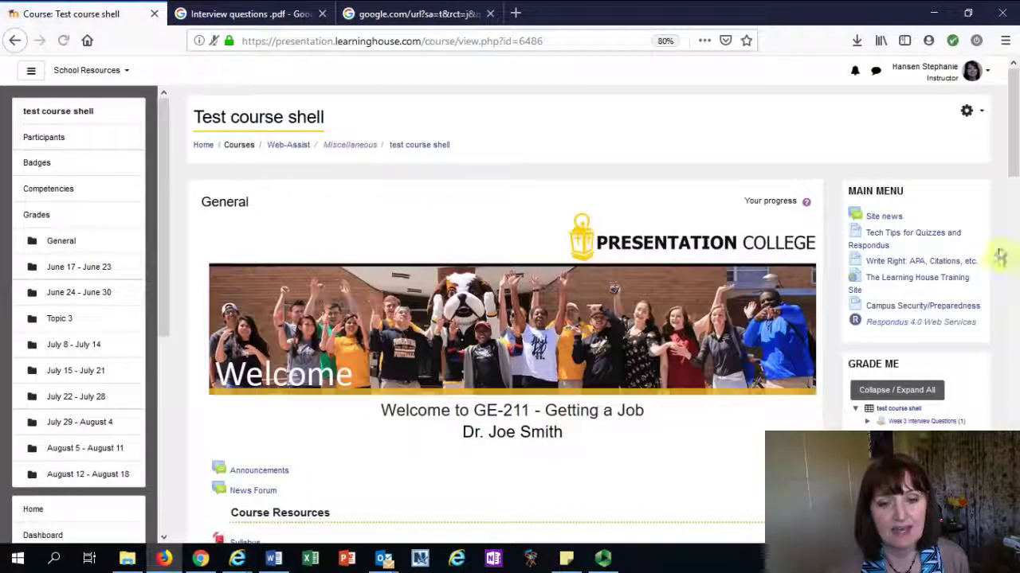
scroll(1015, 100, "down", 5)
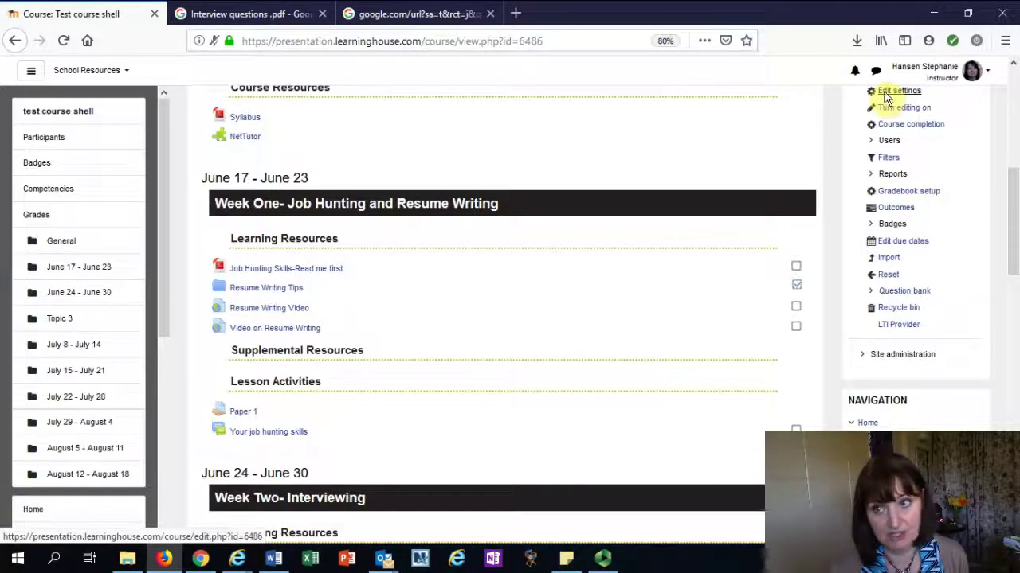
Set Enable completion tracking to Yes in the course settings and save
left_click(885, 94)
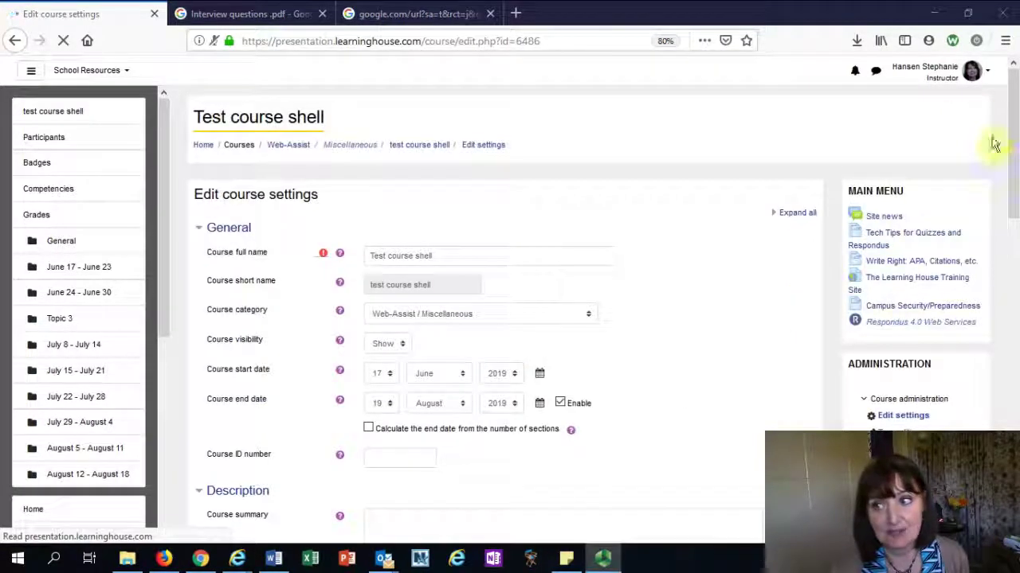
left_click(1015, 302)
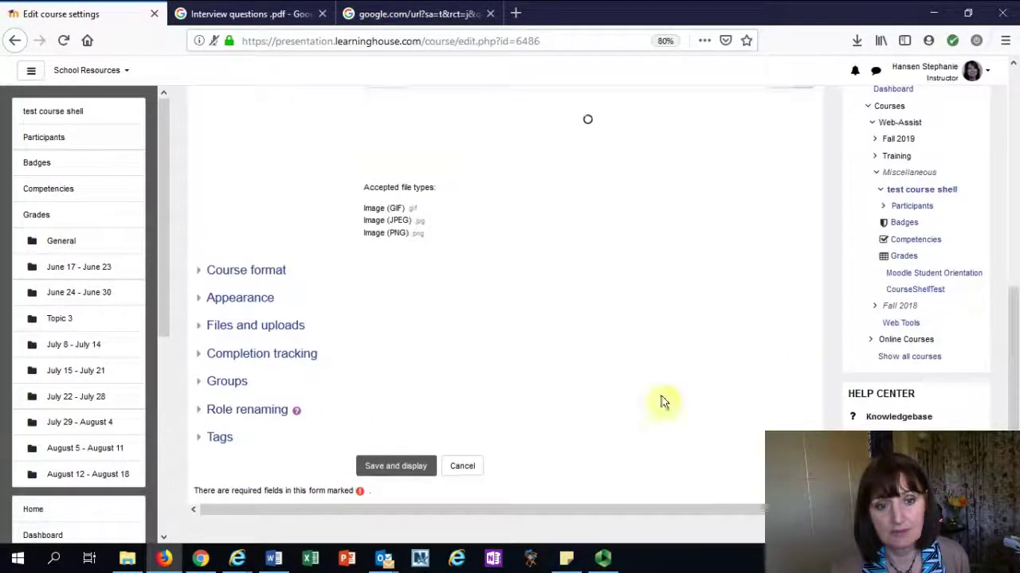
left_click(199, 370)
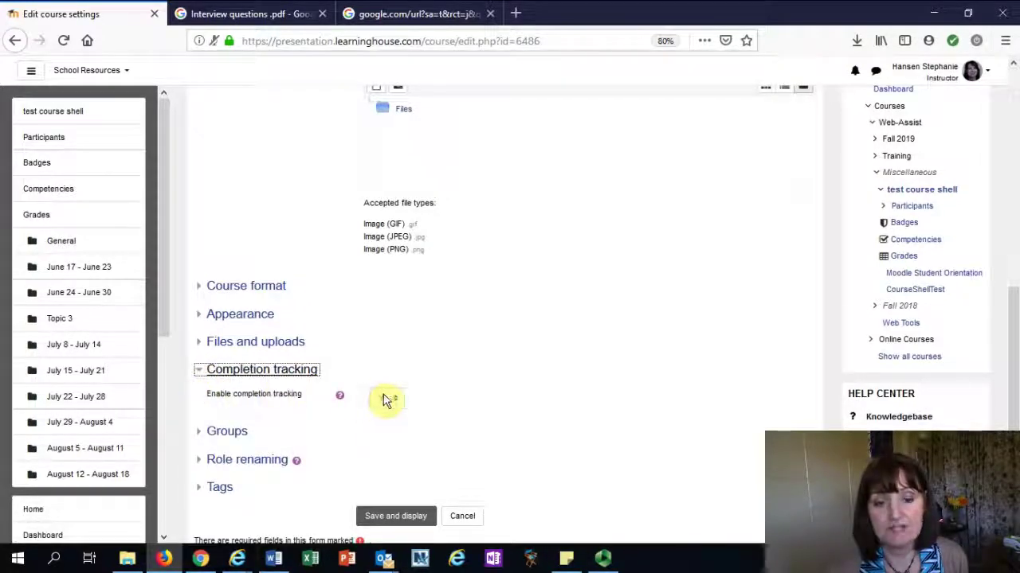
left_click(398, 517)
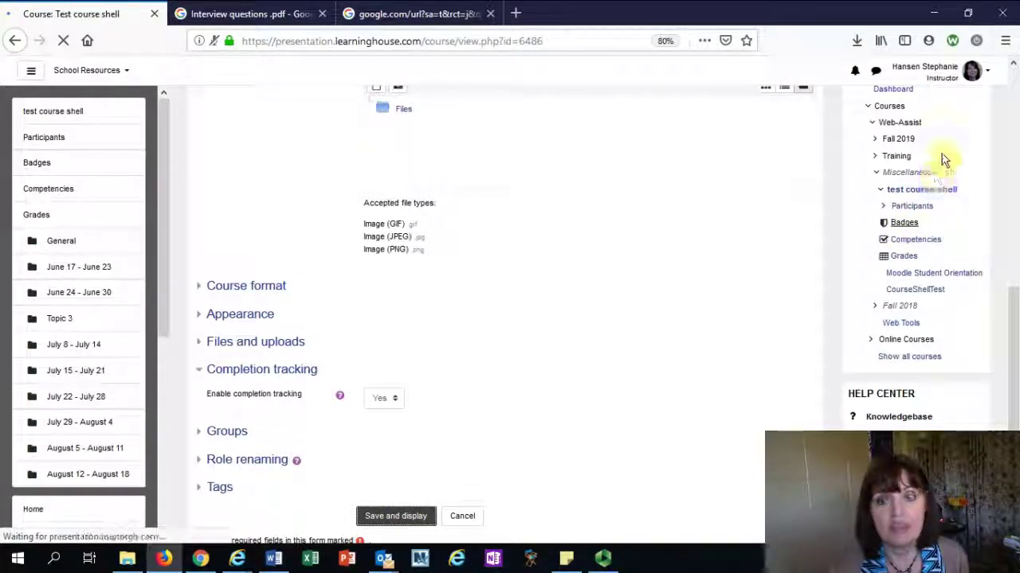
scroll(932, 339, "down", 5)
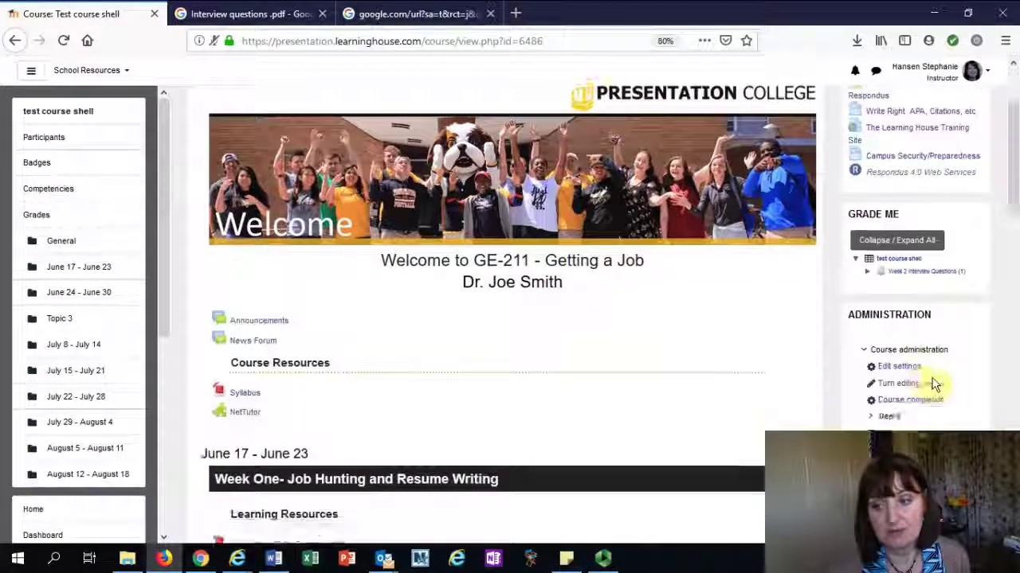
Tick all eight activities as activity completion conditions, with Condition requires set to ALL
left_click(896, 332)
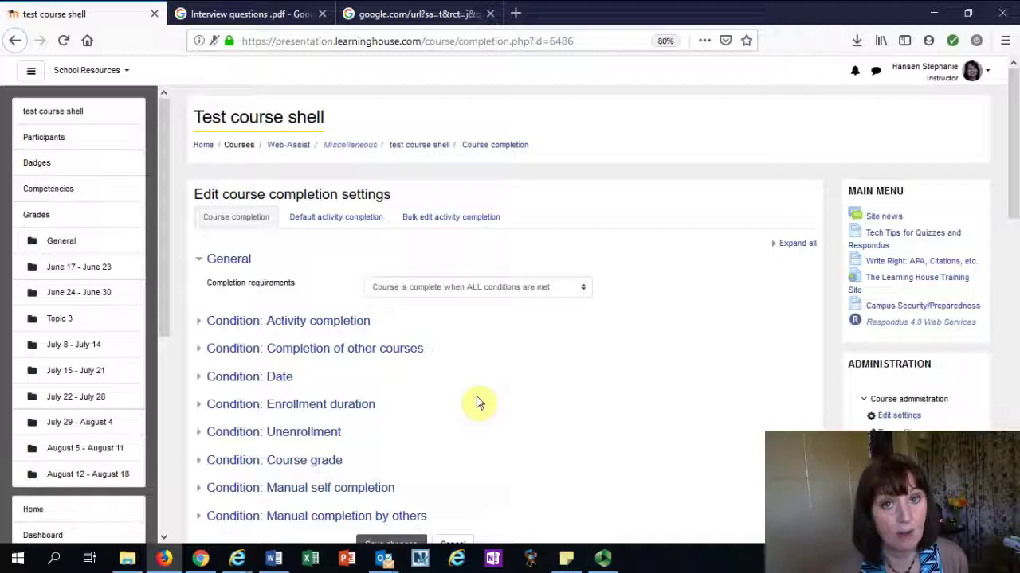
scroll(477, 403, "down", 2)
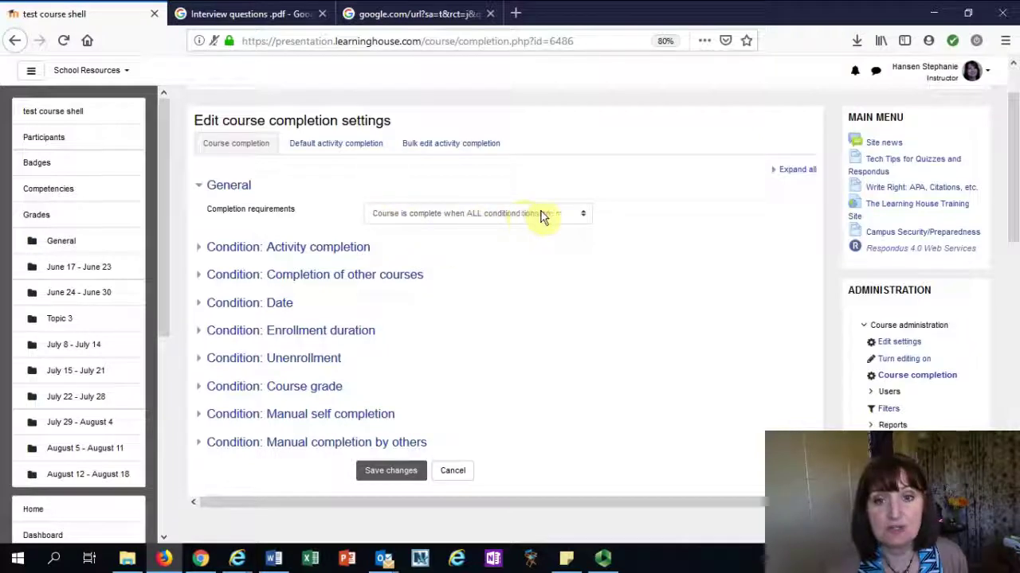
left_click(290, 255)
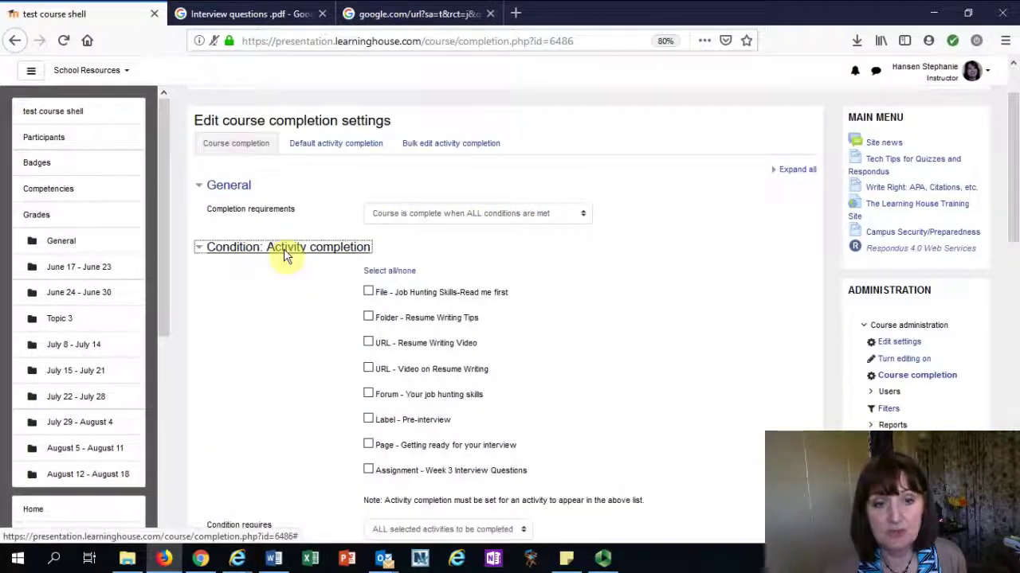
left_click(387, 270)
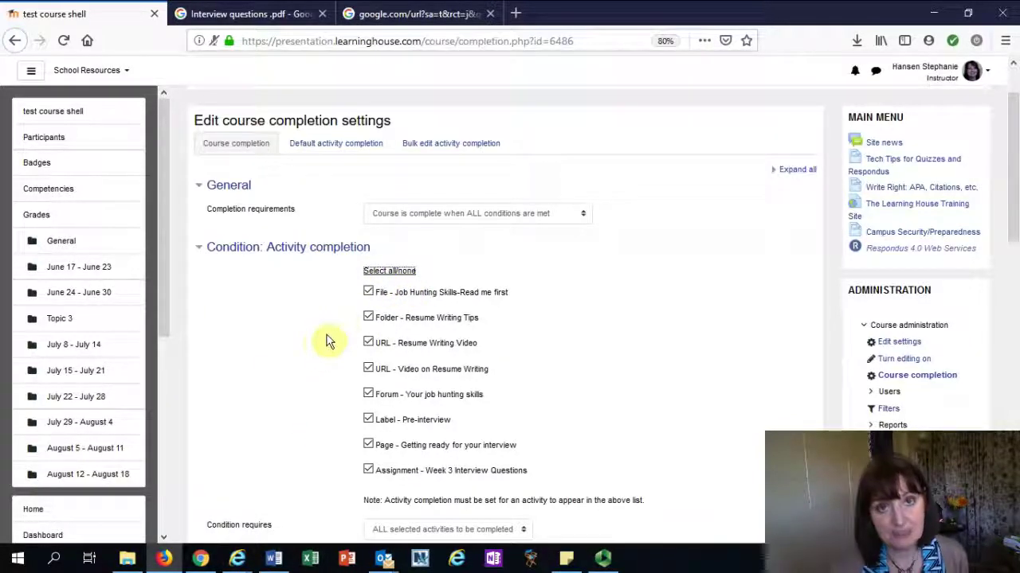
scroll(294, 307, "down", 2)
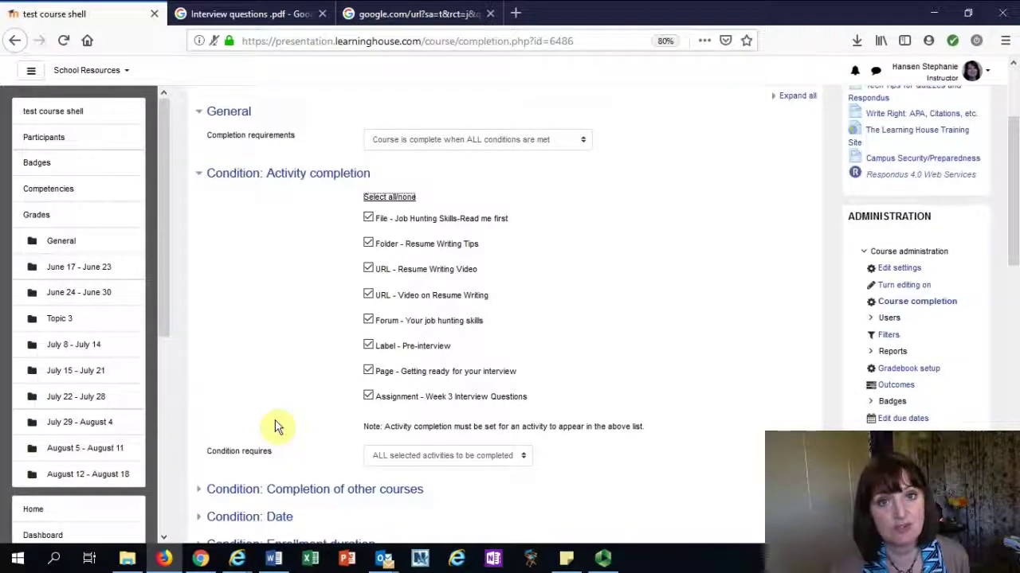
left_click(430, 458)
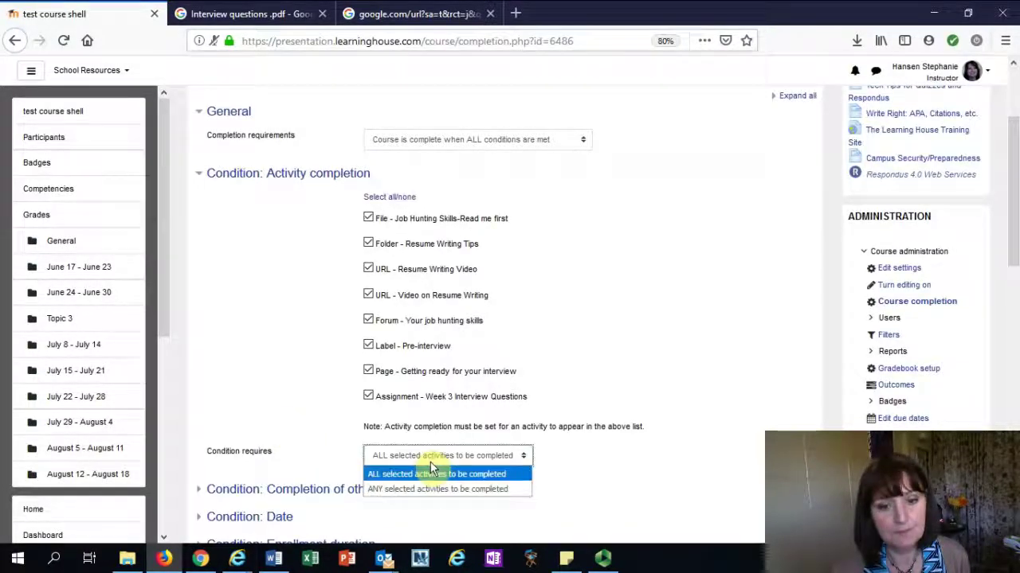
left_click(381, 471)
scroll(335, 379, "down", 1)
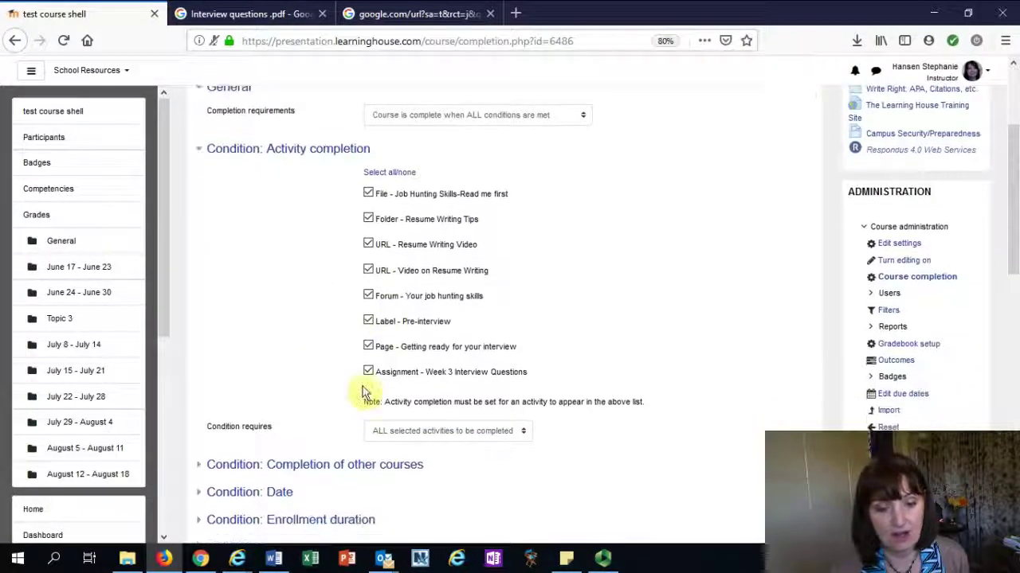
scroll(367, 390, "down", 5)
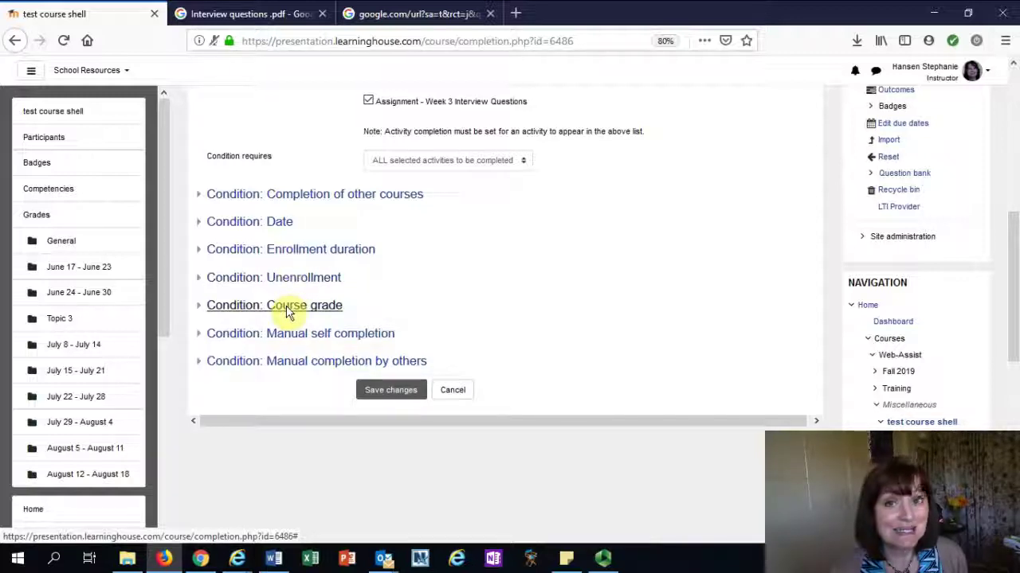
Enable the Course grade completion condition and select its required grade value
left_click(290, 312)
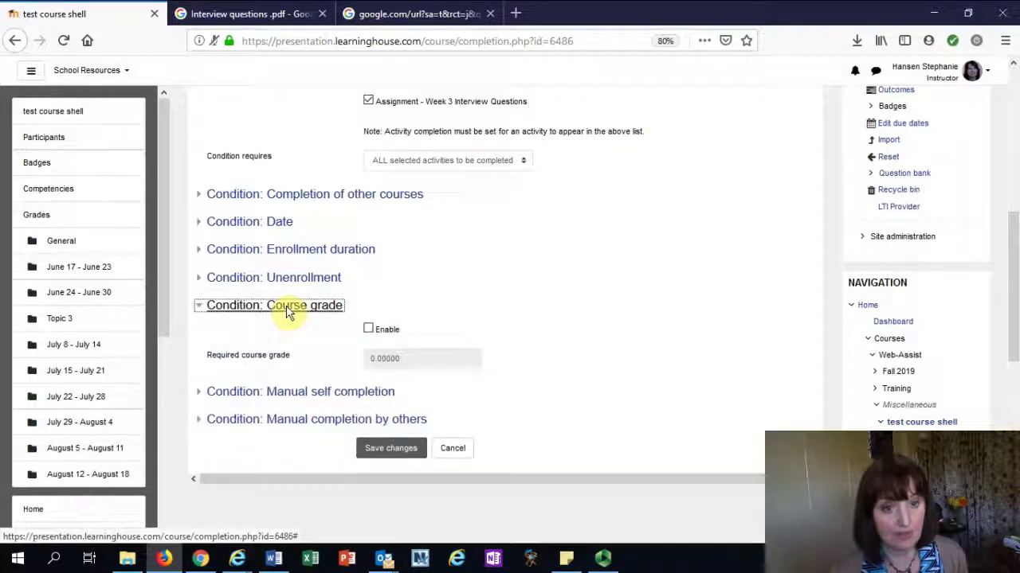
left_click(369, 329)
left_click_drag(418, 367, 300, 359)
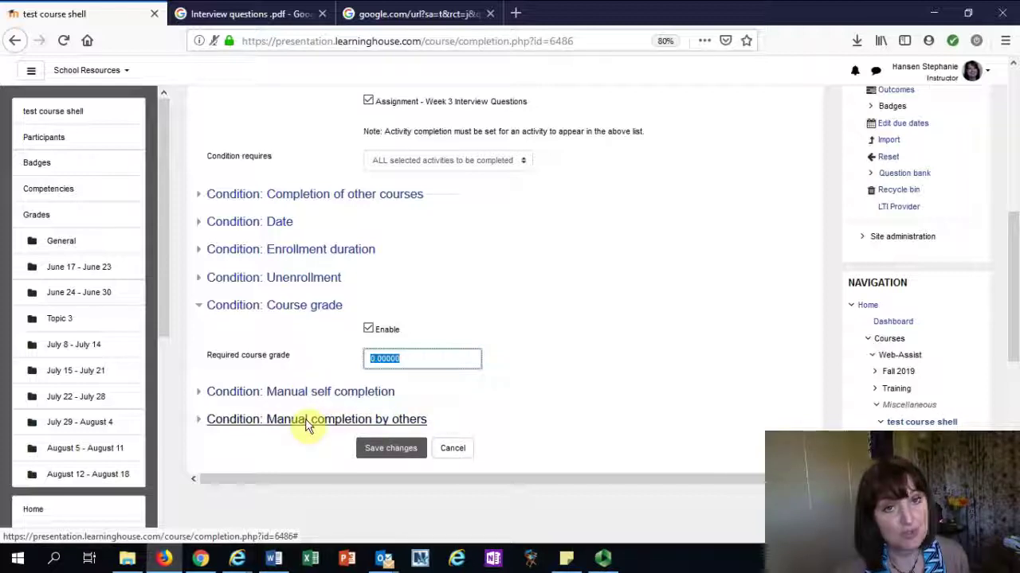
Require manual completion by the Instructor role and save the course completion settings
left_click(306, 422)
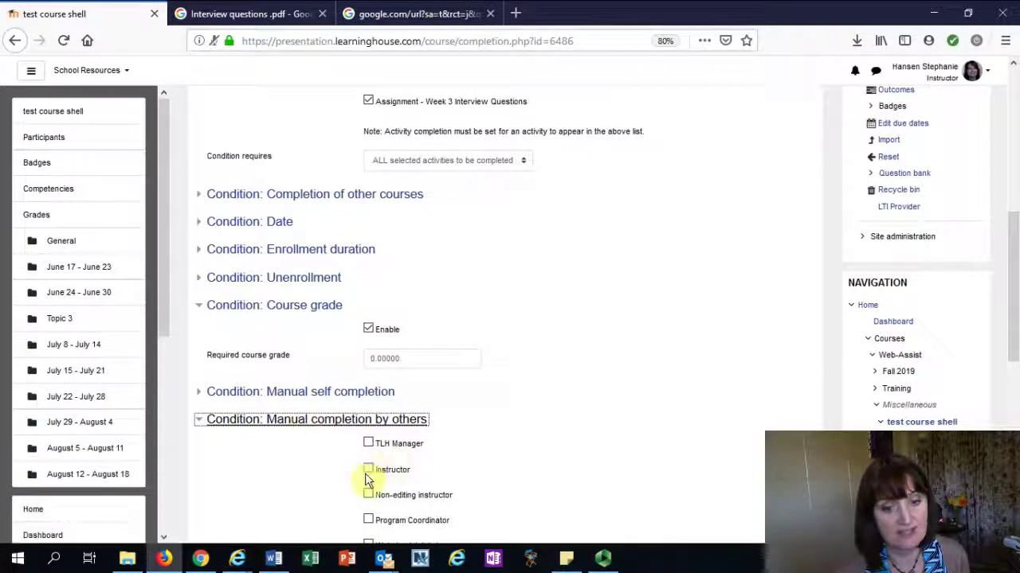
left_click(368, 473)
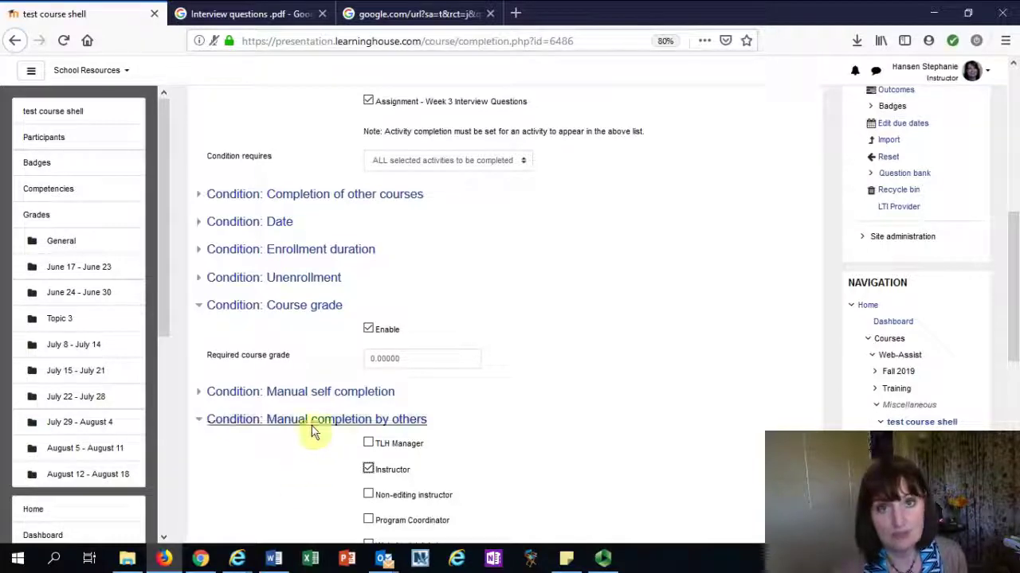
scroll(600, 361, "down", 2)
scroll(599, 361, "down", 5)
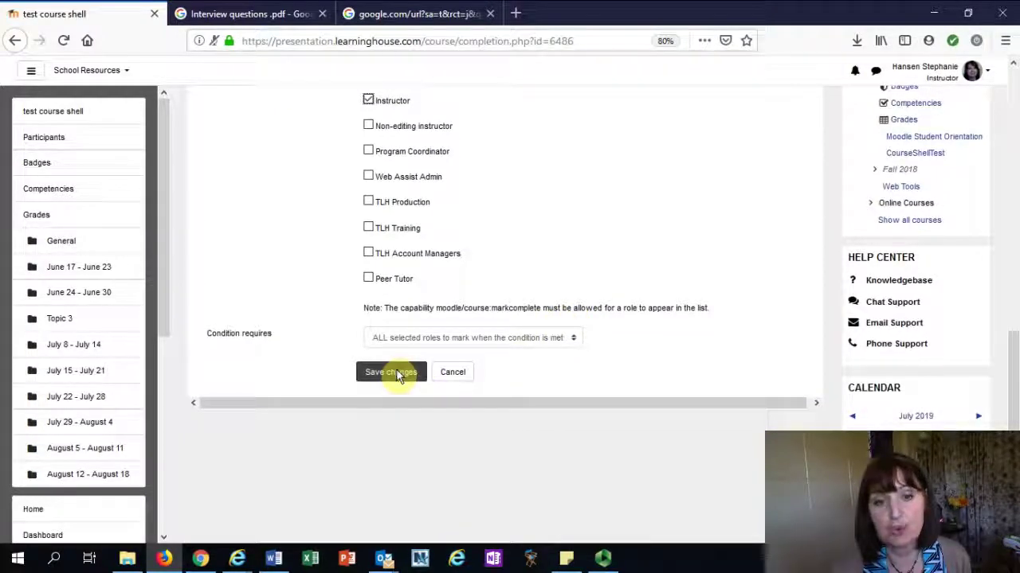
left_click(395, 373)
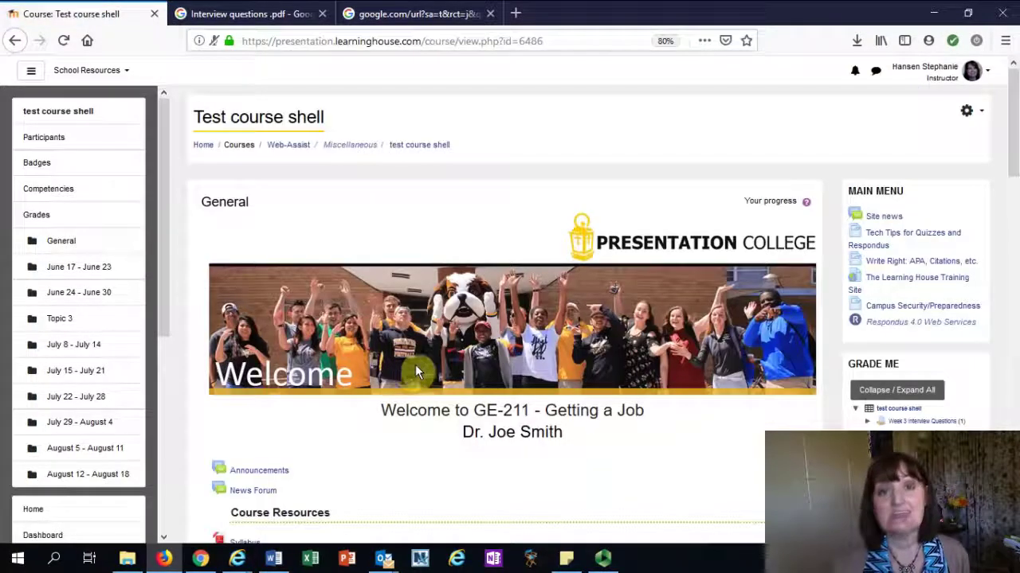
scroll(557, 372, "down", 1)
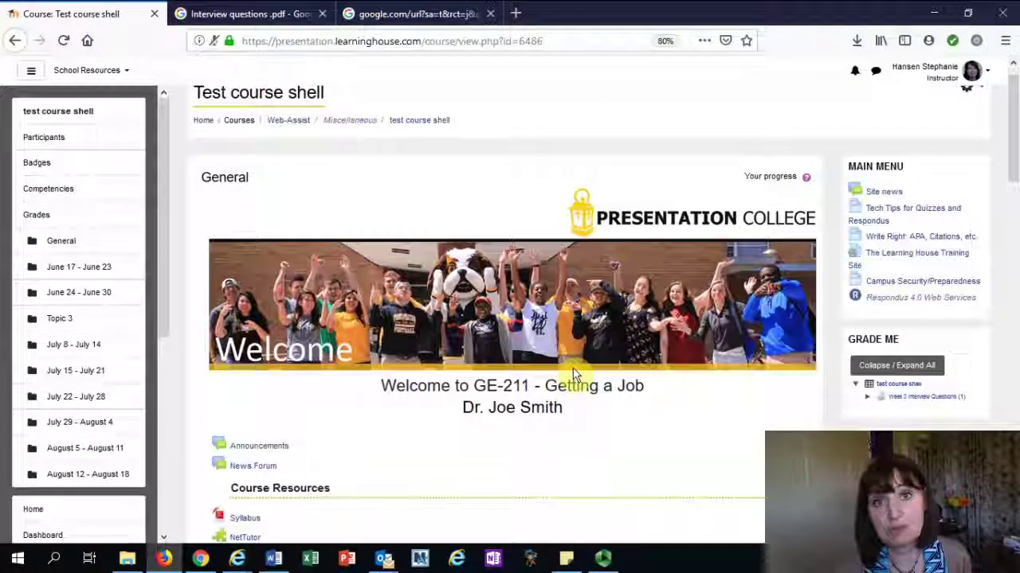
scroll(574, 375, "down", 5)
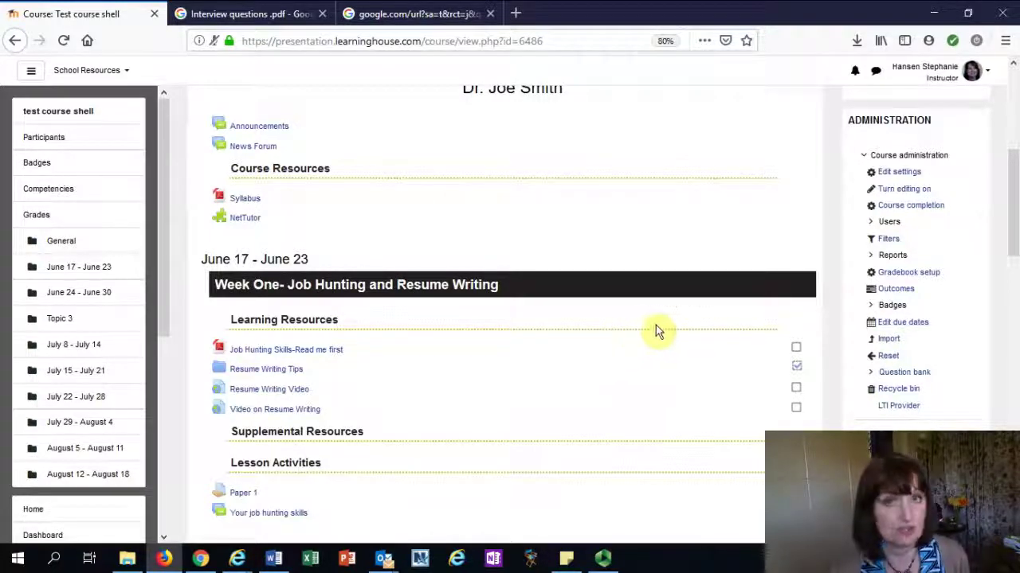
scroll(682, 331, "down", 2)
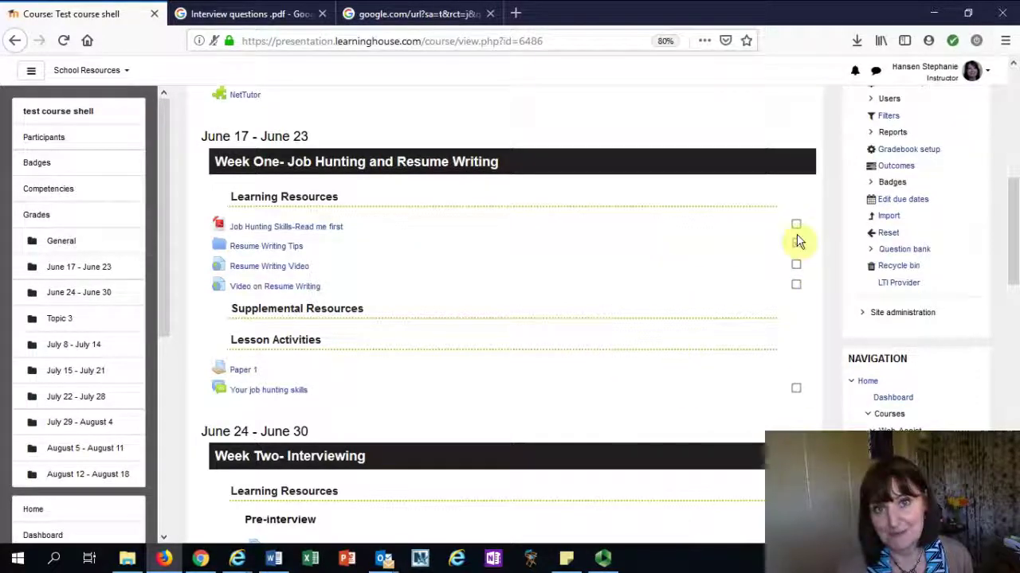
scroll(844, 203, "up", 2)
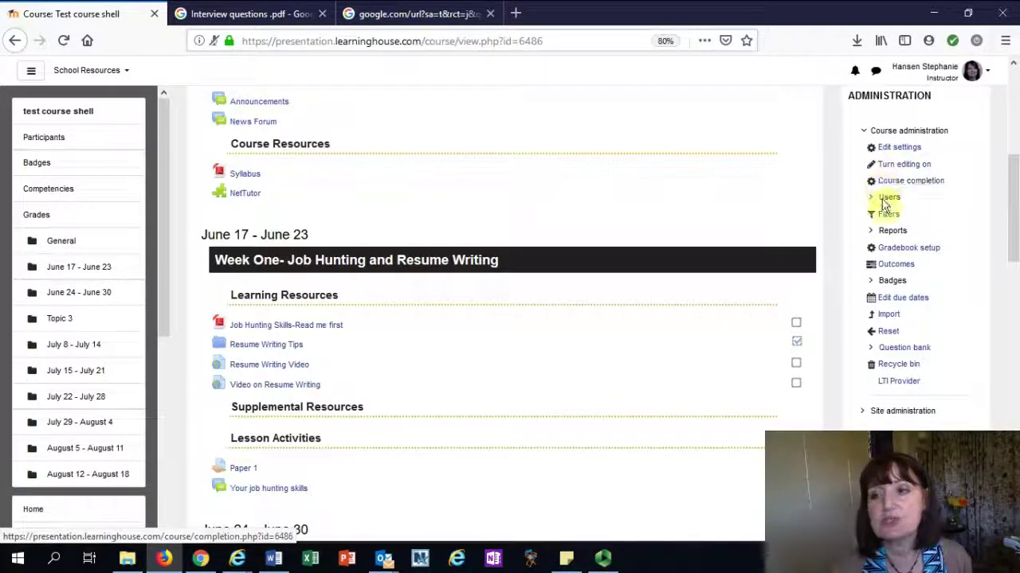
Open the Enrolled users list of 9 participants and bring up the Enroll users dialog
left_click(889, 199)
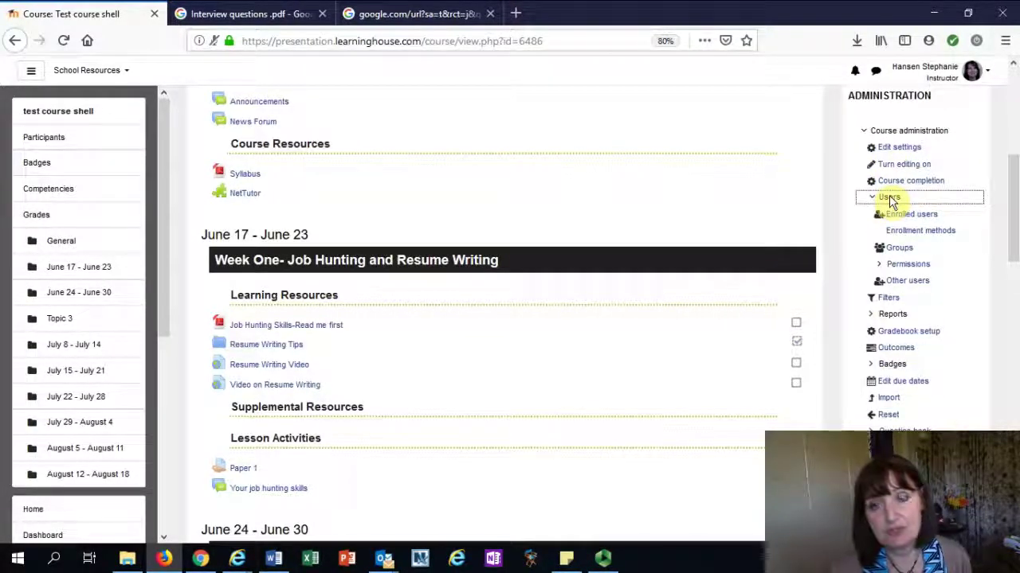
left_click(893, 222)
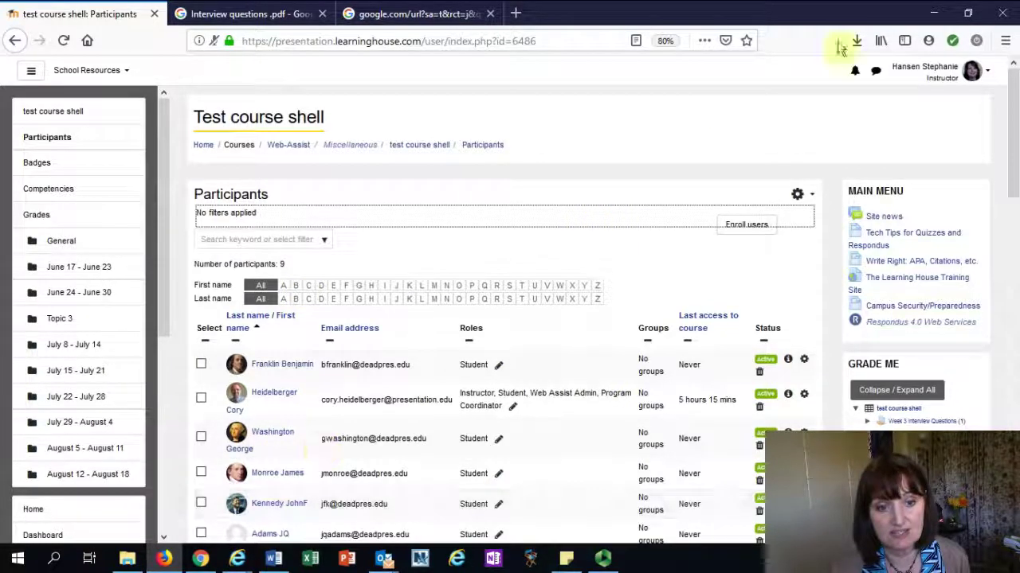
scroll(1013, 148, "down", 6)
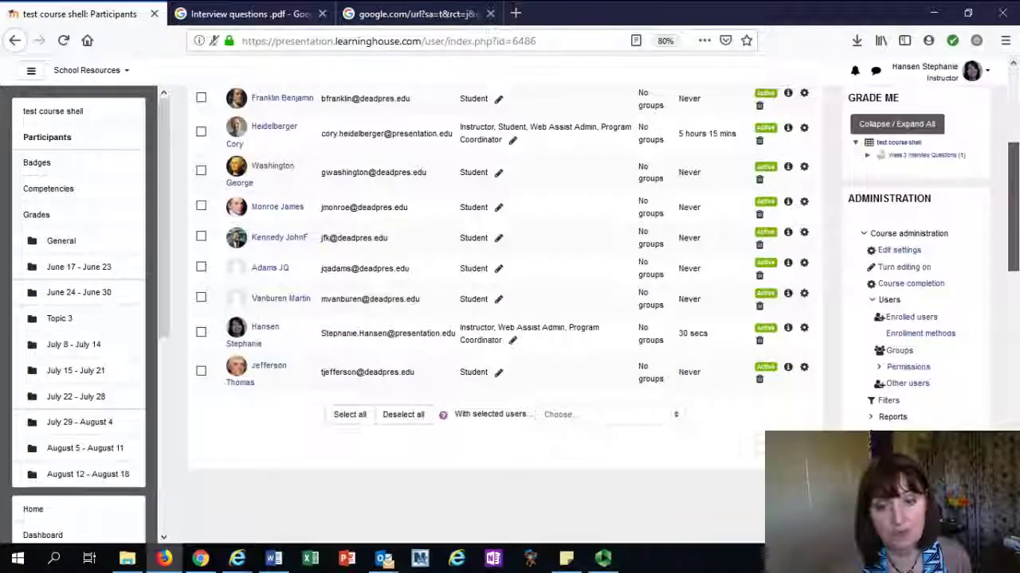
scroll(494, 279, "up", 1)
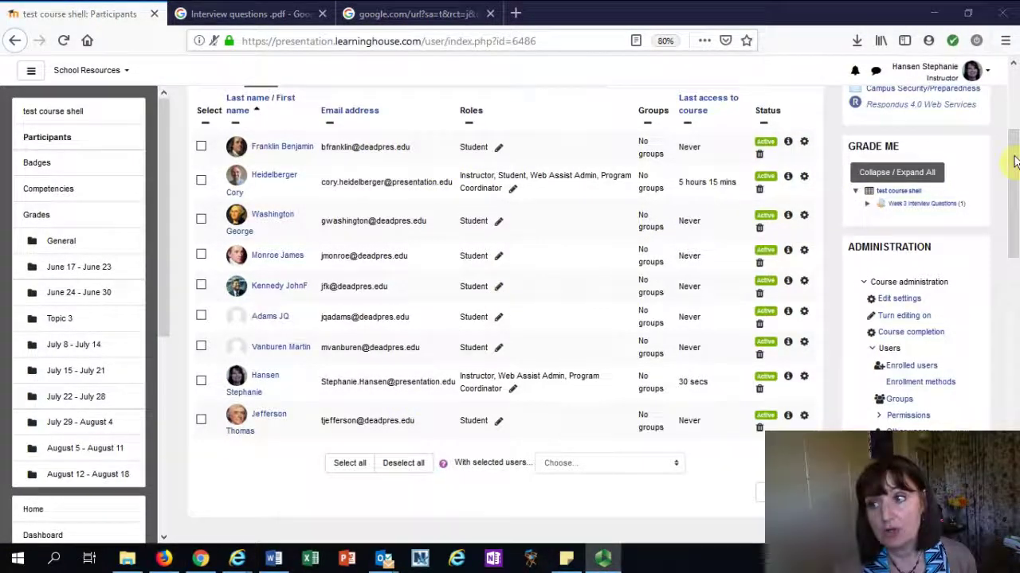
left_click_drag(1010, 159, 995, 74)
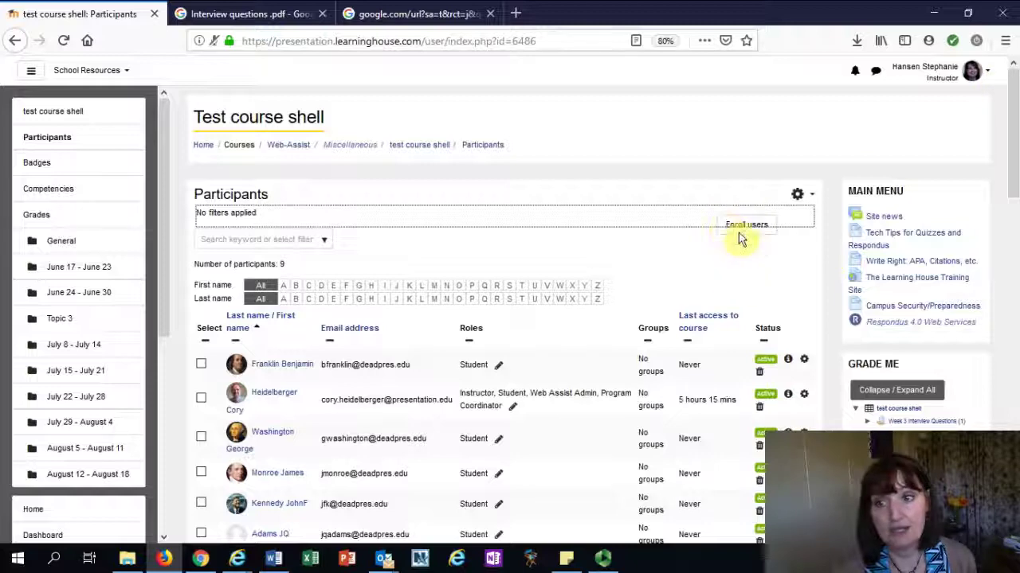
left_click(734, 265)
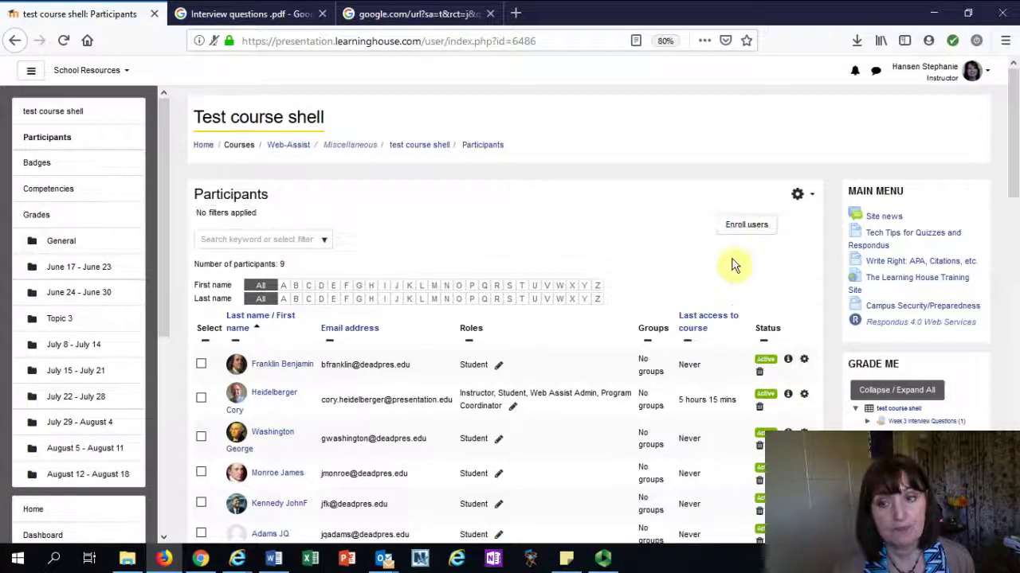
left_click(734, 223)
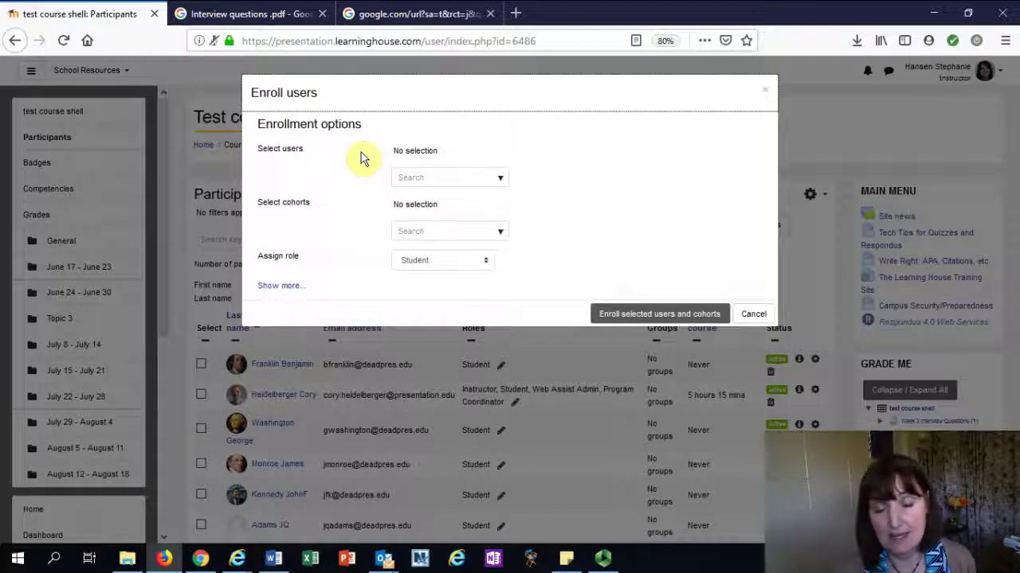
Search 'h', pick a matching user with the Student role, then cancel without enrolling
left_click(399, 184)
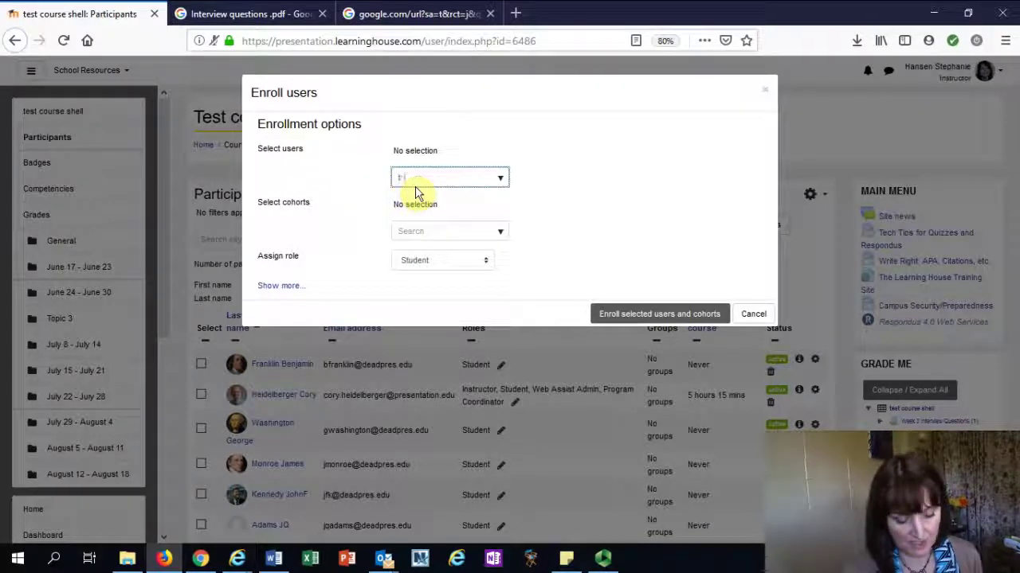
type("ha")
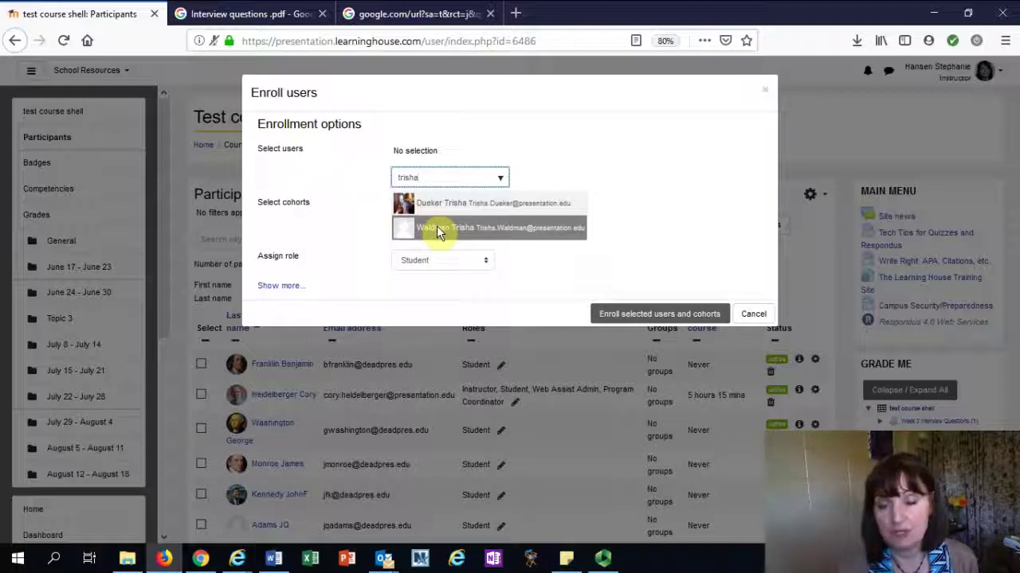
left_click(437, 229)
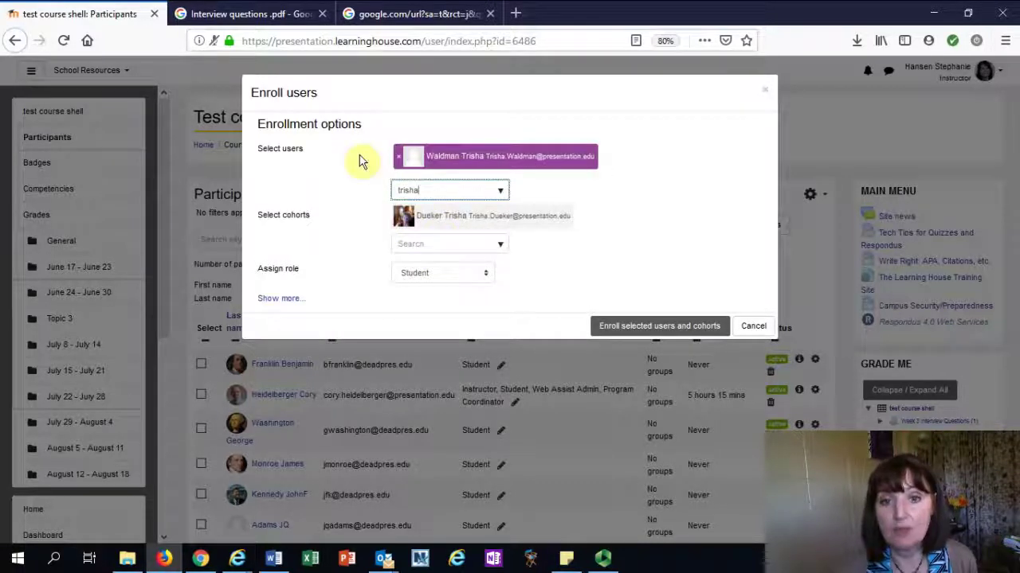
left_click(414, 274)
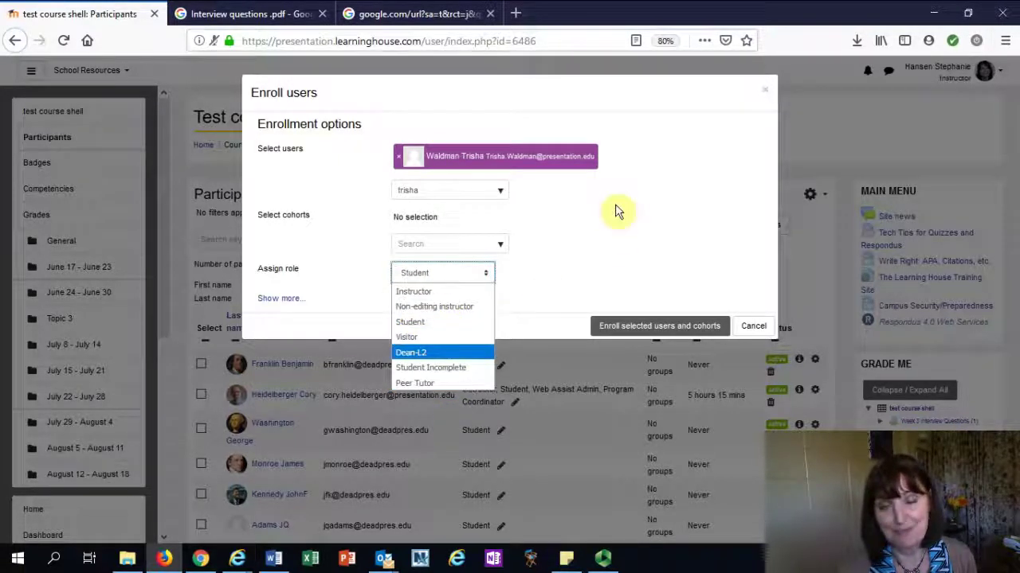
left_click(615, 261)
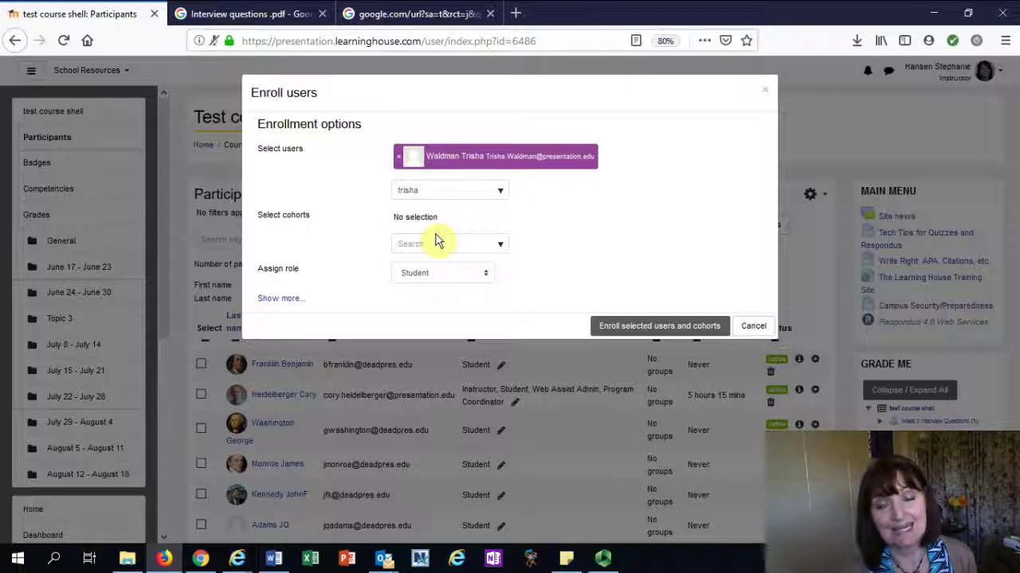
left_click(752, 328)
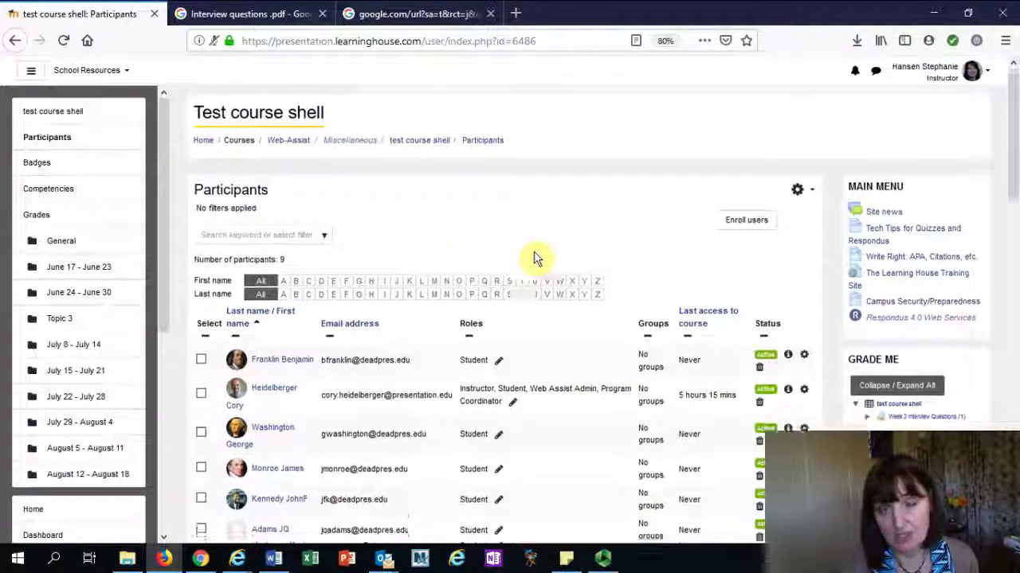
Review the participants table and show the first student's enrollment details (Manual, Active)
scroll(391, 191, "down", 2)
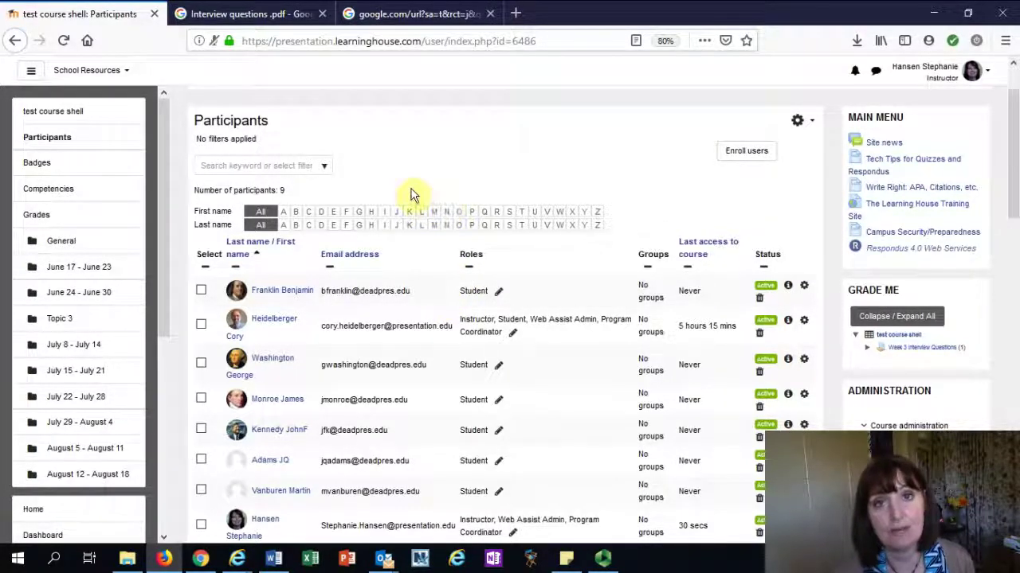
scroll(683, 255, "down", 5)
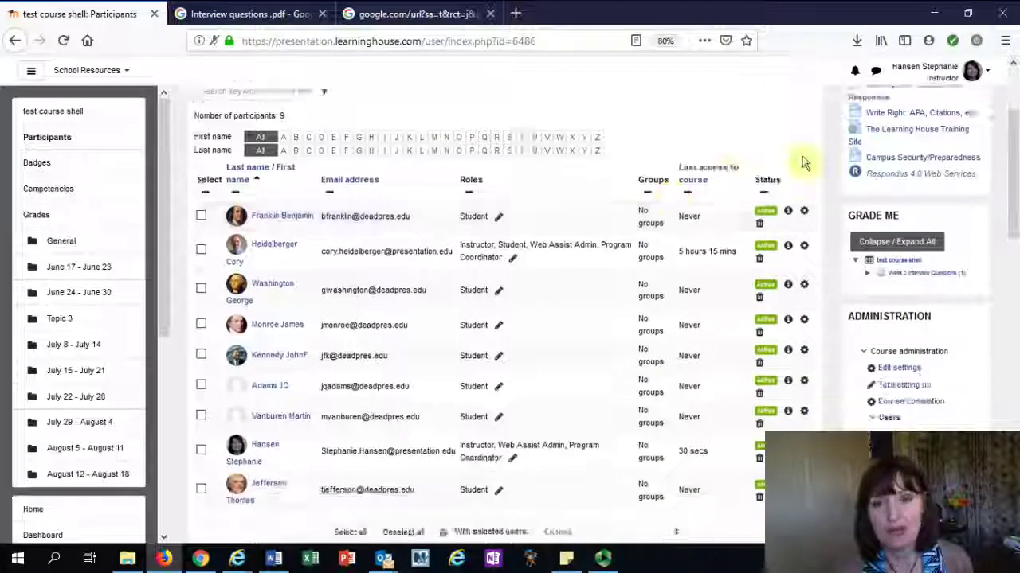
scroll(801, 173, "up", 2)
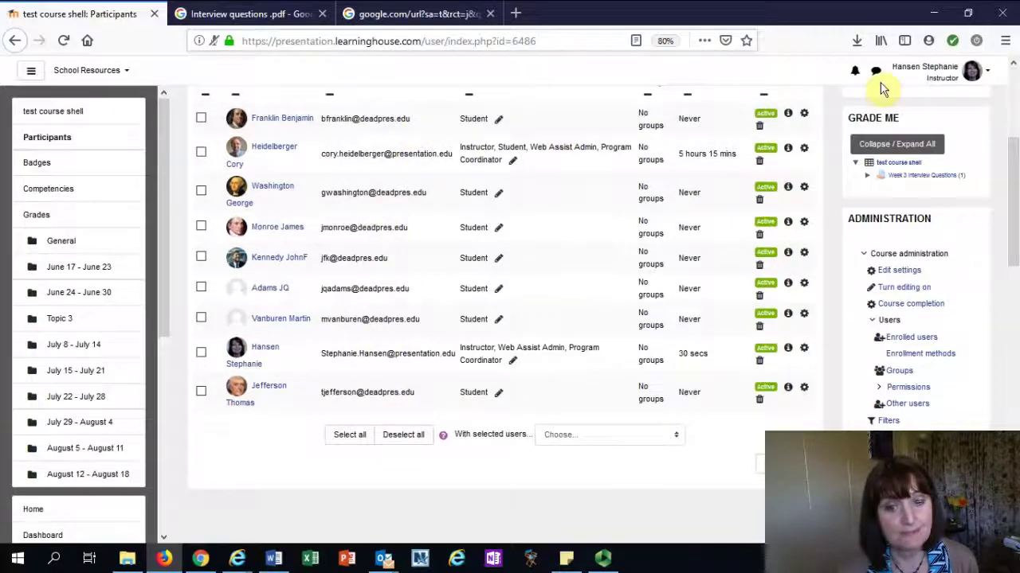
left_click(788, 113)
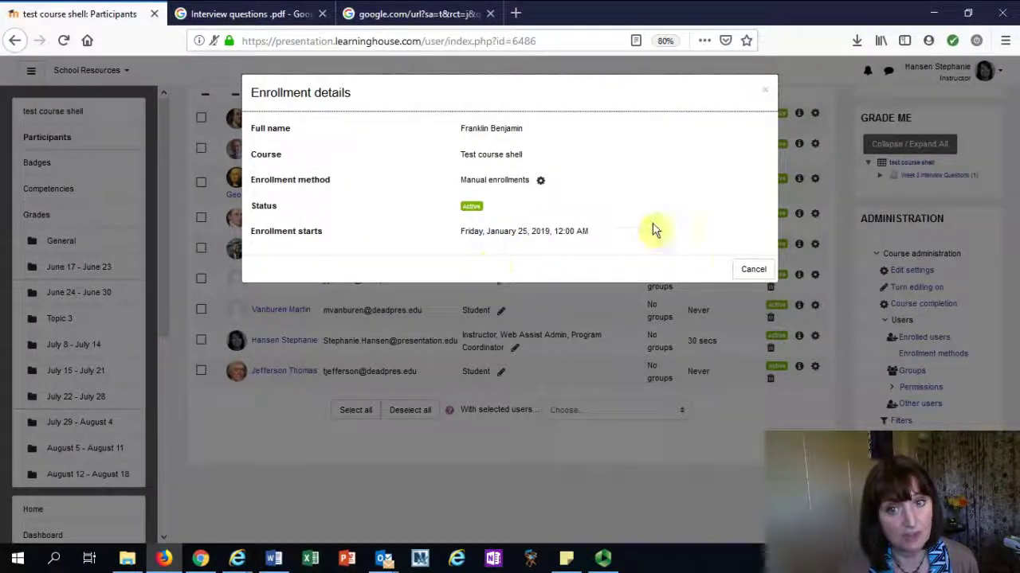
Cancel the Enrollment details dialog to return to the nine-participant list
left_click(752, 269)
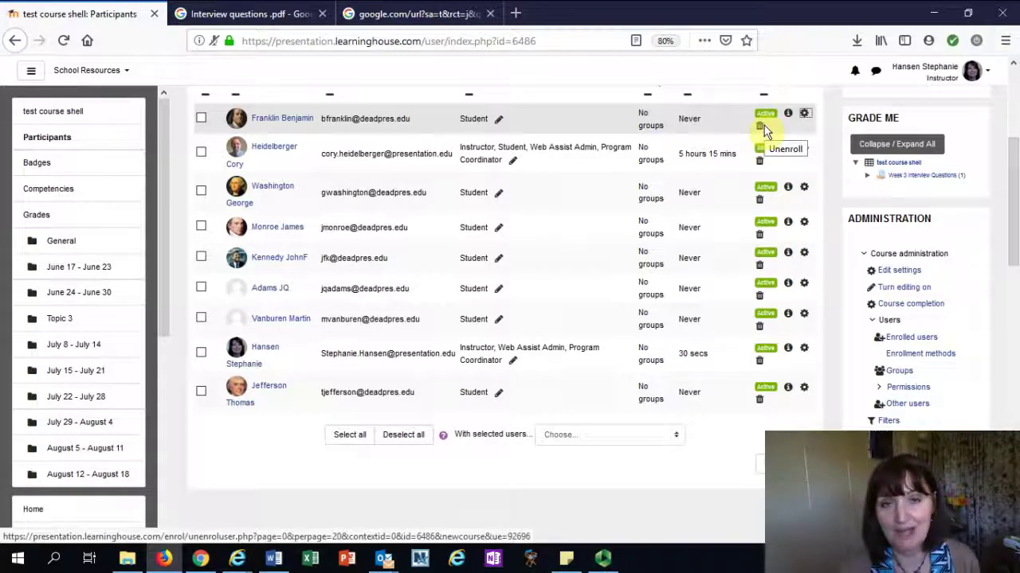
Open the first student's course profile and scroll through it
left_click(258, 116)
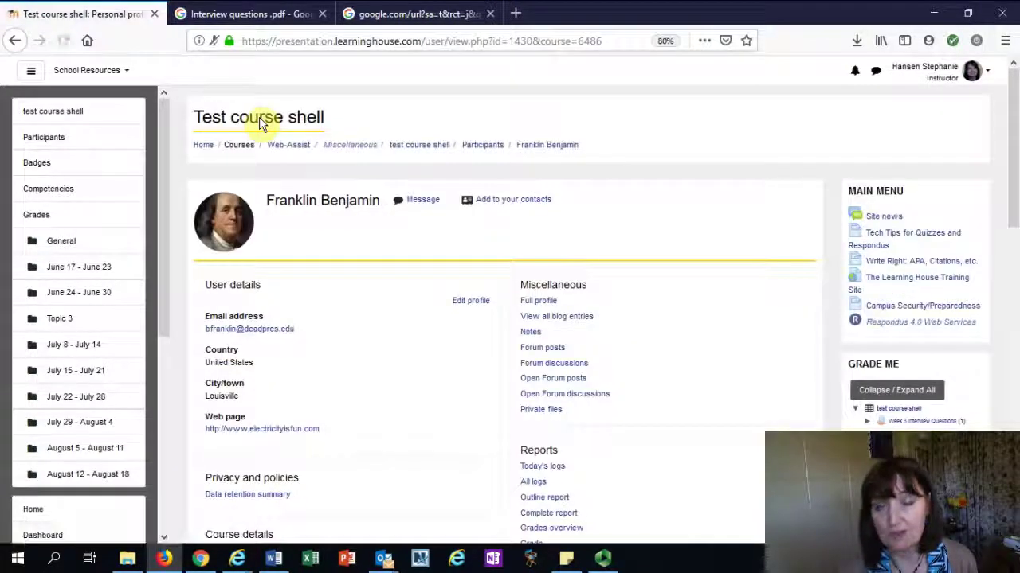
scroll(389, 374, "down", 3)
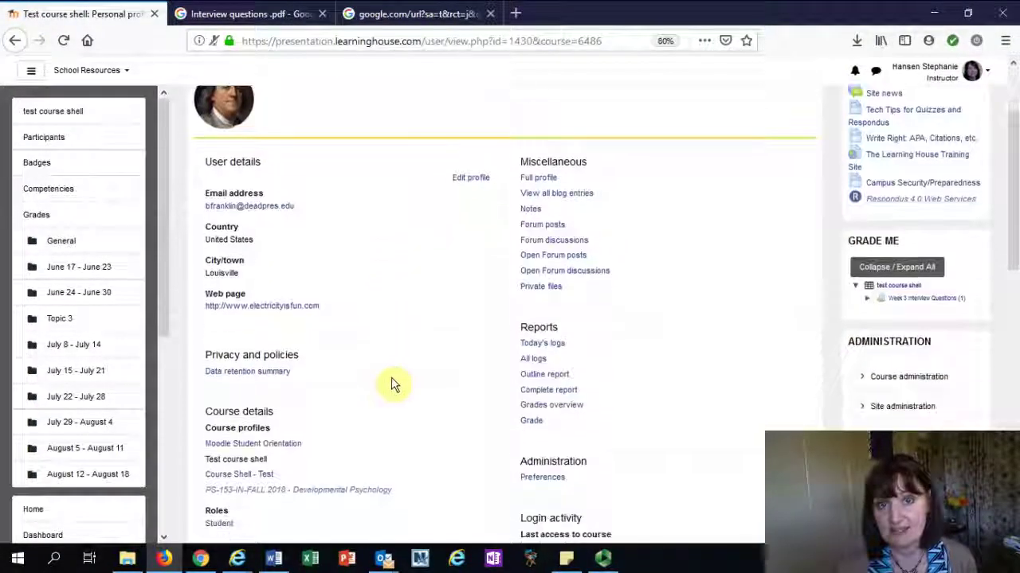
scroll(390, 384, "down", 1)
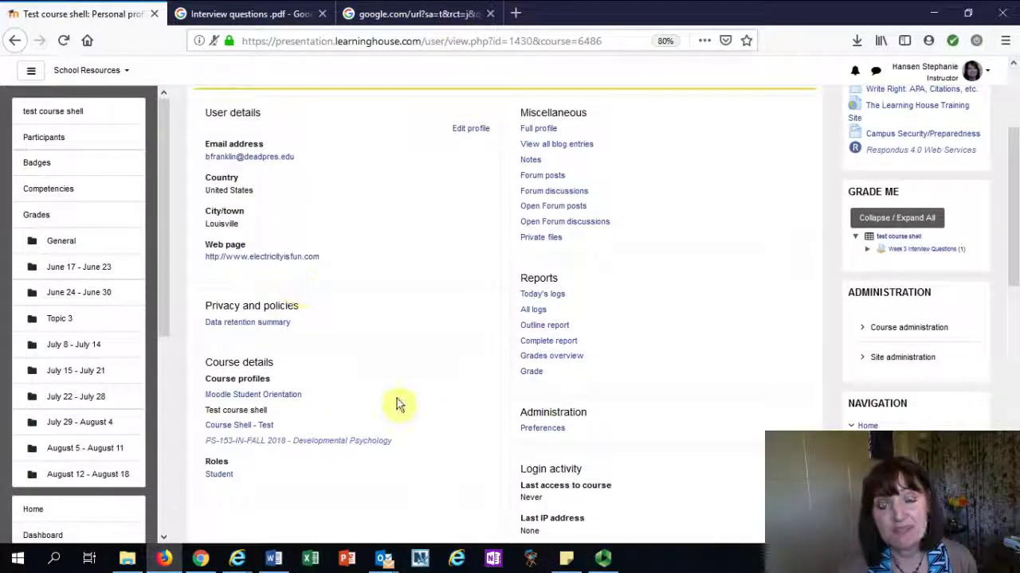
scroll(808, 231, "up", 1)
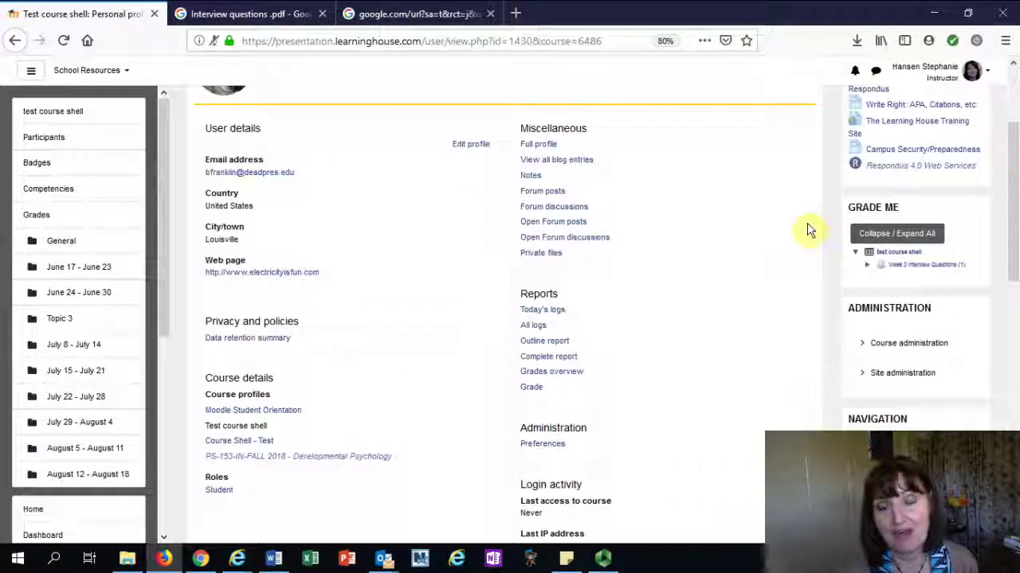
scroll(797, 220, "up", 2)
scroll(784, 210, "down", 1)
Expand Course administration, Users and Reports in the Administration block
left_click(908, 377)
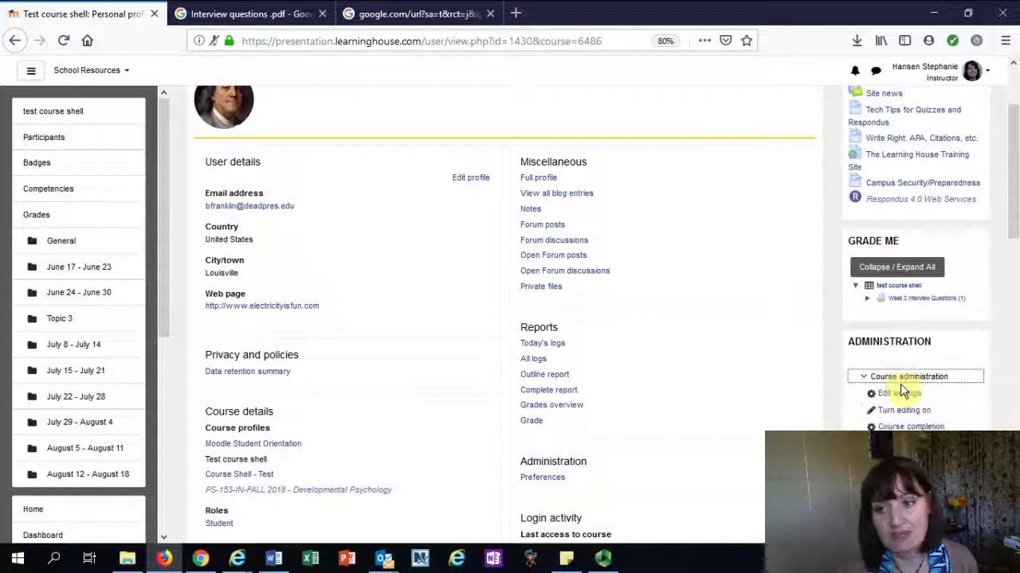
left_click_drag(1013, 198, 1010, 269)
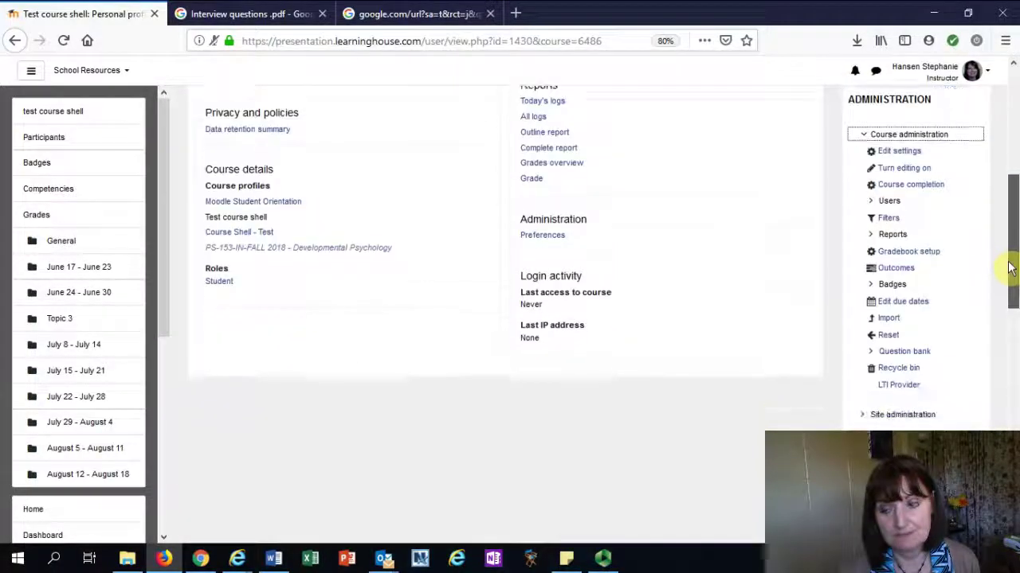
left_click(888, 203)
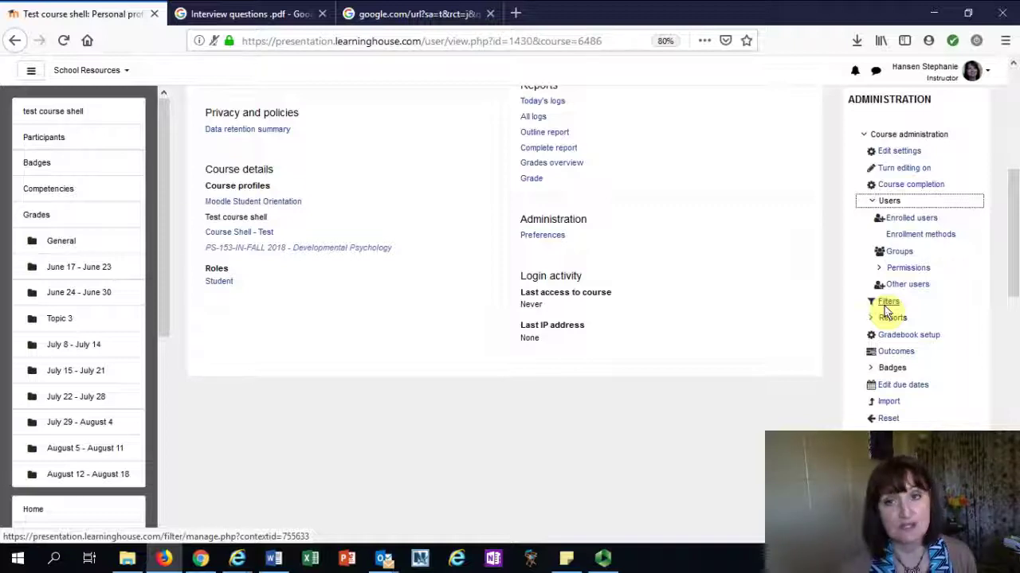
left_click(891, 319)
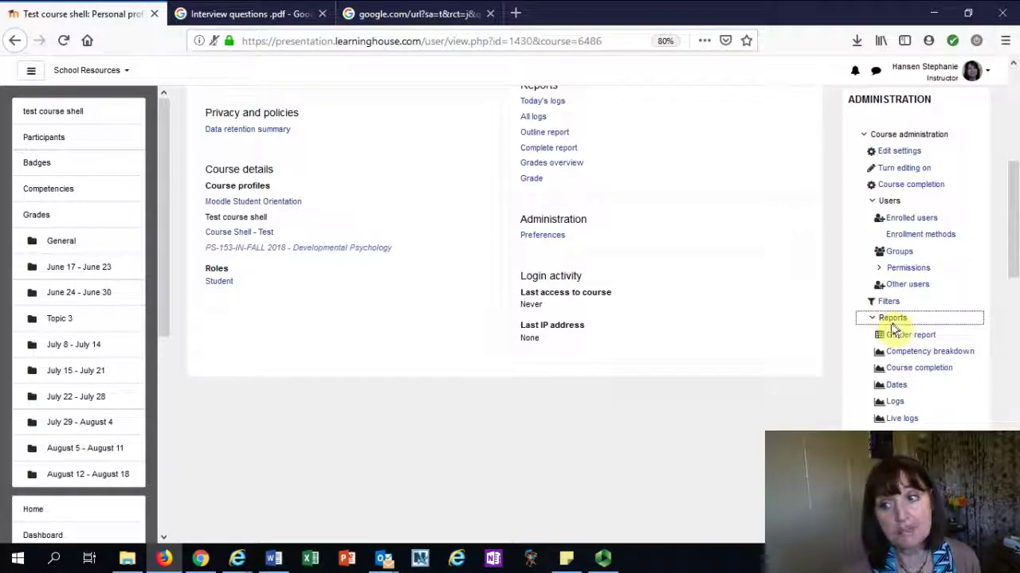
left_click_drag(1015, 207, 1009, 258)
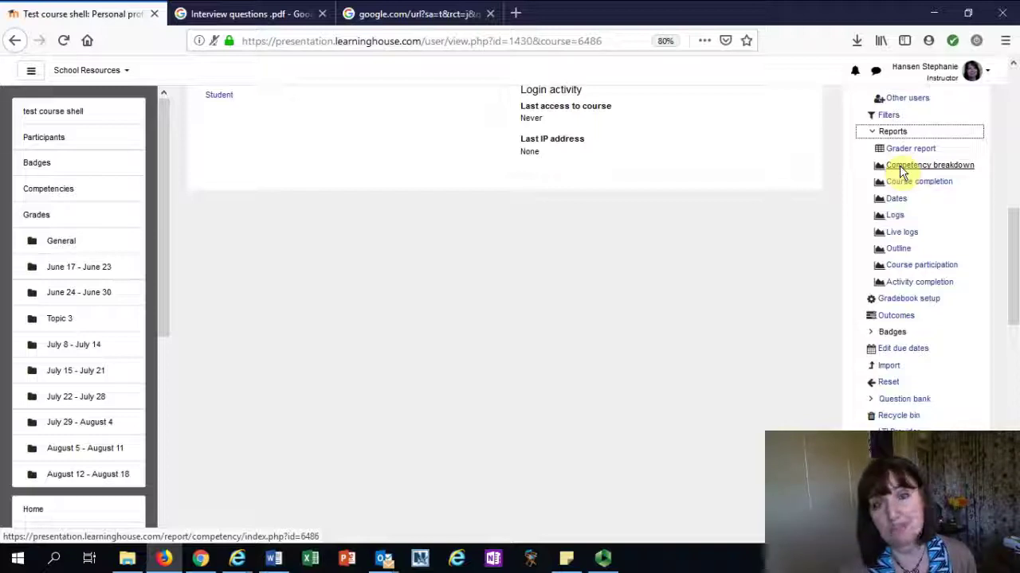
Go from the Competency breakdown report to the Course completion report
left_click(902, 167)
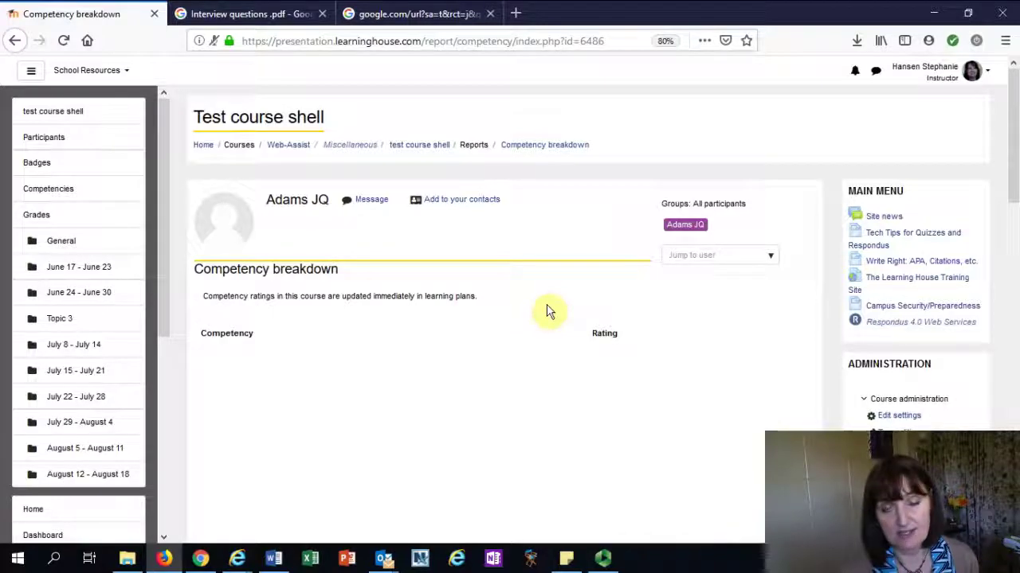
scroll(758, 355, "down", 3)
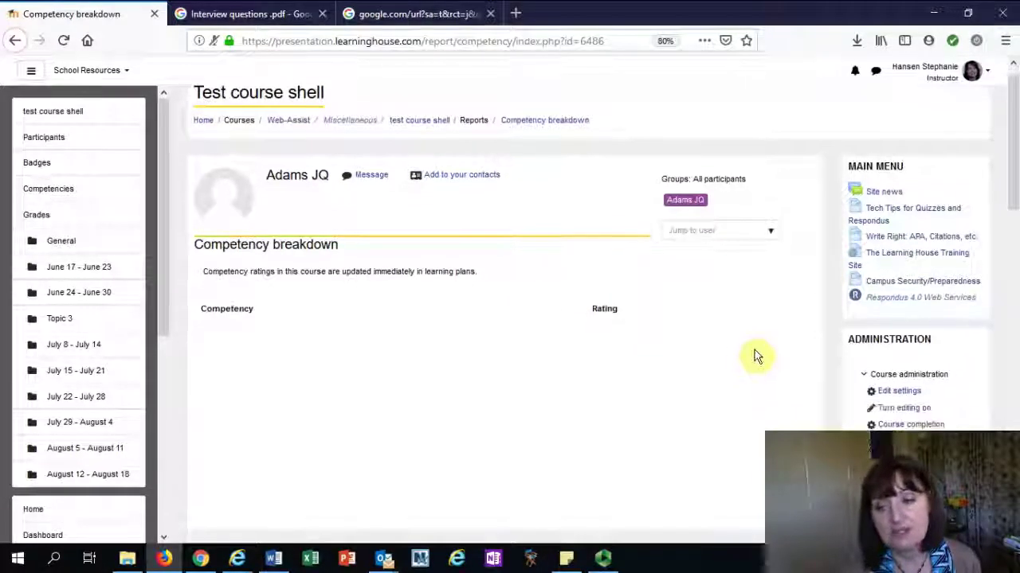
scroll(779, 310, "down", 3)
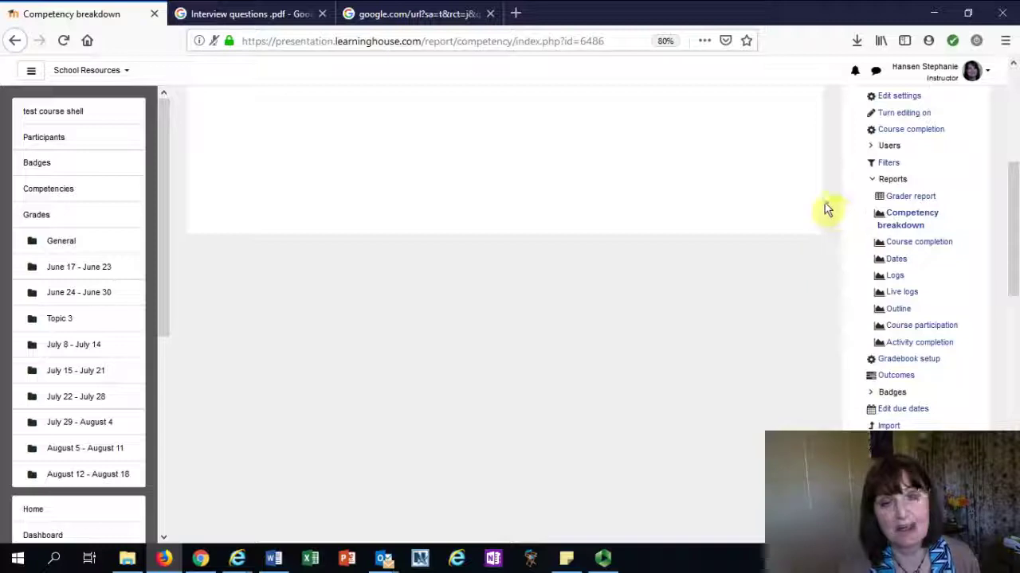
left_click(901, 245)
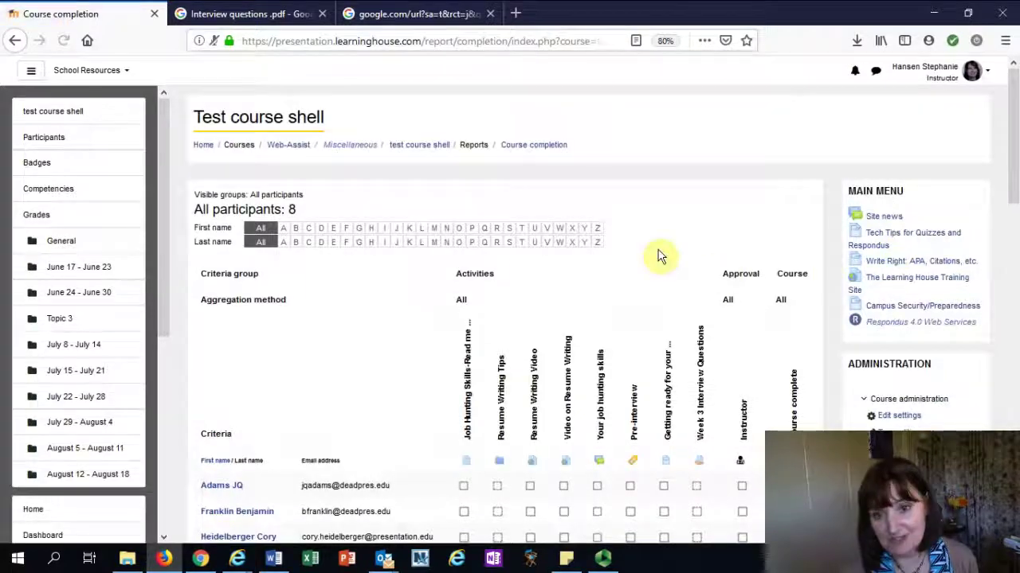
Scroll and pan the Course completion table to check each participant's unticked criteria
scroll(658, 255, "down", 3)
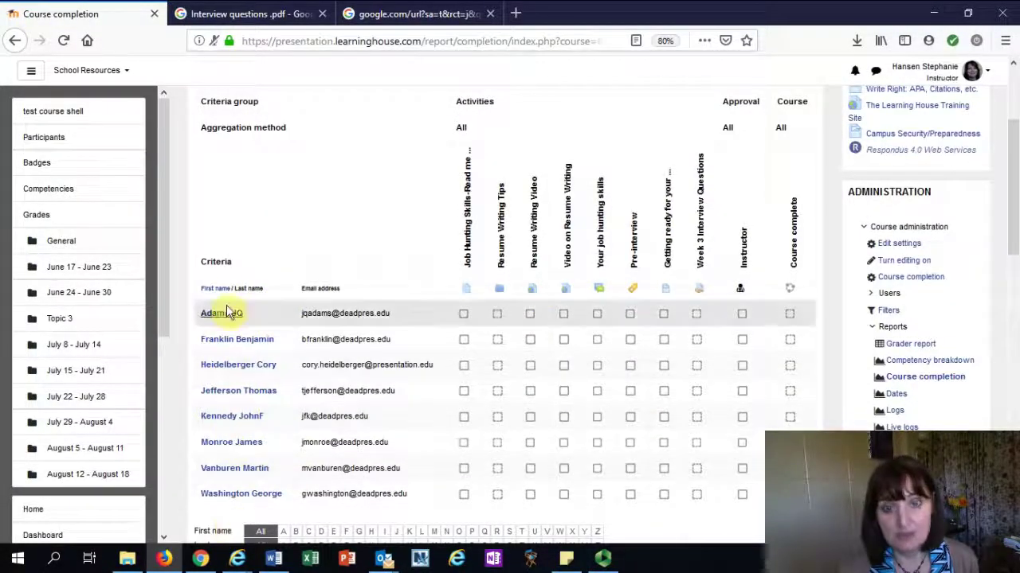
scroll(226, 531, "down", 1)
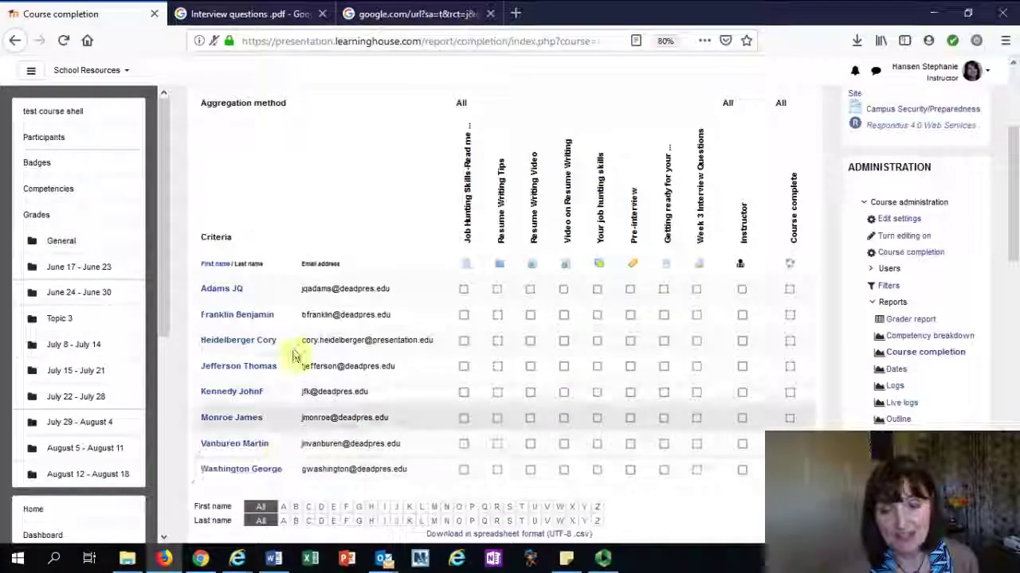
scroll(426, 214, "down", 2)
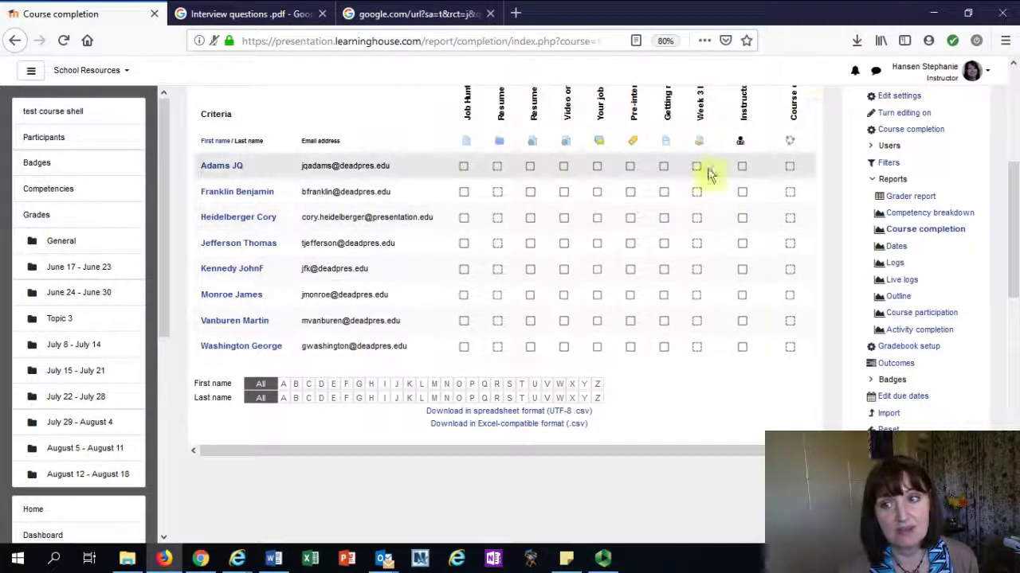
left_click_drag(337, 452, 483, 453)
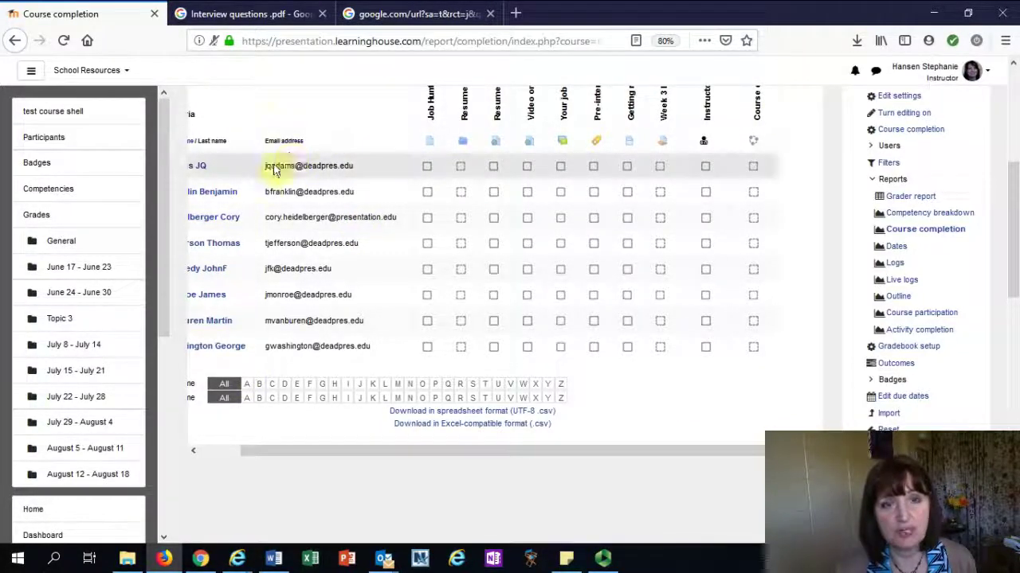
left_click_drag(372, 452, 266, 465)
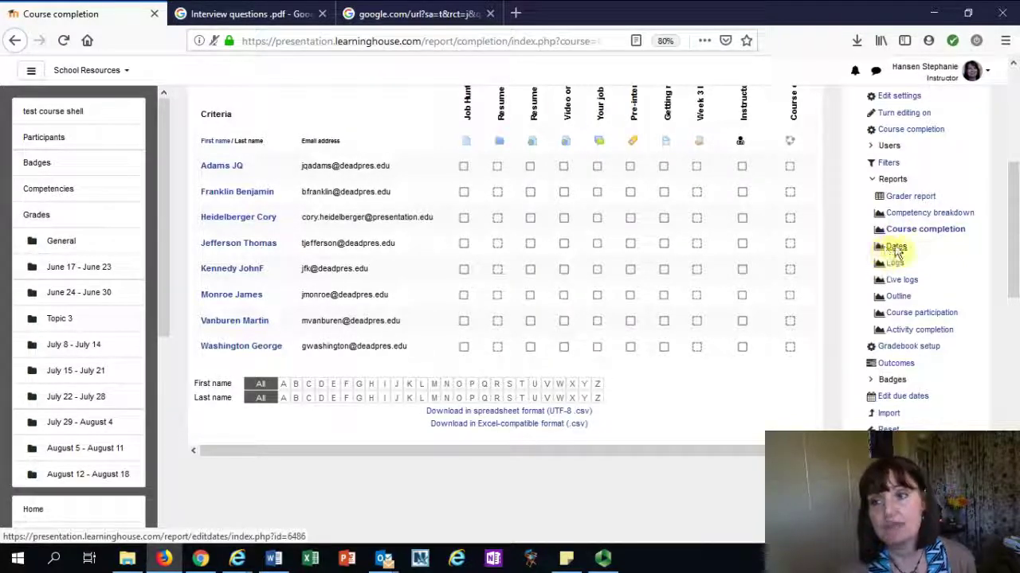
Open the course's Dates report and check the Activity type filter choices, leaving it unchanged
left_click(897, 250)
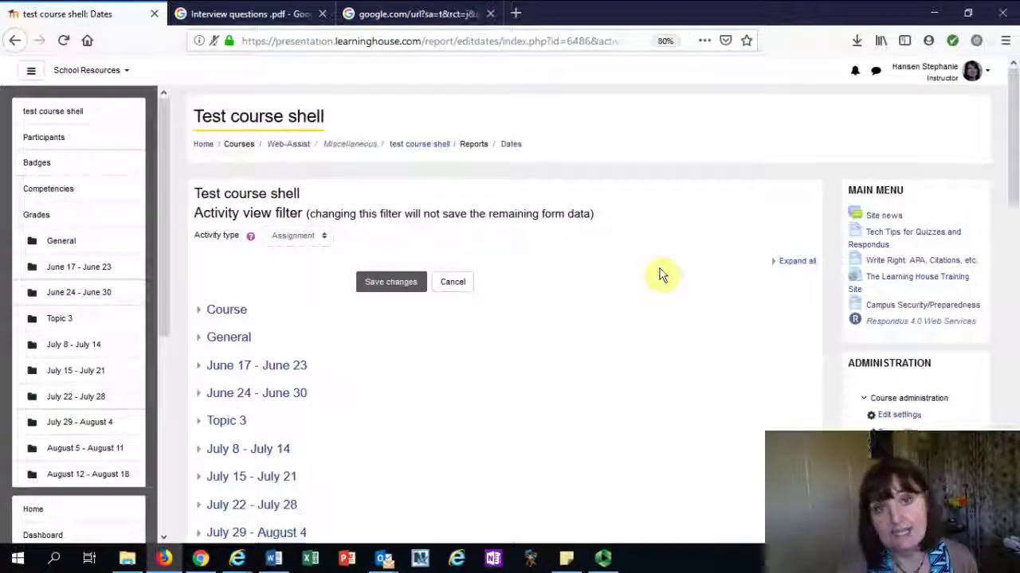
scroll(665, 275, "down", 3)
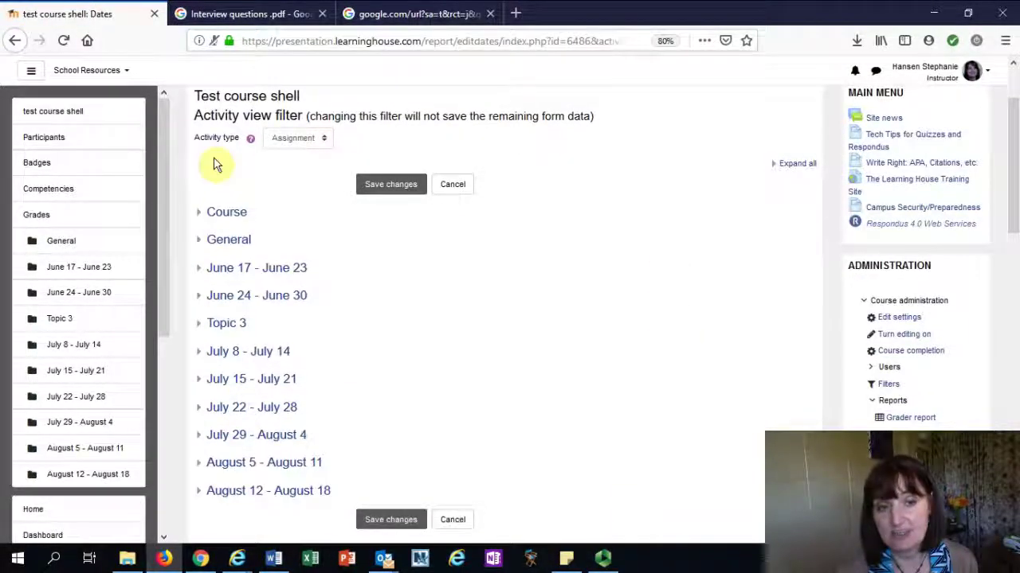
left_click(296, 139)
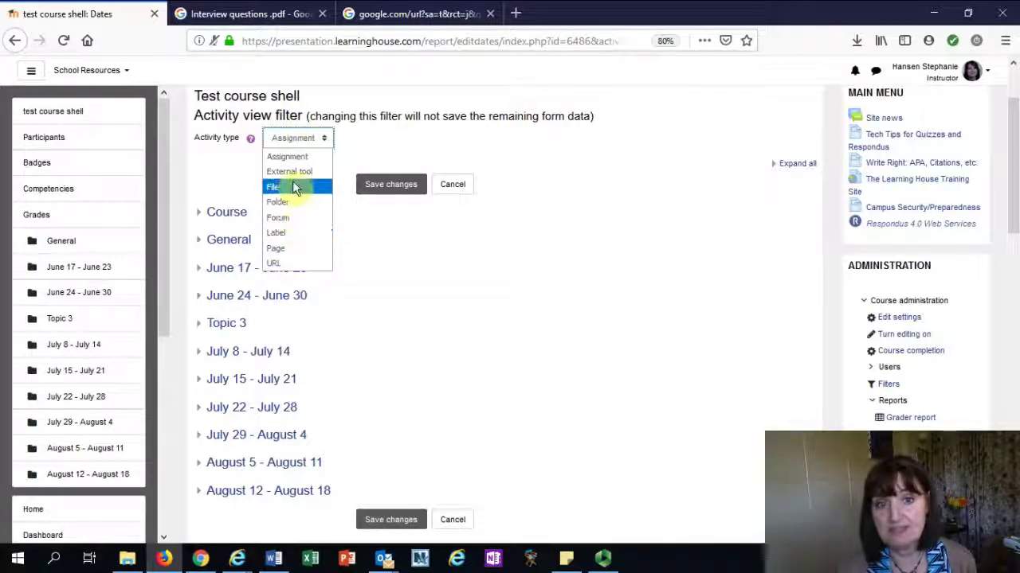
left_click(289, 141)
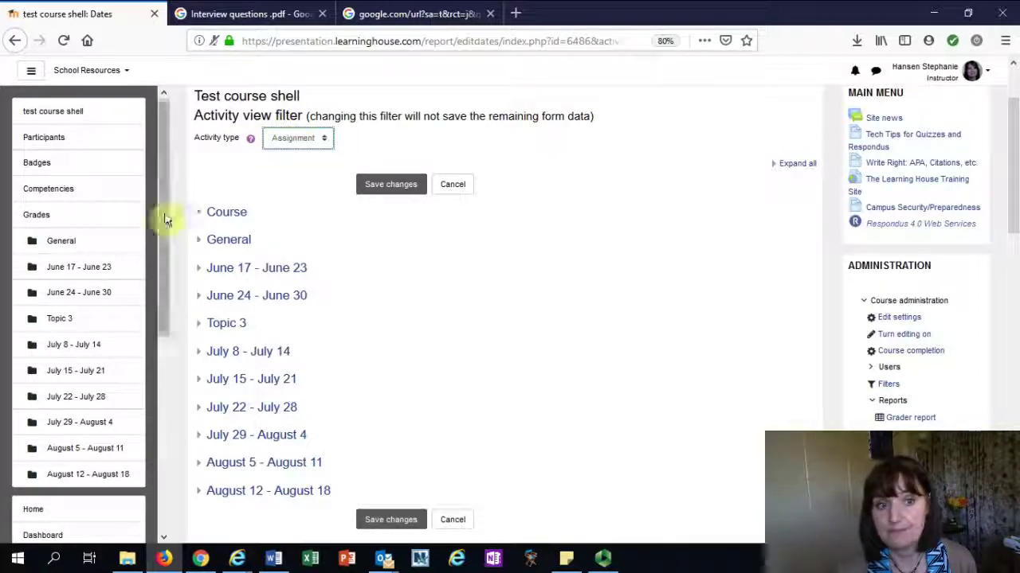
Expand the Course section and the June 17 - June 23 section to show their dates
left_click(200, 216)
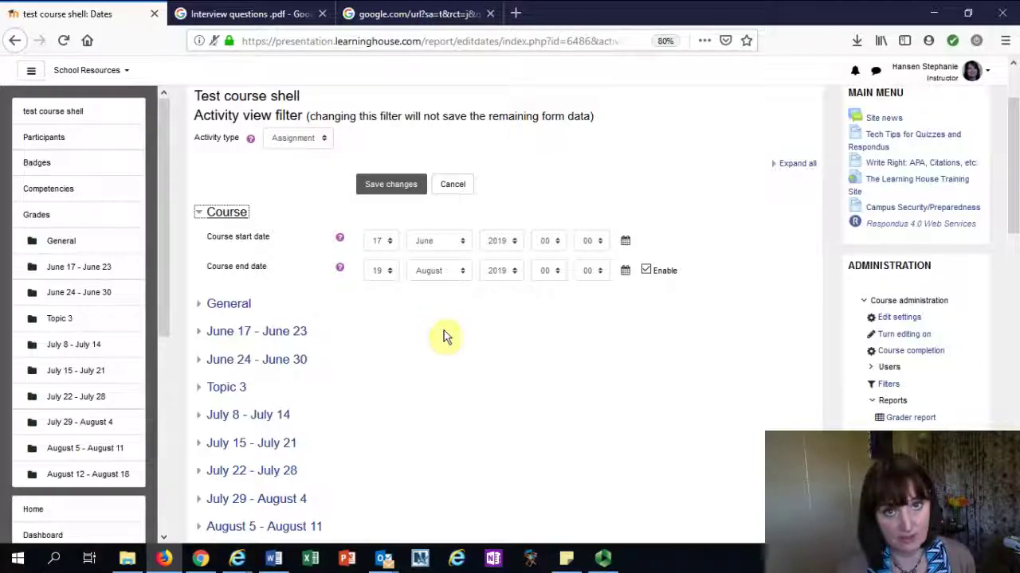
scroll(448, 343, "down", 1)
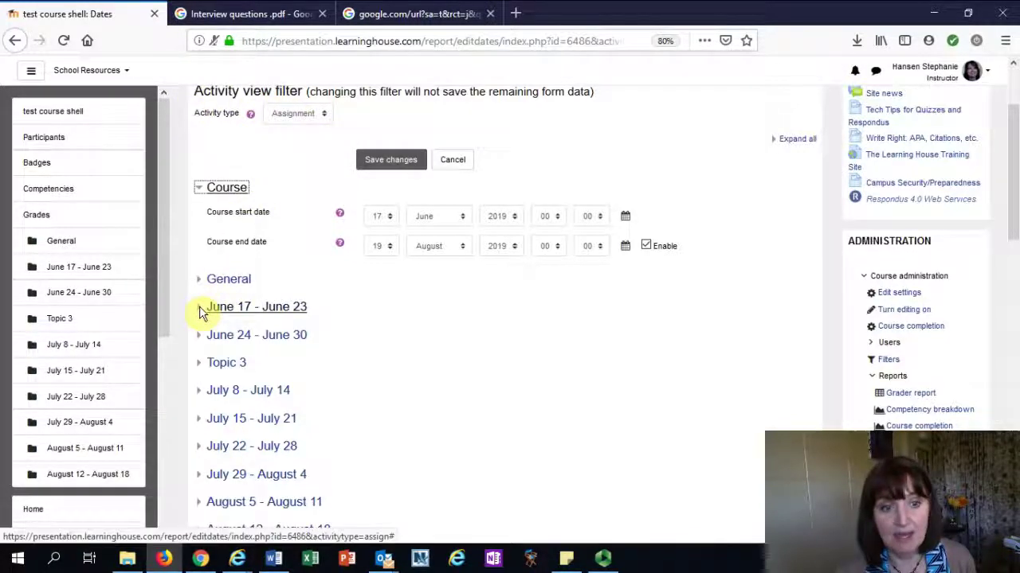
left_click(199, 306)
scroll(348, 321, "down", 2)
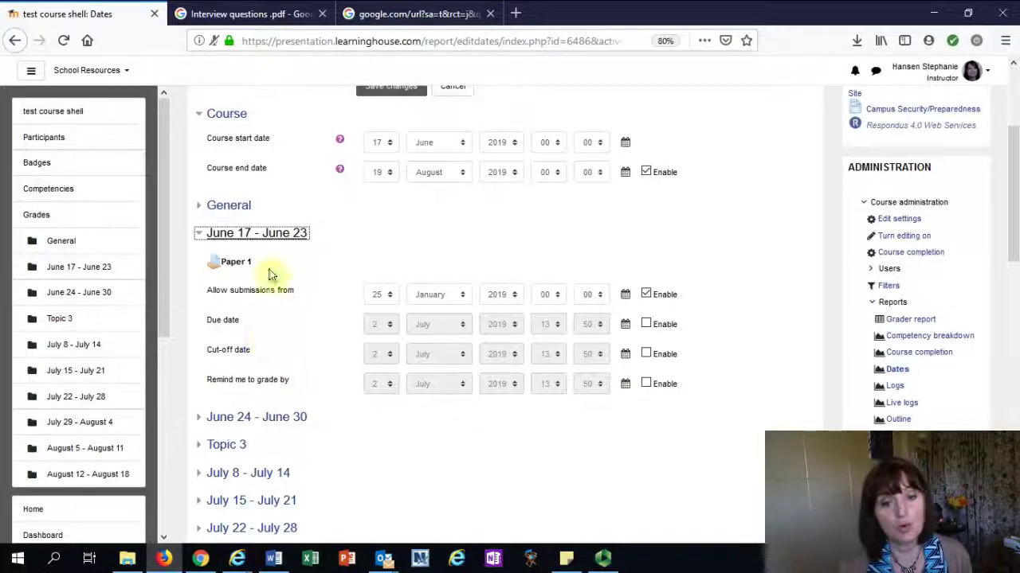
scroll(351, 255, "up", 2)
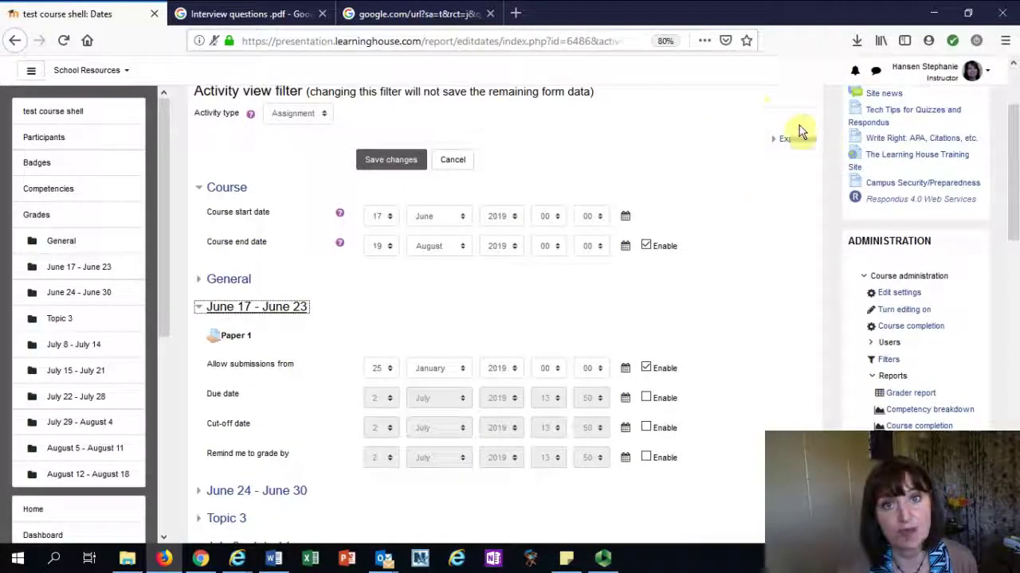
Expand all sections and review the Paper 1 and Week 3 Interview Questions assignment dates
left_click(798, 140)
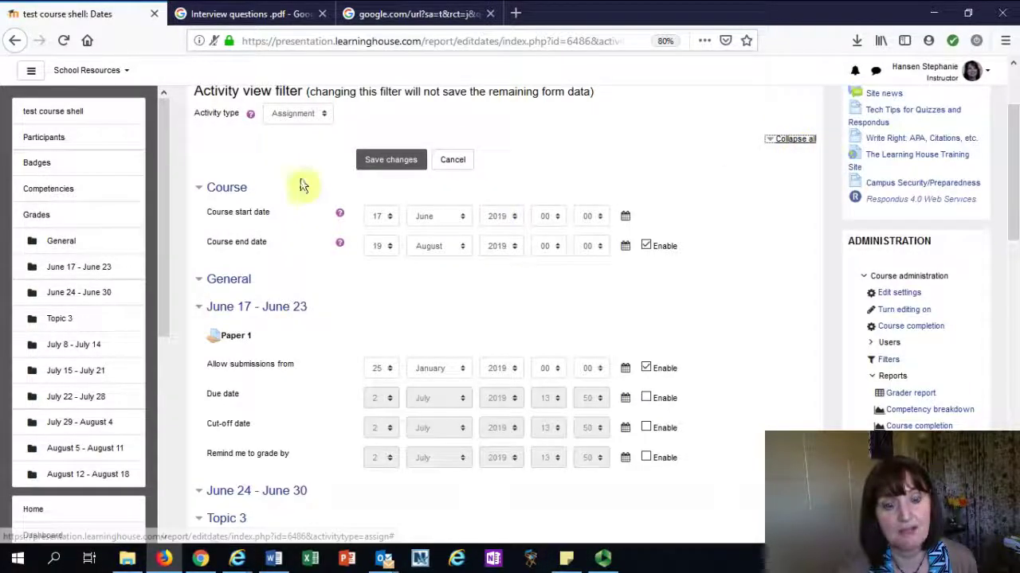
scroll(566, 209, "down", 5)
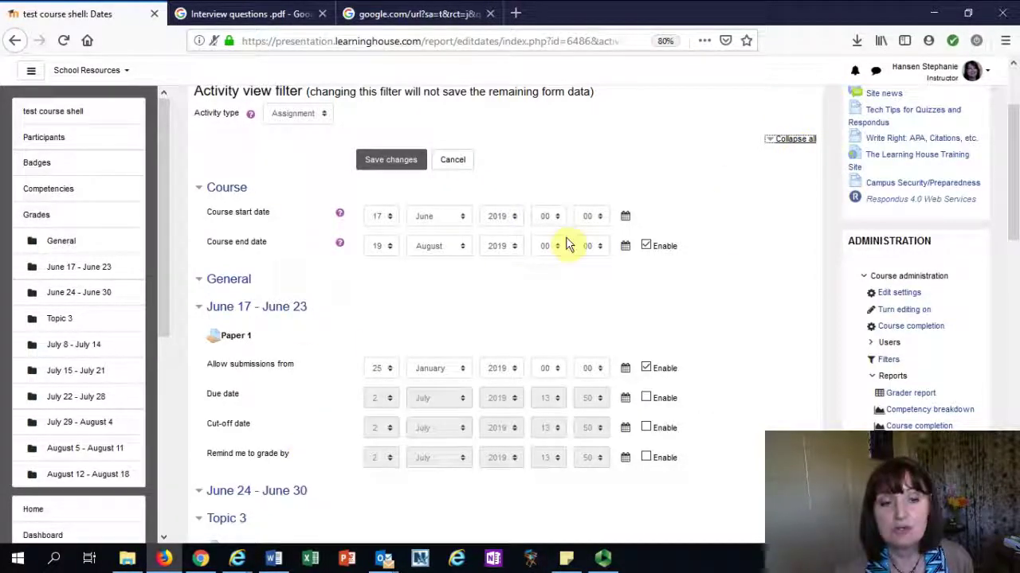
scroll(259, 263, "down", 3)
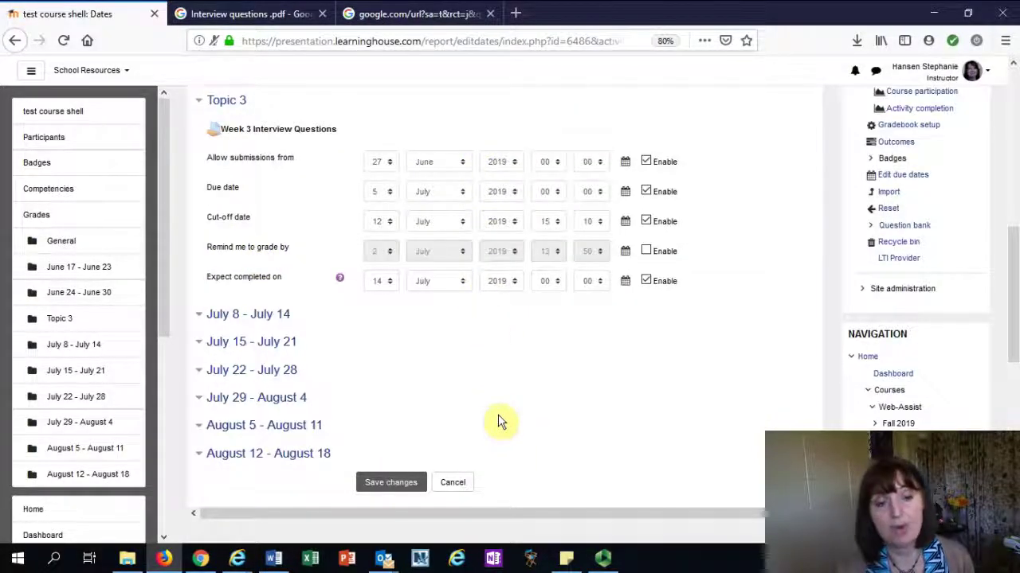
scroll(499, 420, "up", 7)
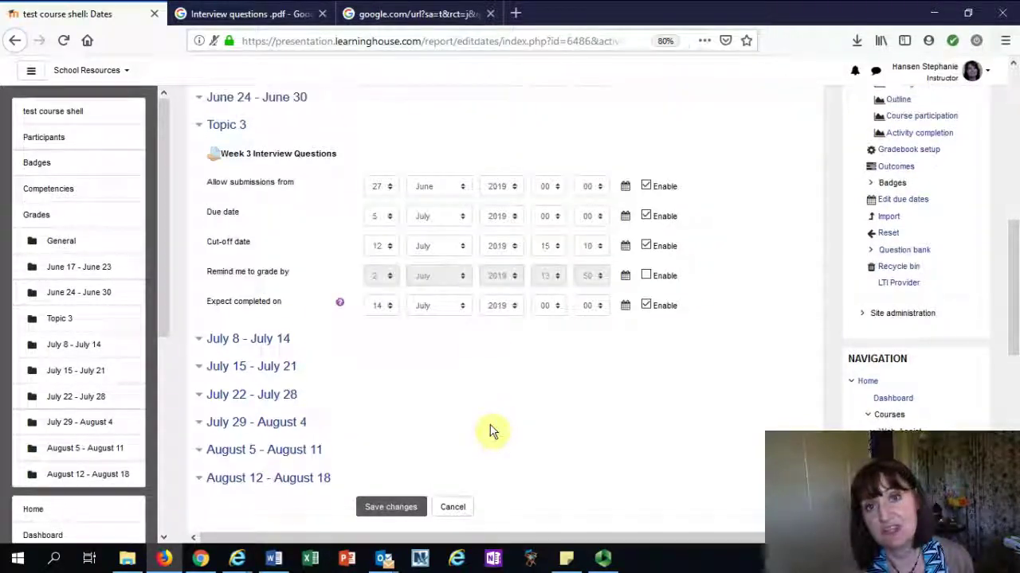
scroll(267, 133, "up", 1)
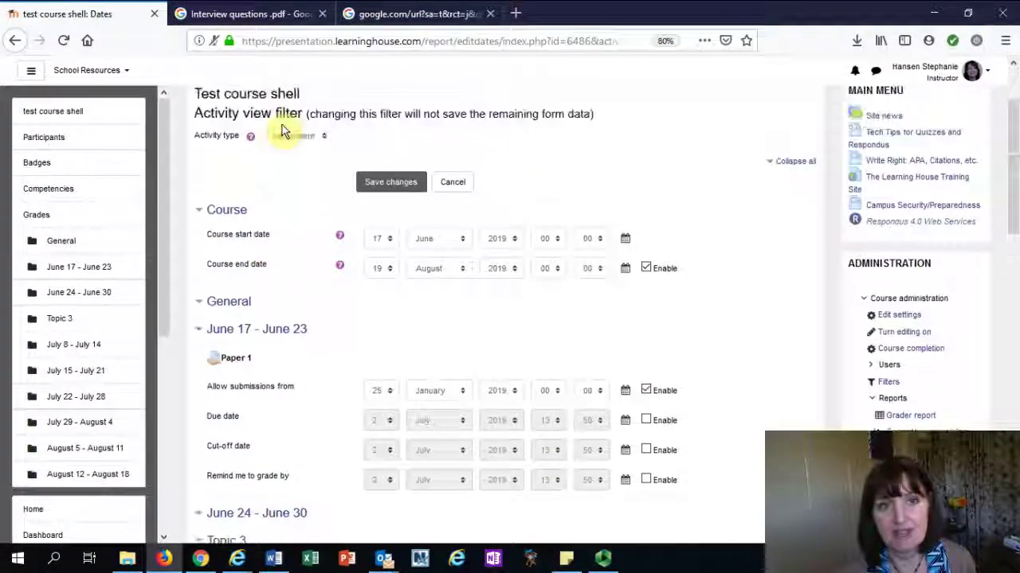
left_click(285, 137)
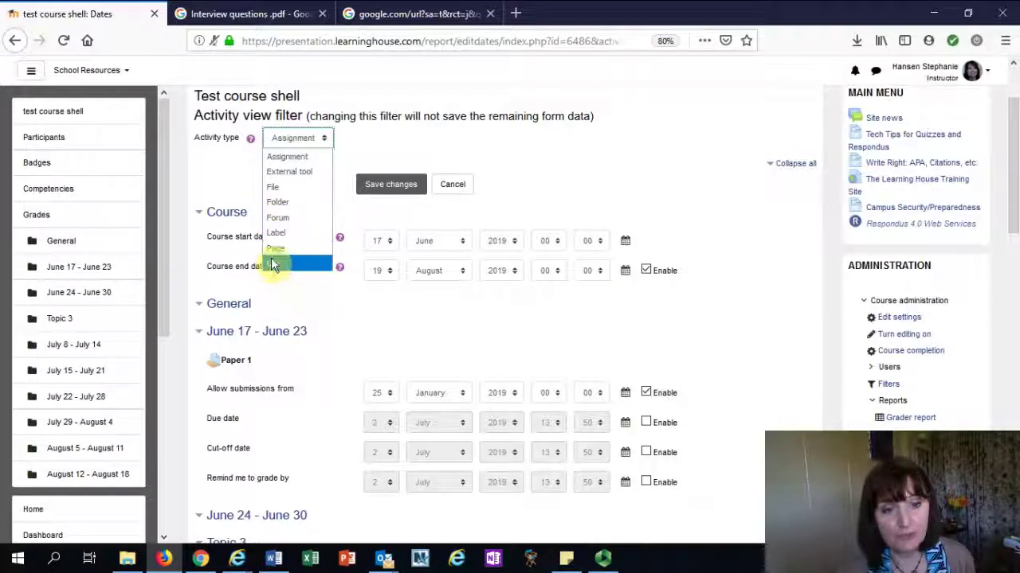
scroll(900, 196, "down", 5)
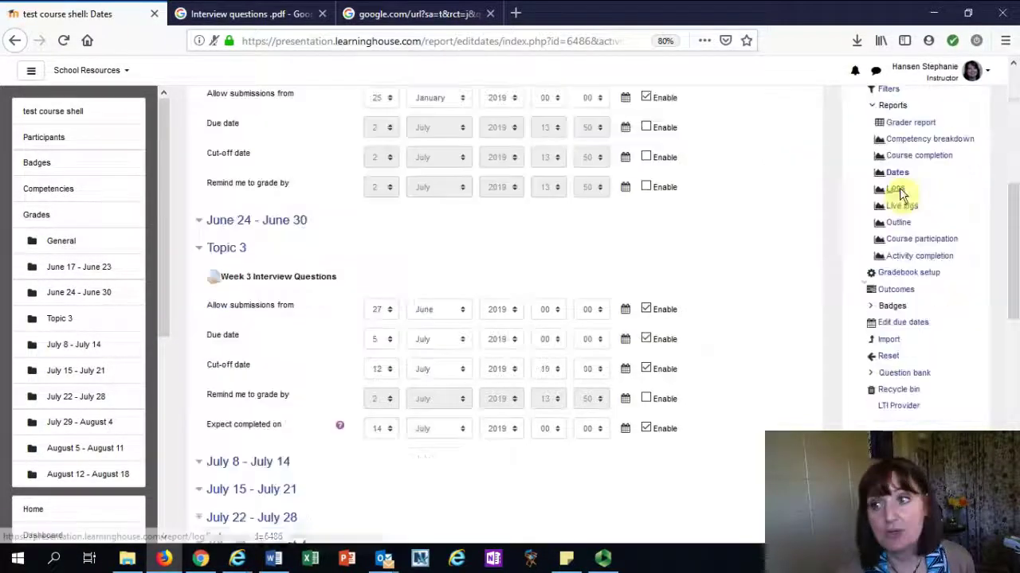
left_click(895, 195)
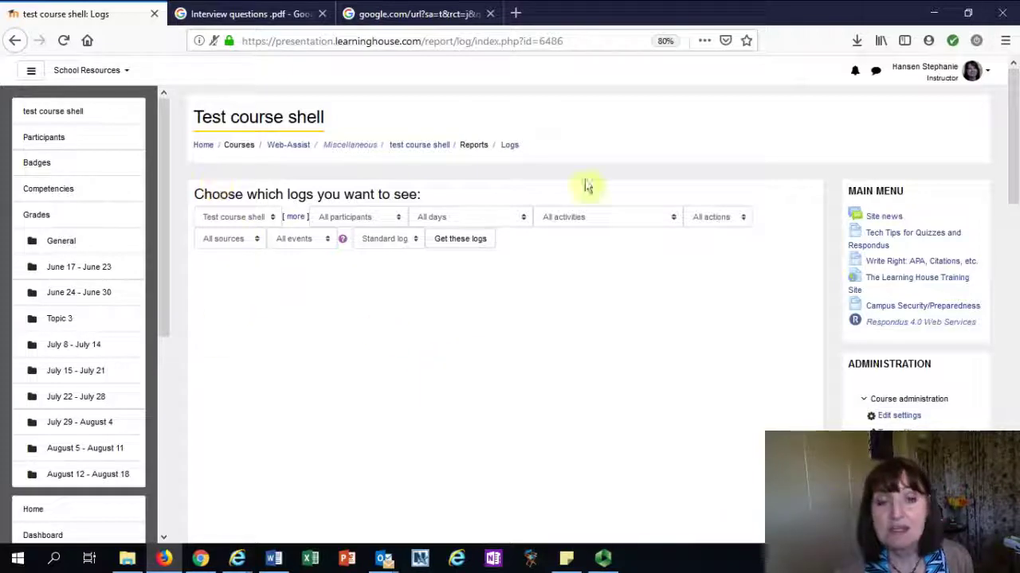
left_click(366, 216)
left_click(341, 230)
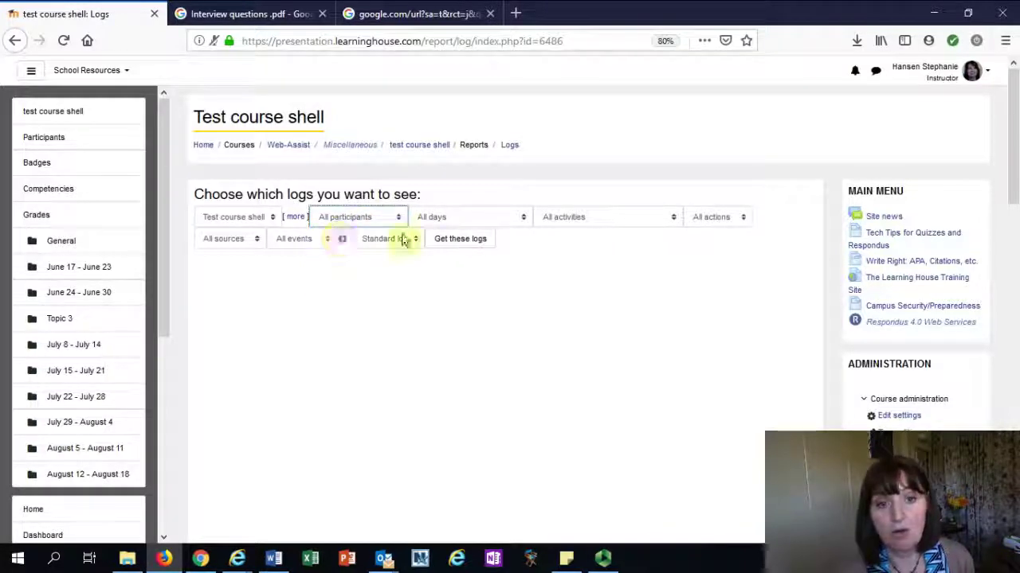
left_click(433, 218)
left_click(557, 218)
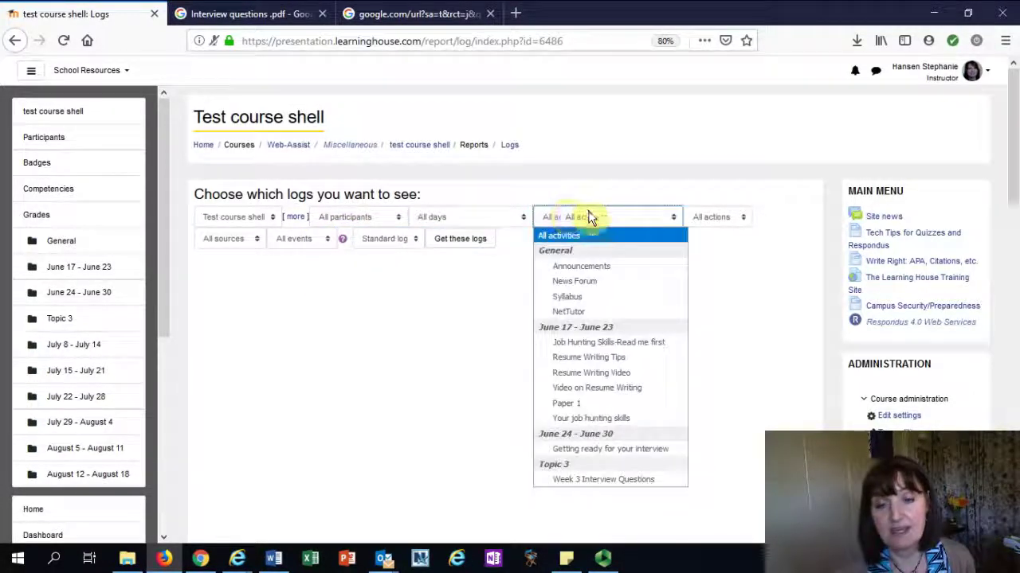
left_click(713, 217)
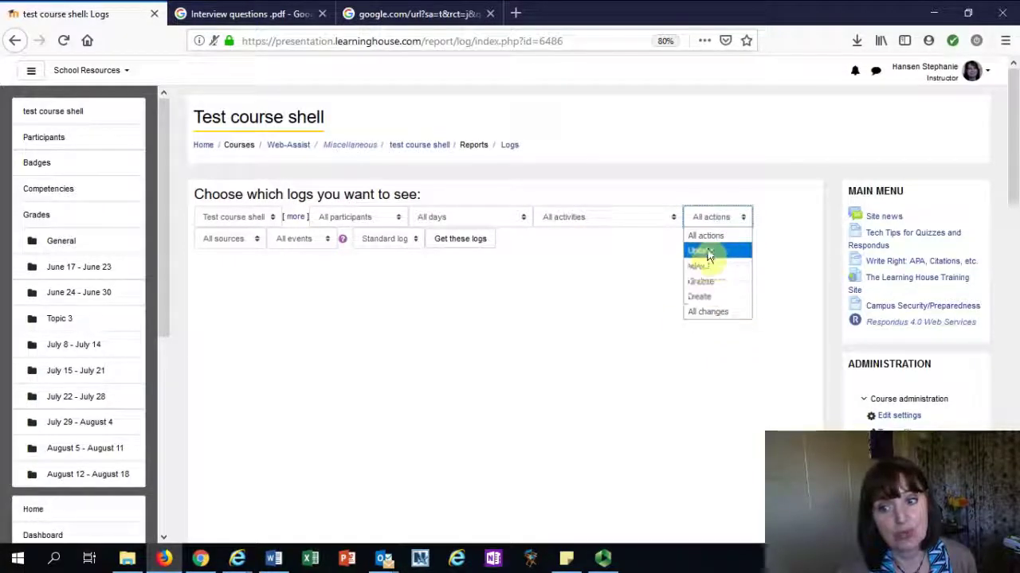
left_click(707, 251)
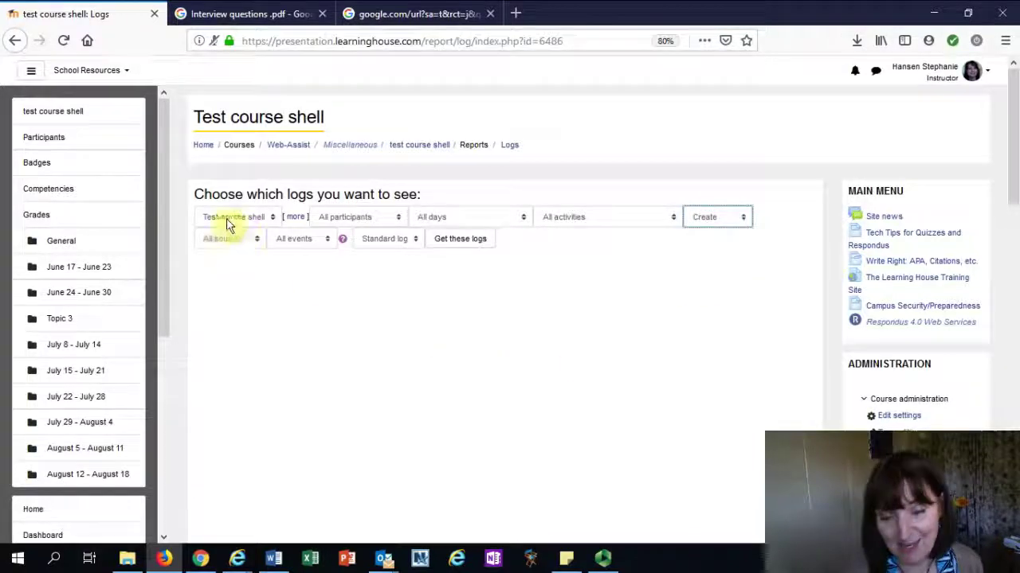
left_click(224, 241)
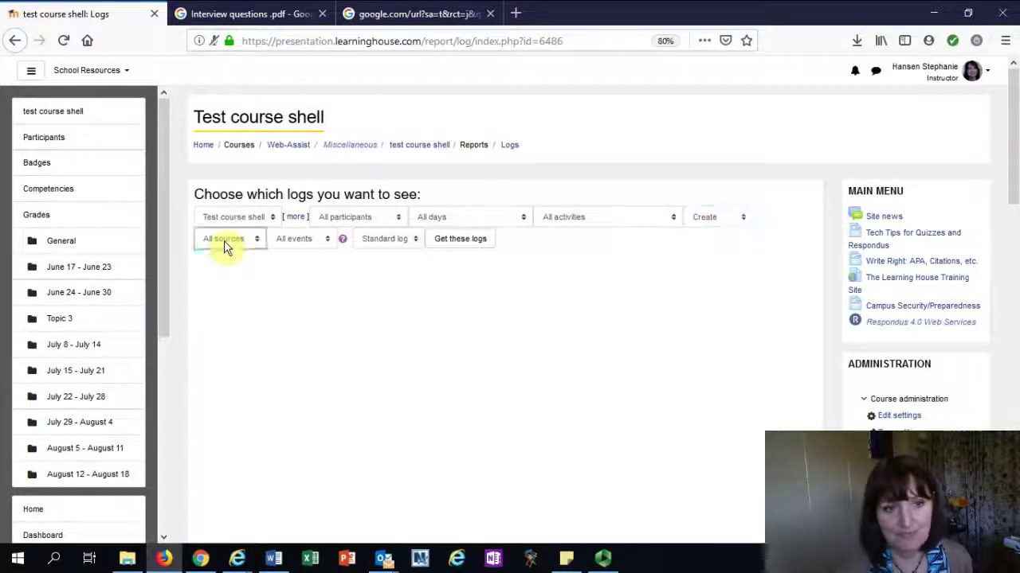
left_click(300, 242)
left_click(386, 243)
left_click(394, 238)
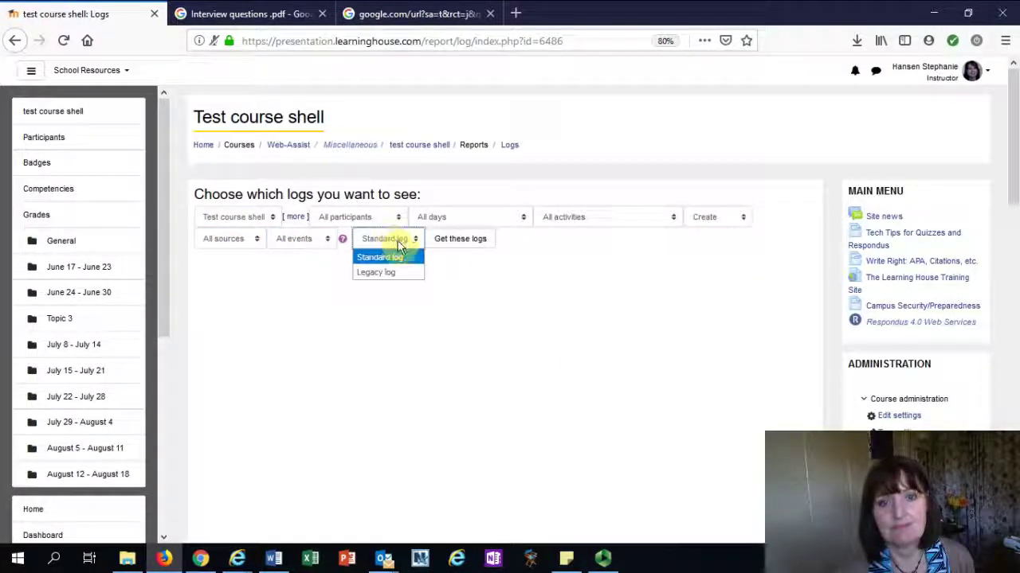
left_click(445, 242)
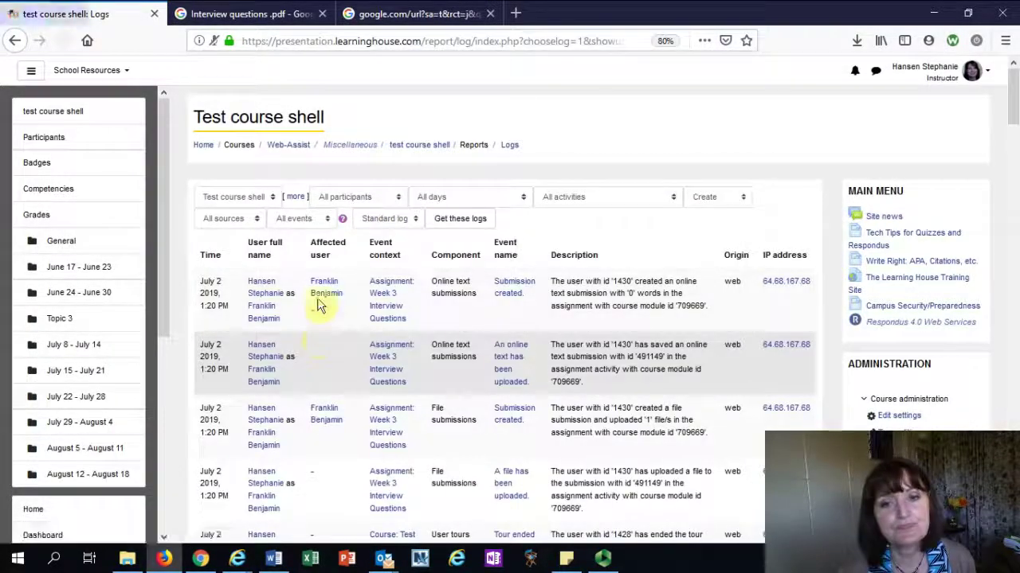
scroll(268, 281, "down", 4)
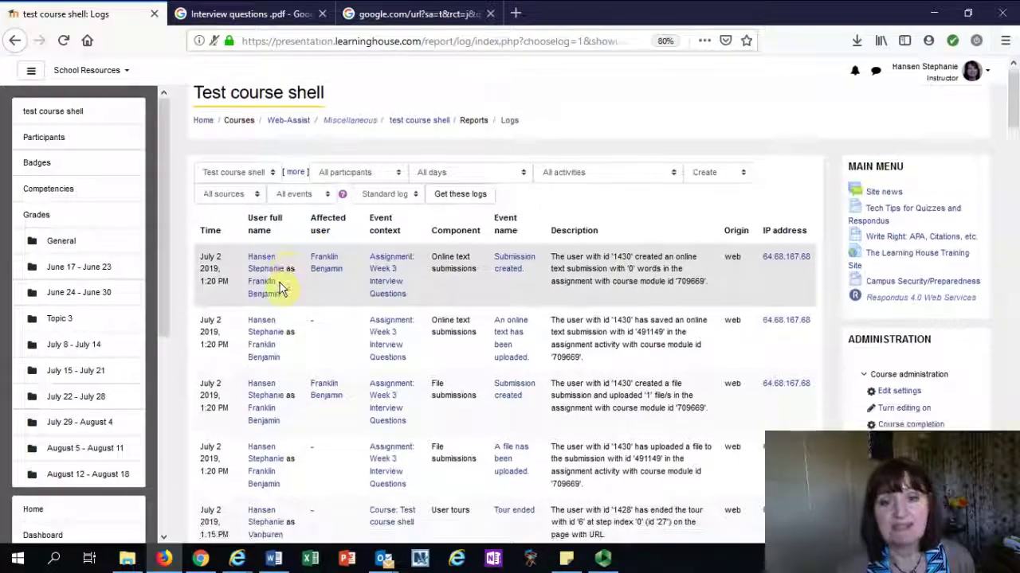
scroll(267, 280, "down", 15)
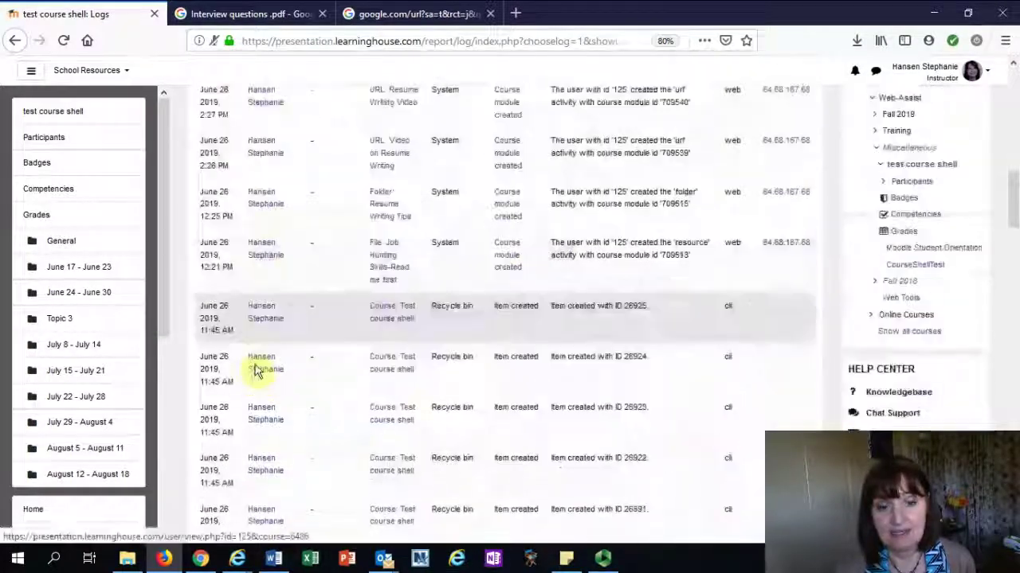
scroll(259, 367, "down", 15)
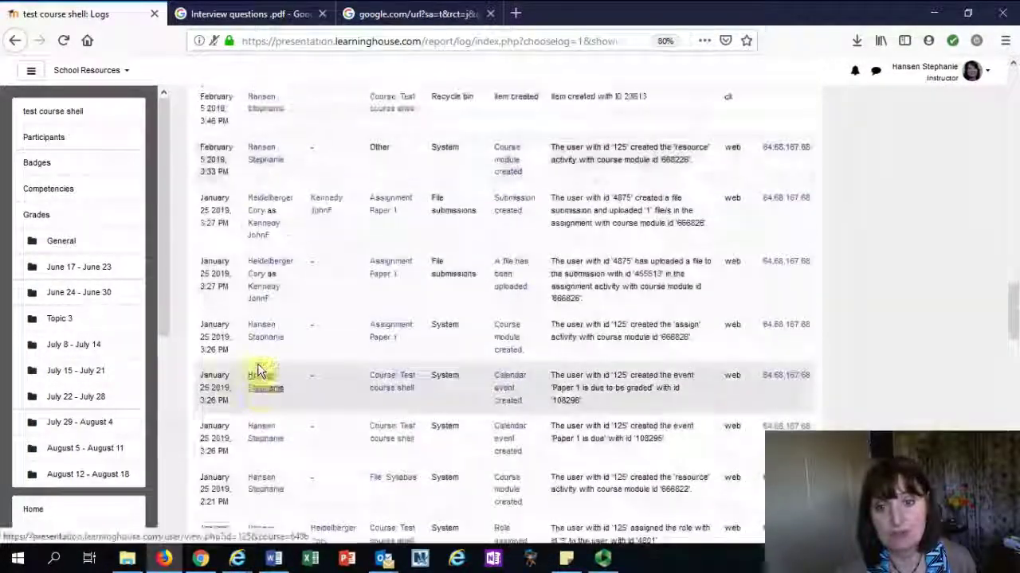
scroll(267, 359, "up", 20)
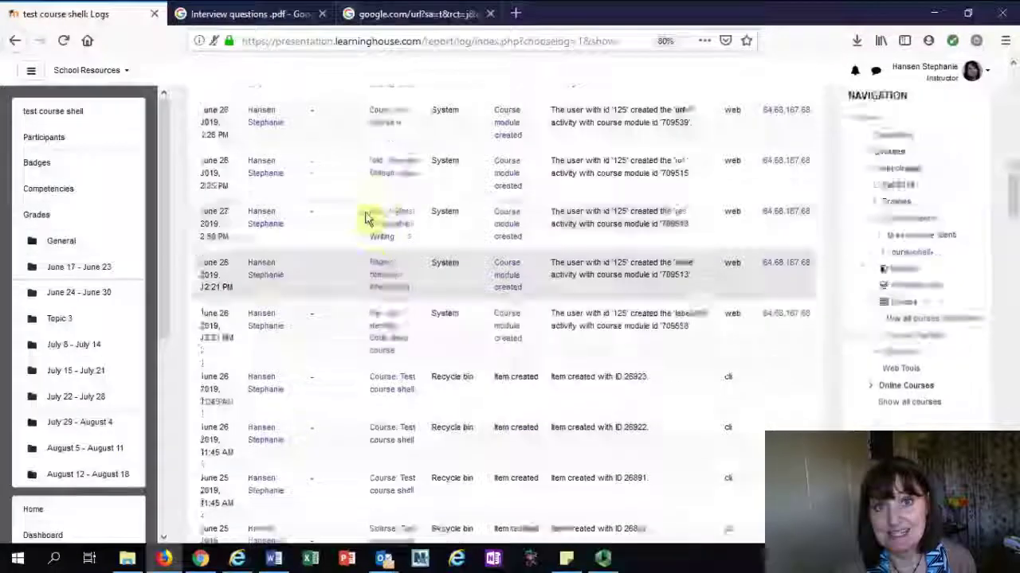
scroll(371, 194, "up", 5)
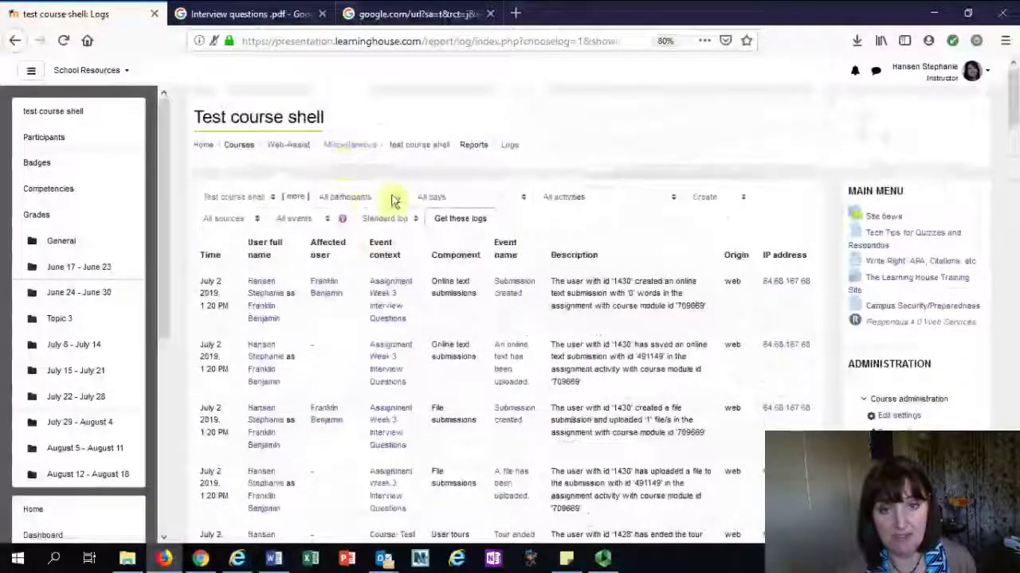
Filter the course logs to a single chosen participant and reload them with Get these logs
left_click(388, 196)
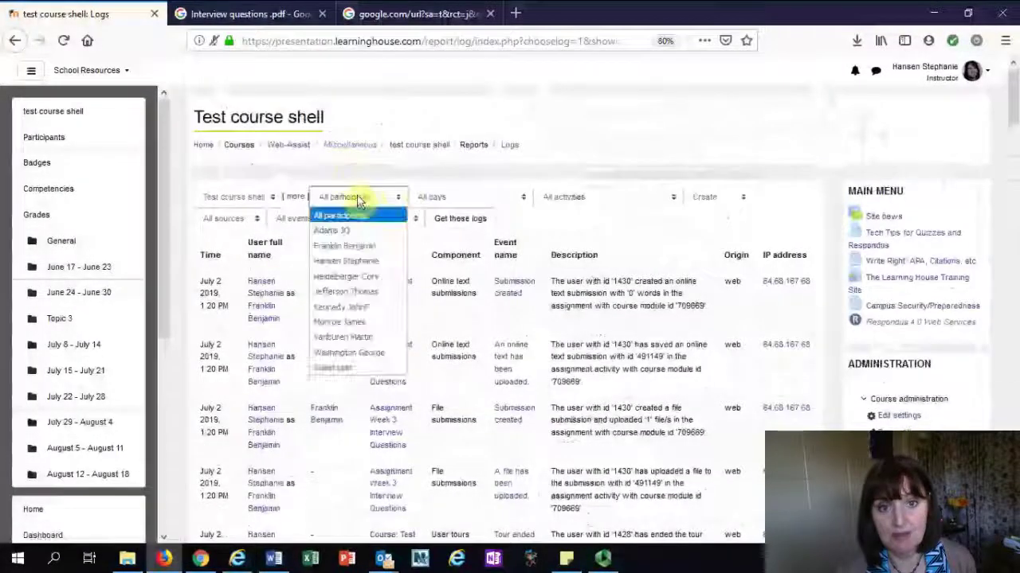
left_click(333, 247)
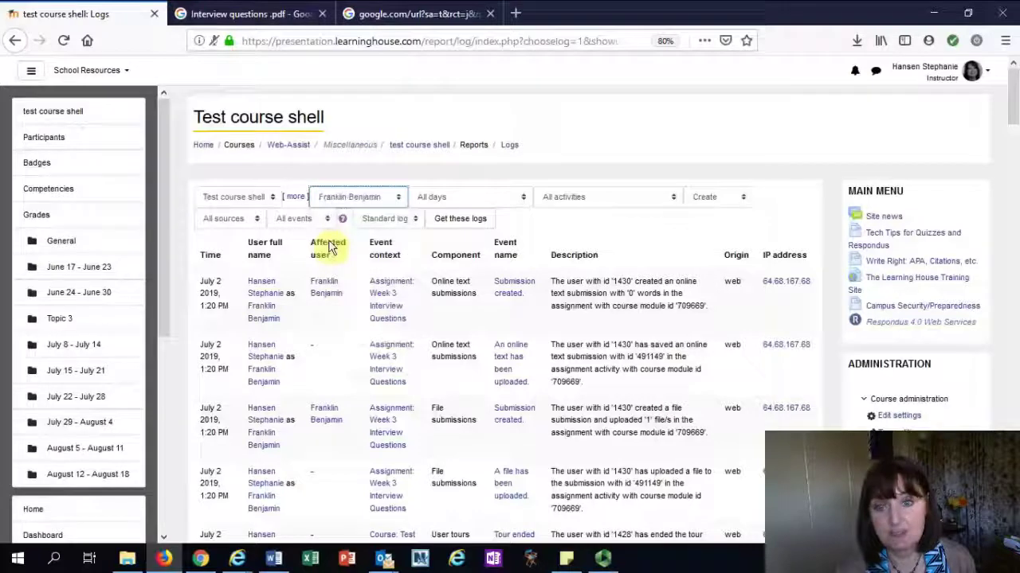
left_click(448, 221)
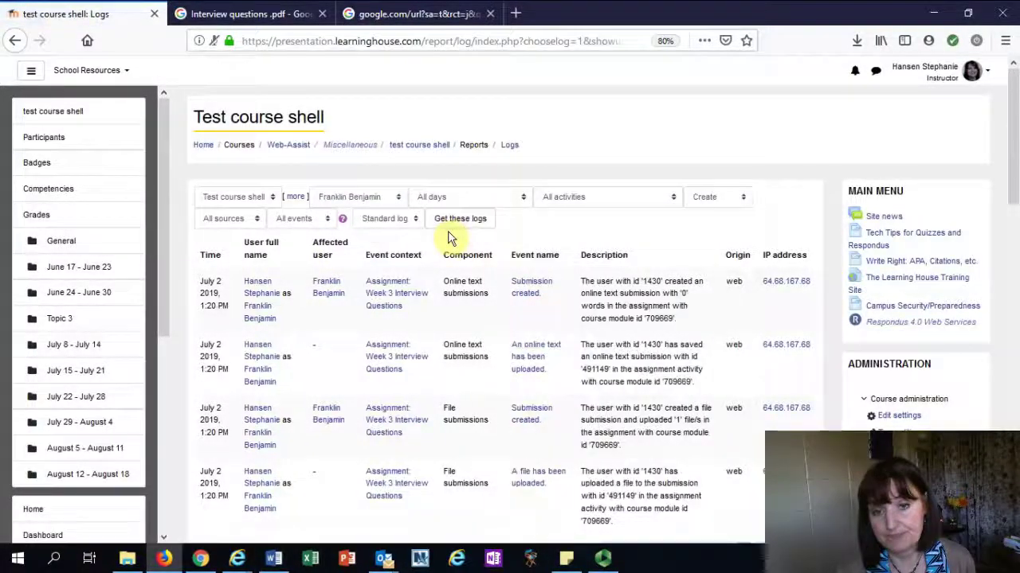
scroll(271, 298, "down", 1)
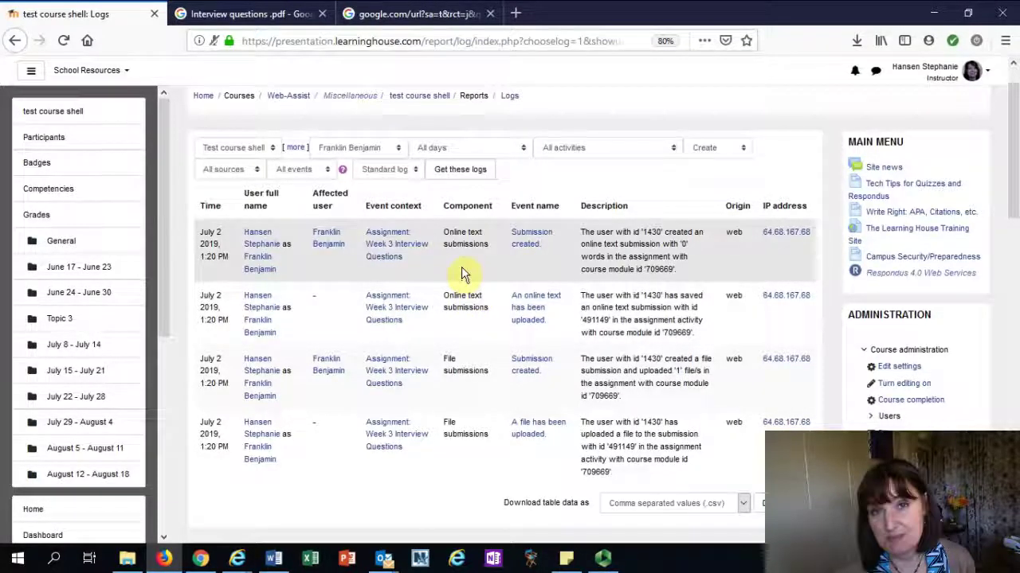
scroll(466, 269, "down", 1)
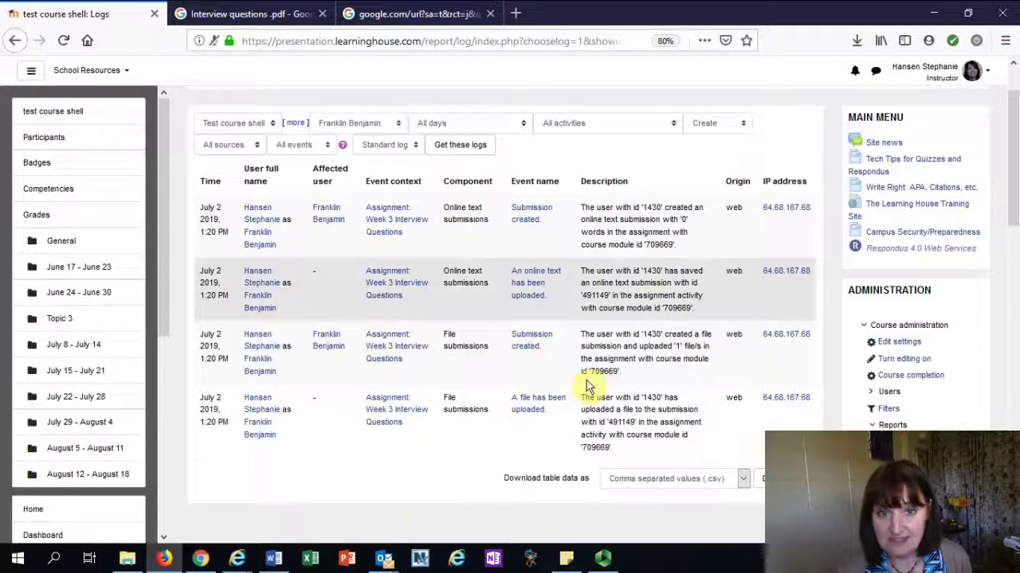
Download the filtered log table as Microsoft Excel (.xlsx), cancelling Firefox's open-file dialog
left_click(630, 480)
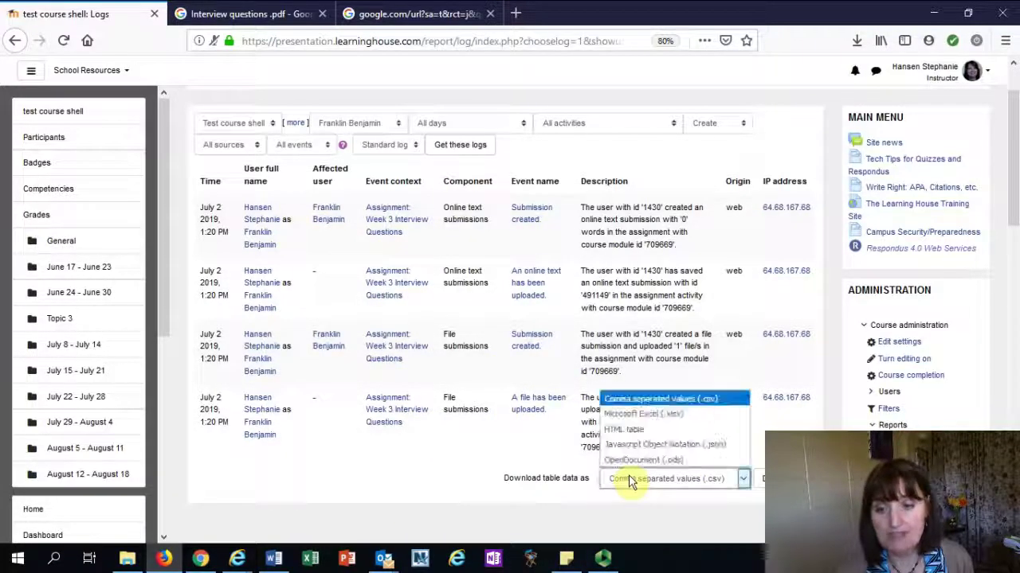
left_click(613, 413)
left_click(777, 479)
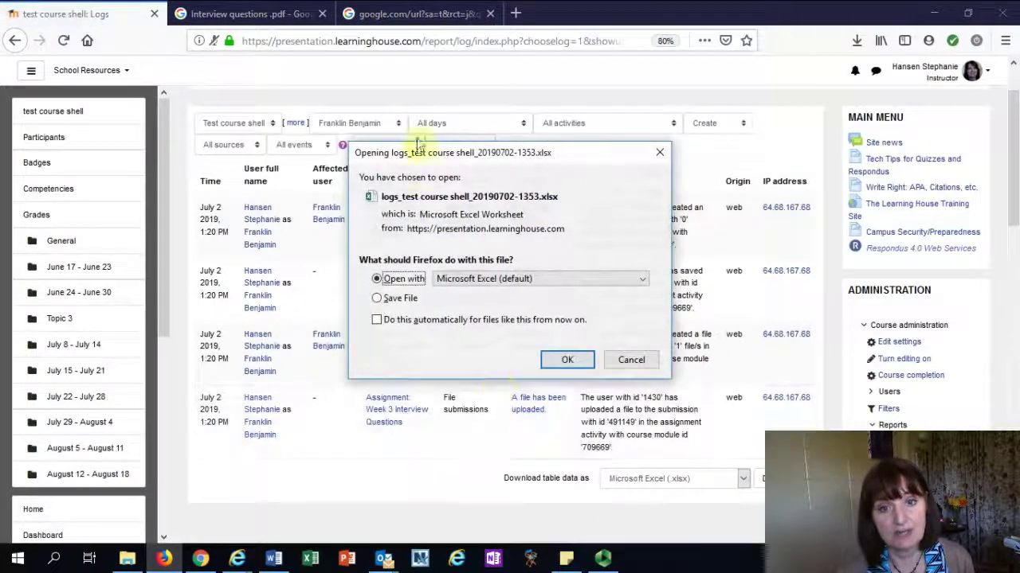
left_click(630, 359)
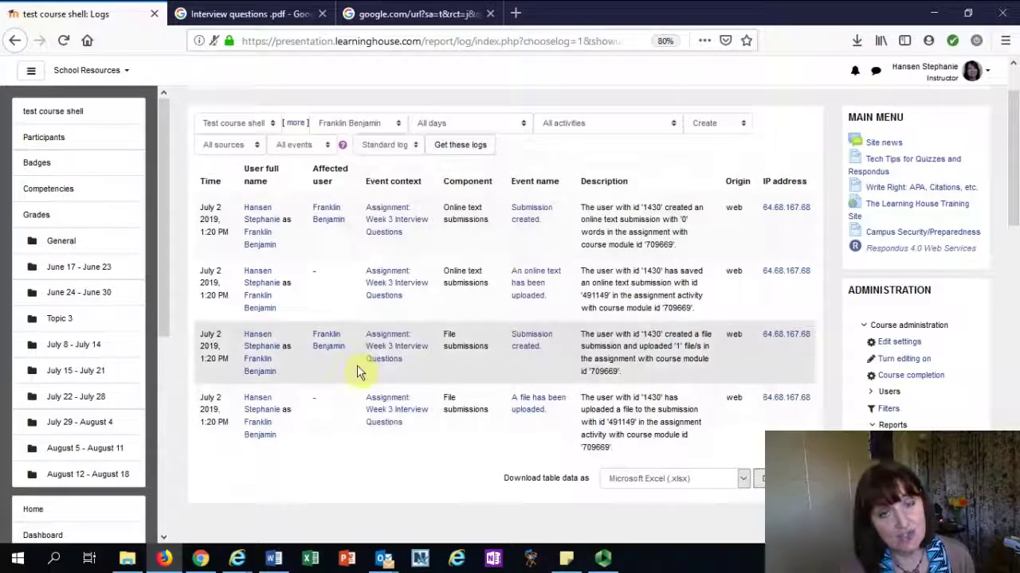
scroll(455, 216, "up", 2)
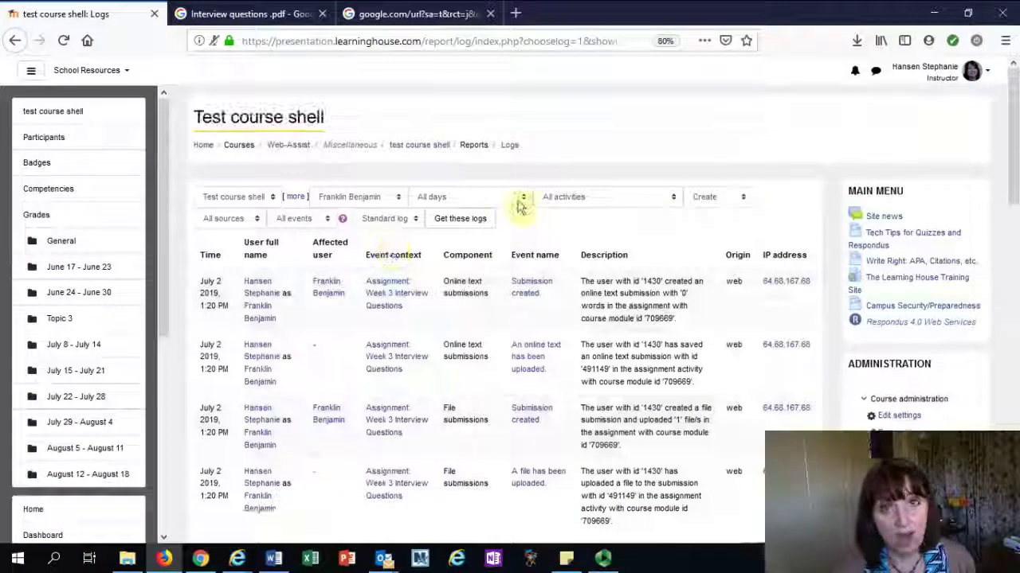
scroll(728, 160, "down", 5)
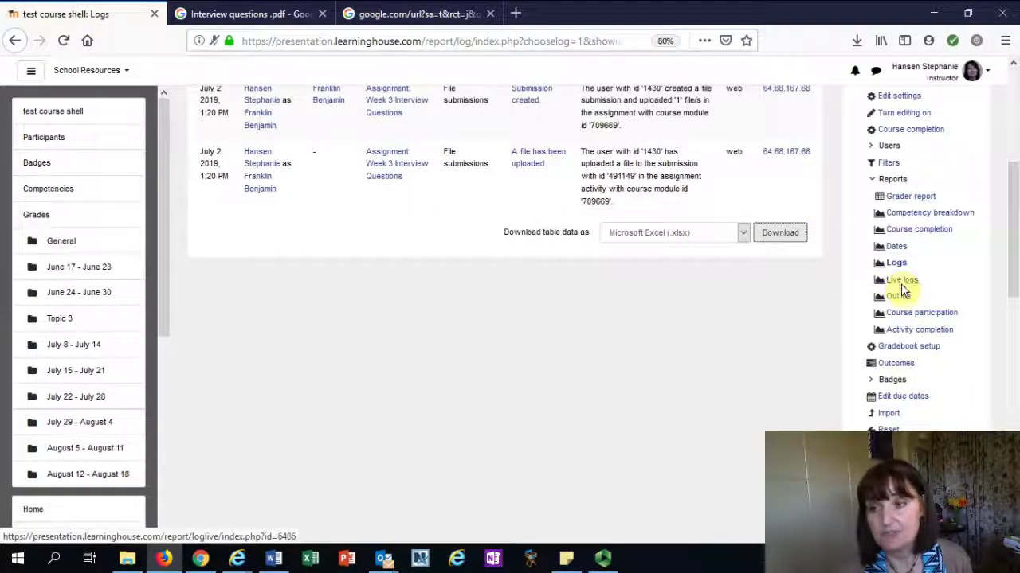
Browse Live logs for course views, course updates and assignment submission events
left_click(902, 285)
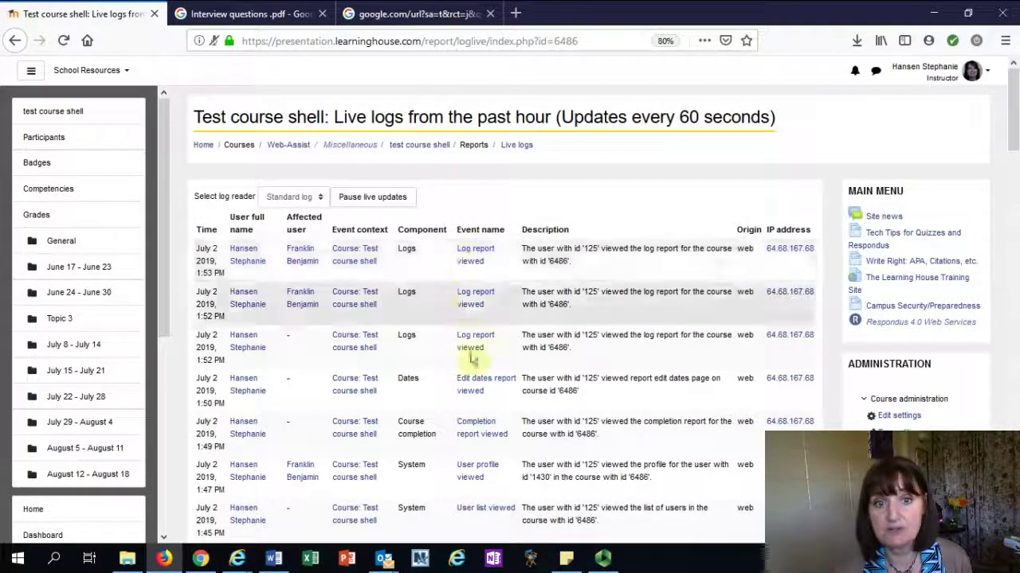
scroll(471, 470, "down", 5)
scroll(470, 475, "down", 10)
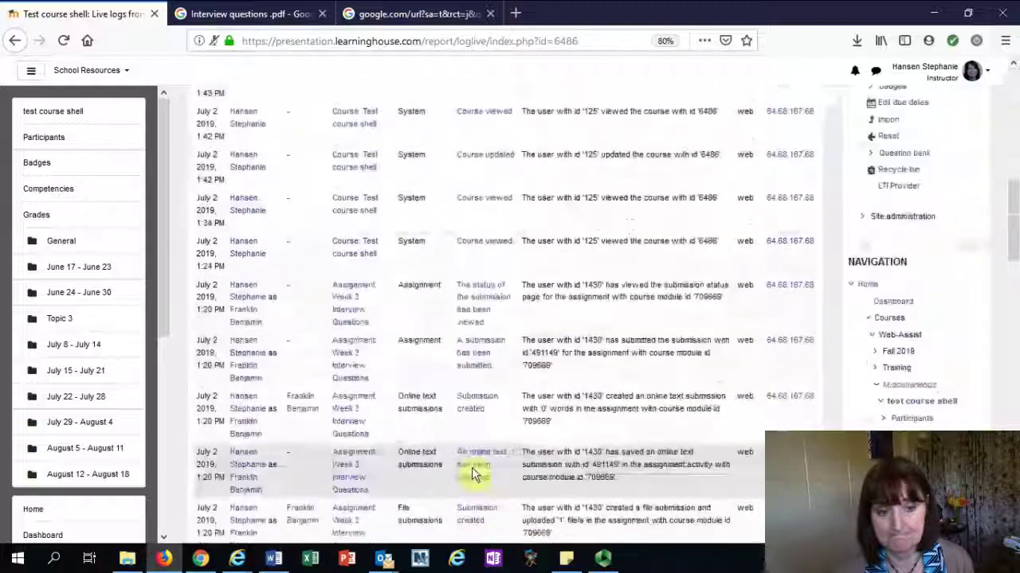
scroll(470, 475, "down", 5)
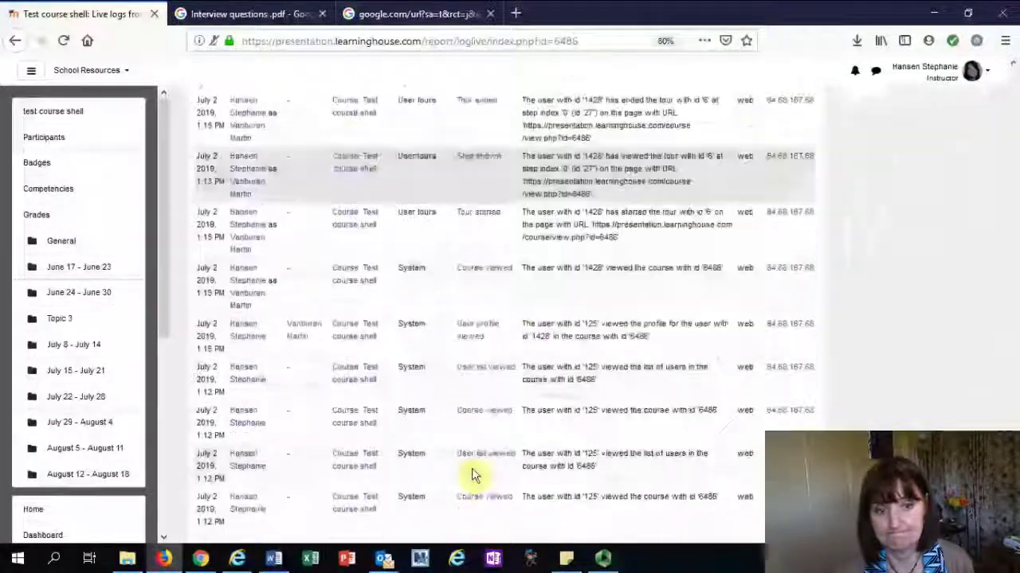
scroll(452, 337, "up", 5)
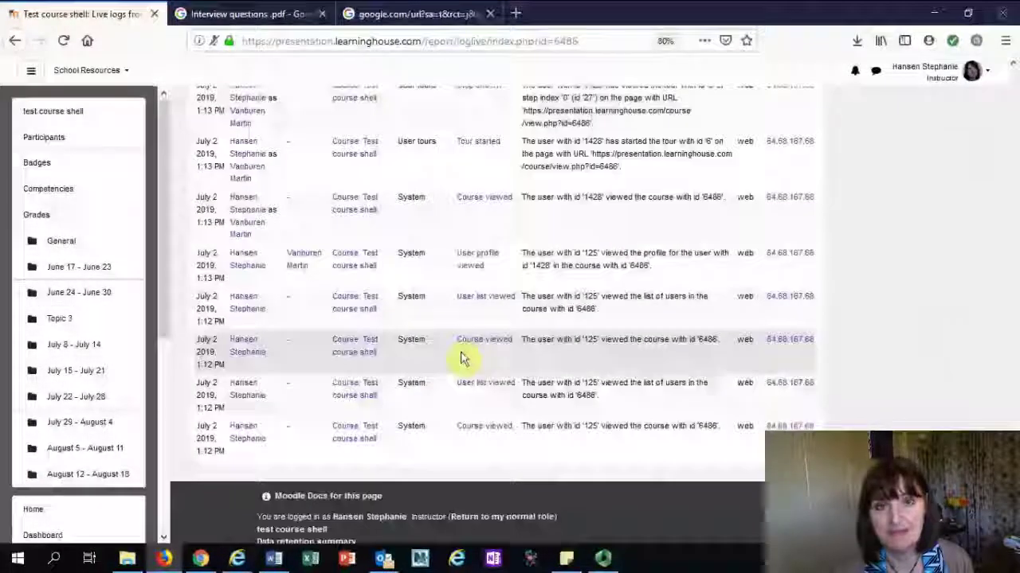
scroll(462, 355, "up", 10)
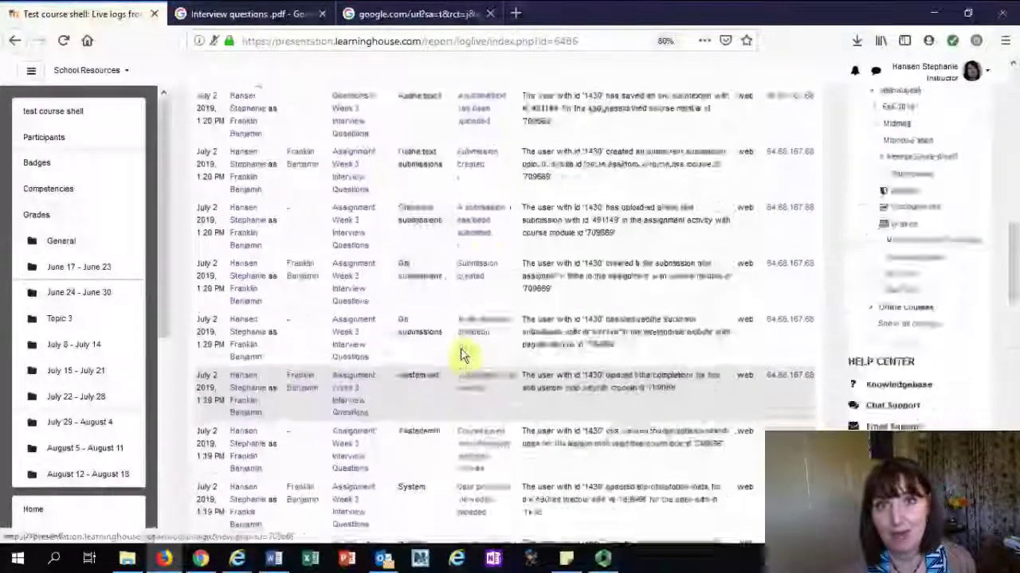
scroll(462, 354, "up", 3)
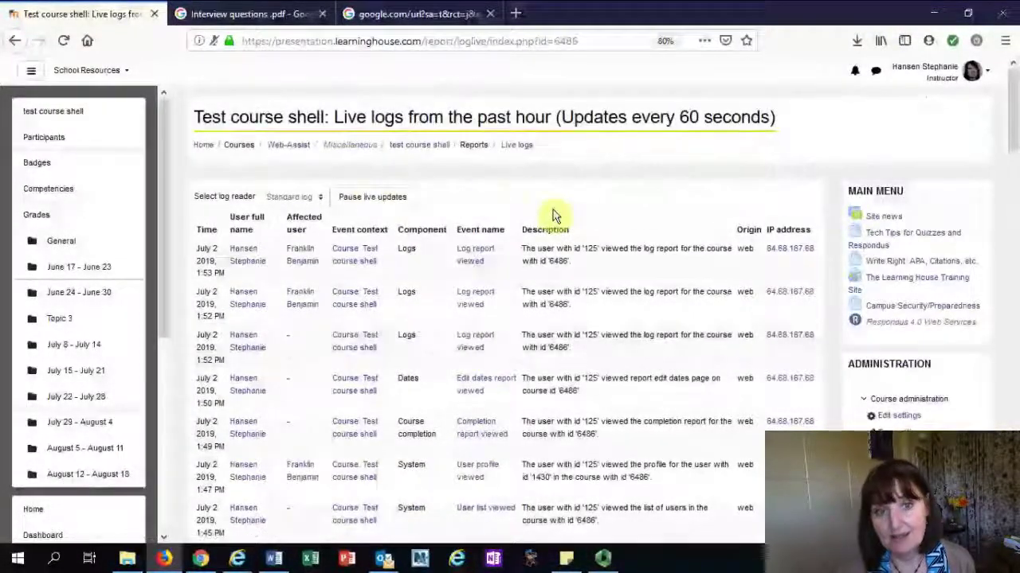
scroll(805, 215, "down", 10)
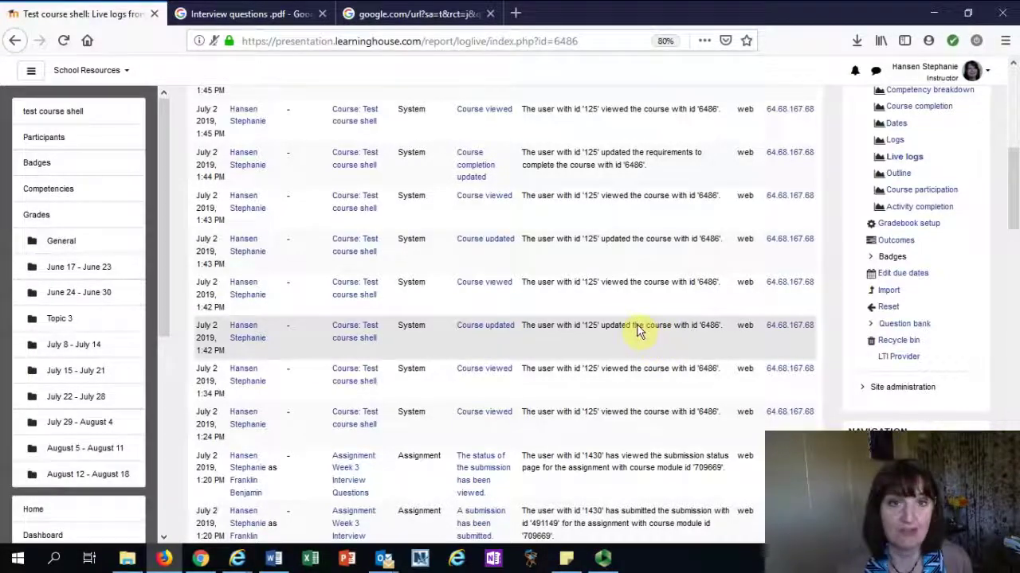
Browse the Outline report's per-activity view counts, e.g. Paper 1 with 27 views by 3 users
left_click(896, 174)
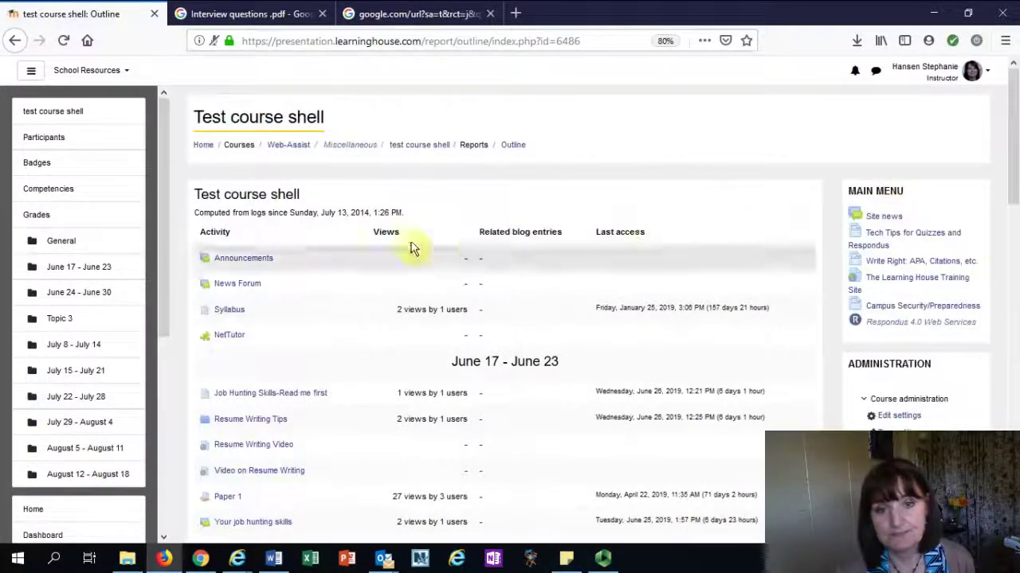
scroll(267, 263, "down", 5)
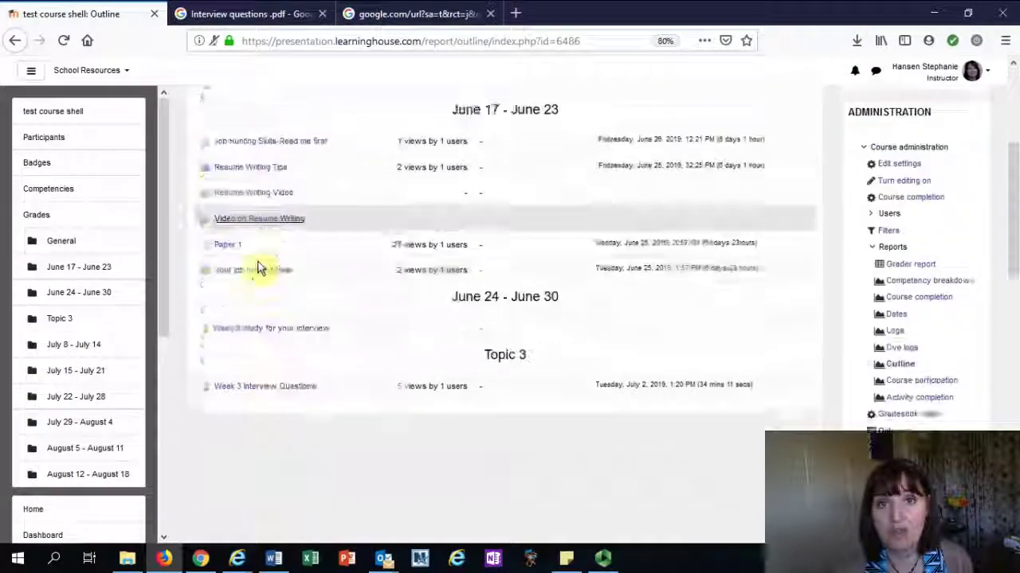
scroll(316, 220, "up", 5)
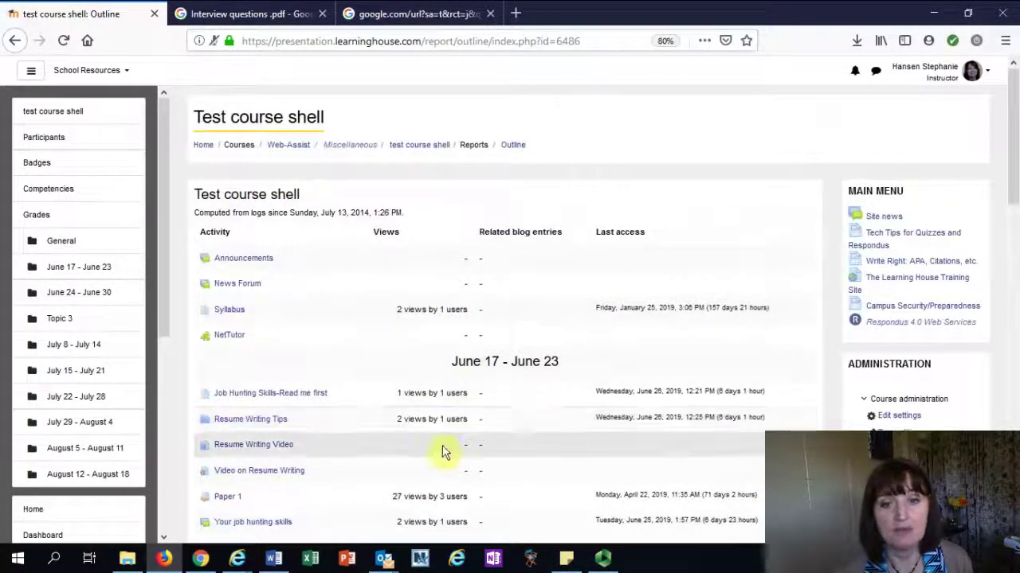
scroll(444, 454, "down", 3)
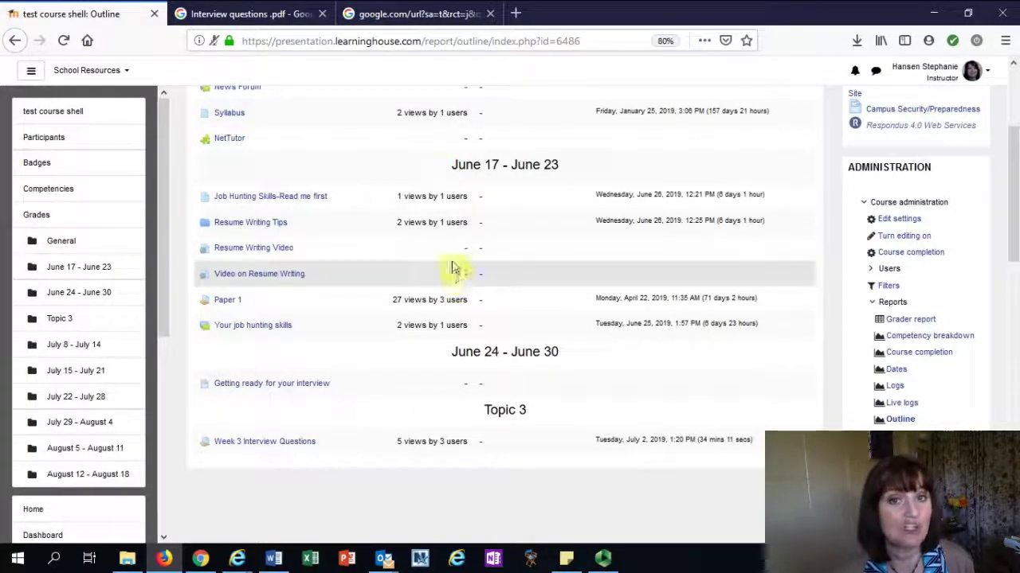
scroll(658, 325, "down", 1)
scroll(658, 326, "down", 3)
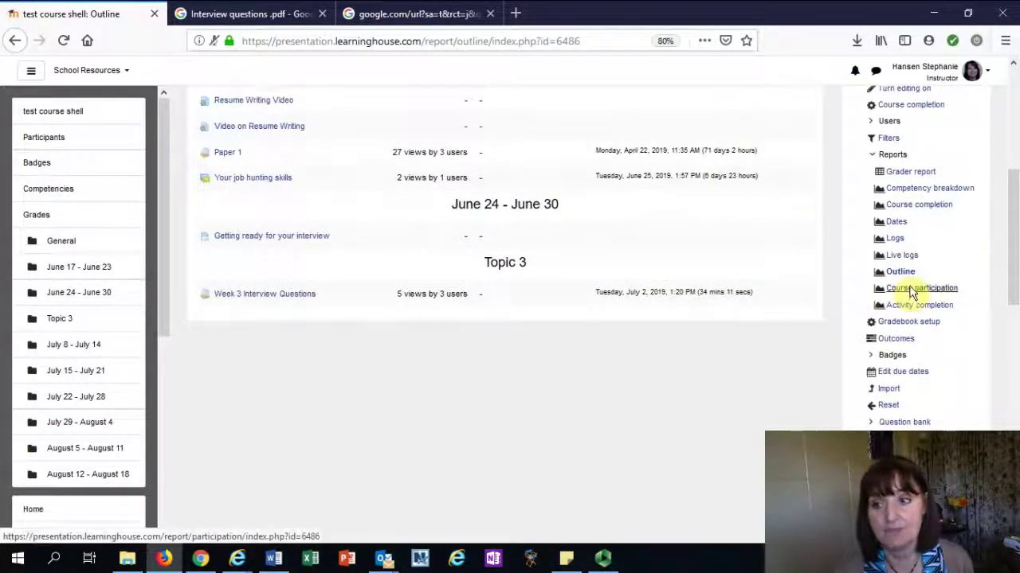
left_click(912, 292)
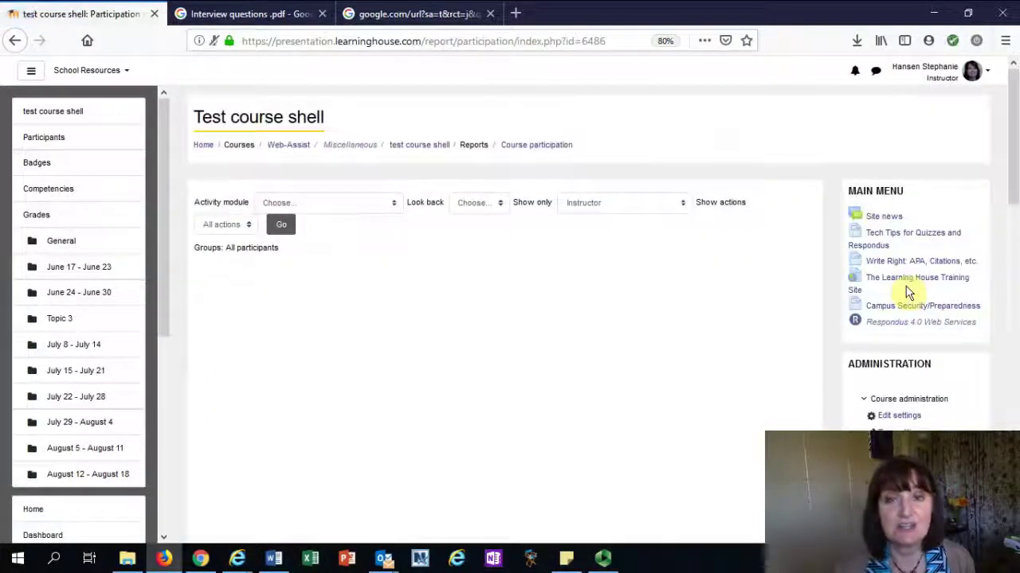
left_click(337, 201)
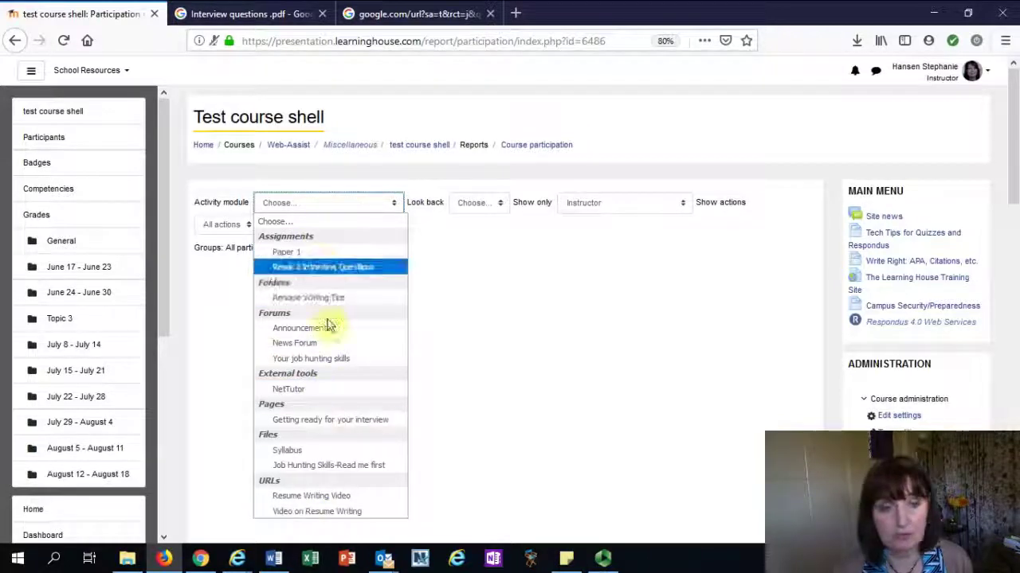
left_click(514, 271)
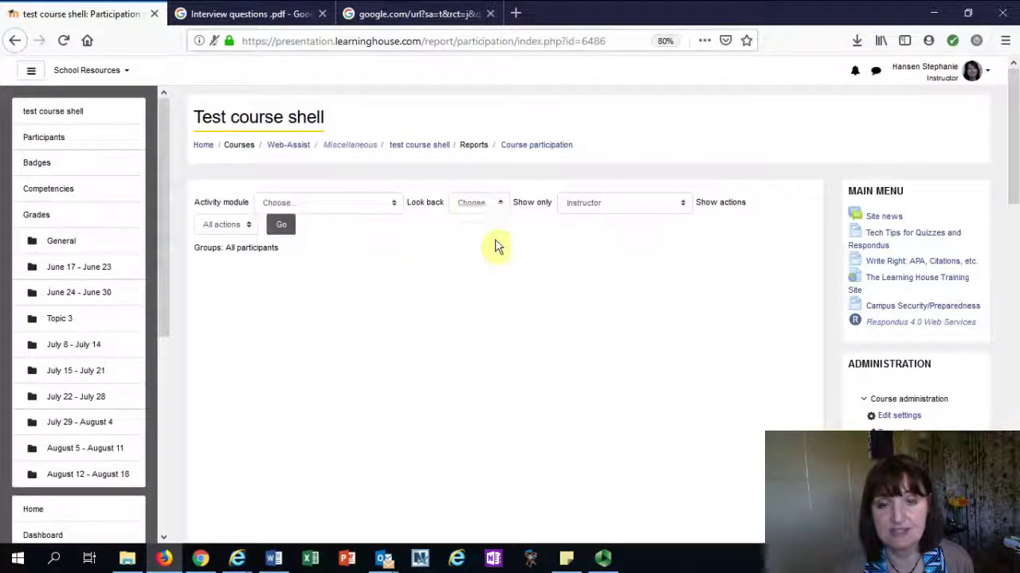
left_click(475, 202)
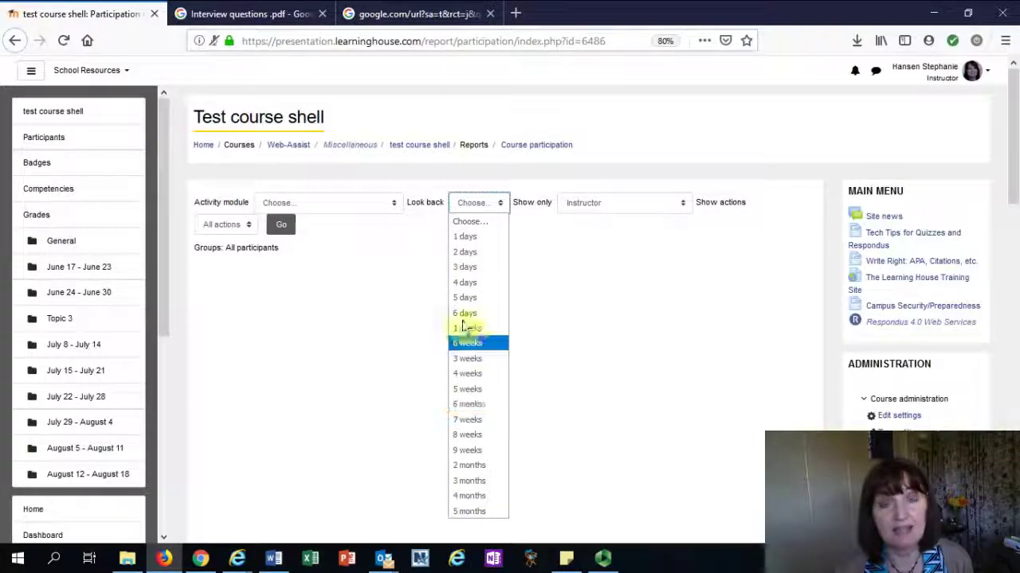
left_click(598, 205)
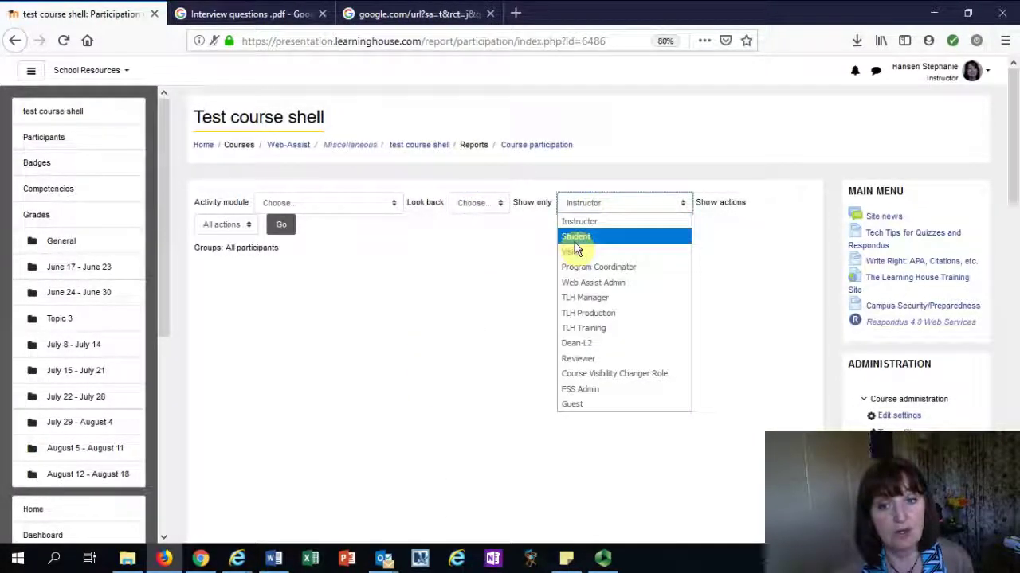
left_click(519, 244)
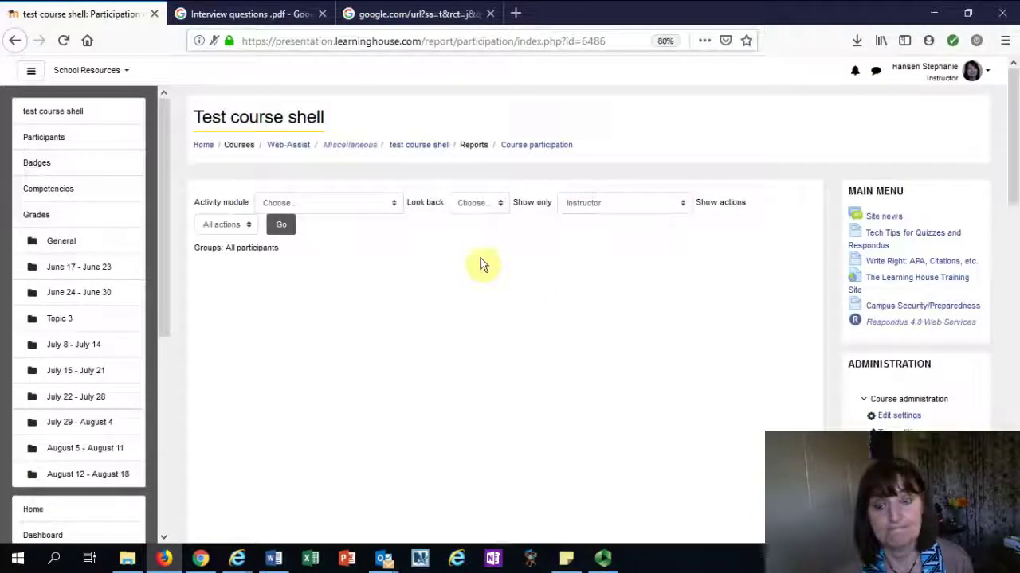
left_click(235, 226)
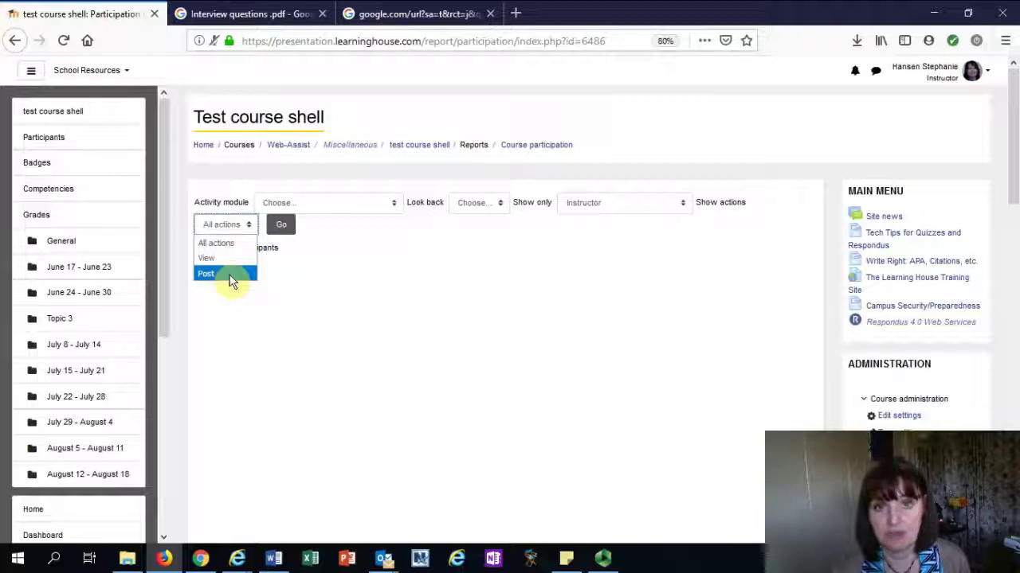
left_click(410, 305)
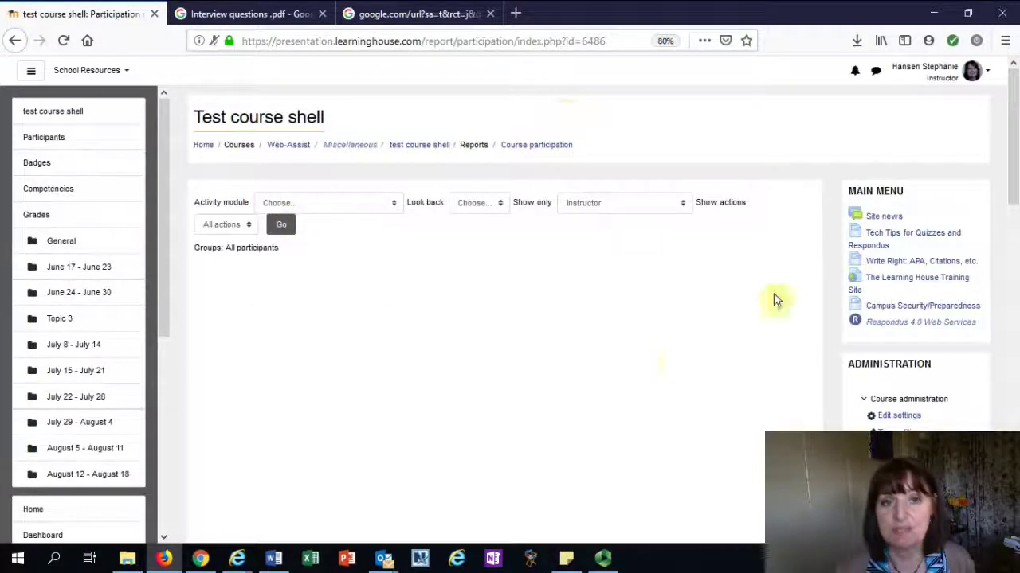
Run the participation report for Paper 1, 3-day look-back, Student role, all actions
left_click(342, 205)
left_click(335, 254)
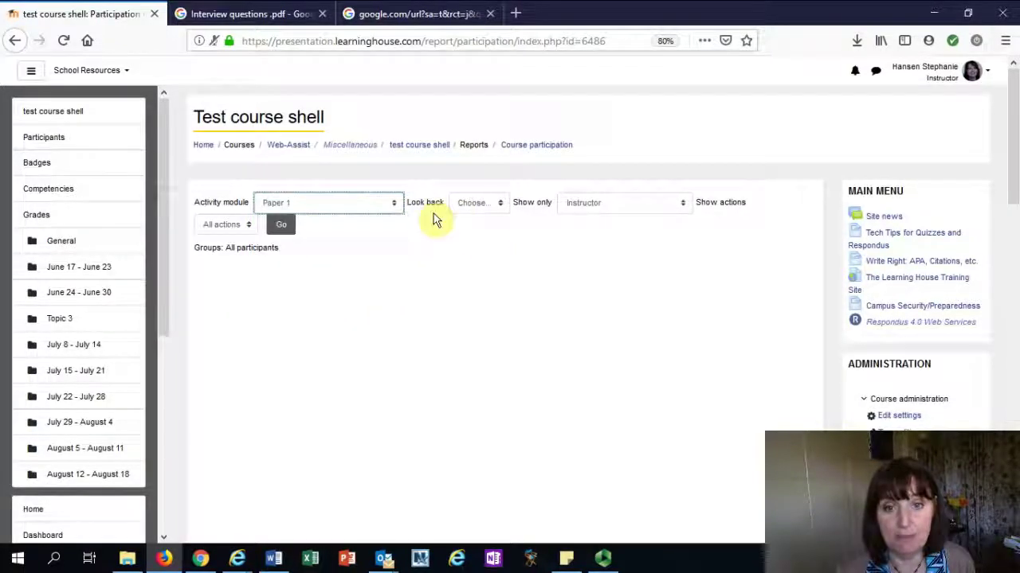
left_click(468, 203)
left_click(467, 266)
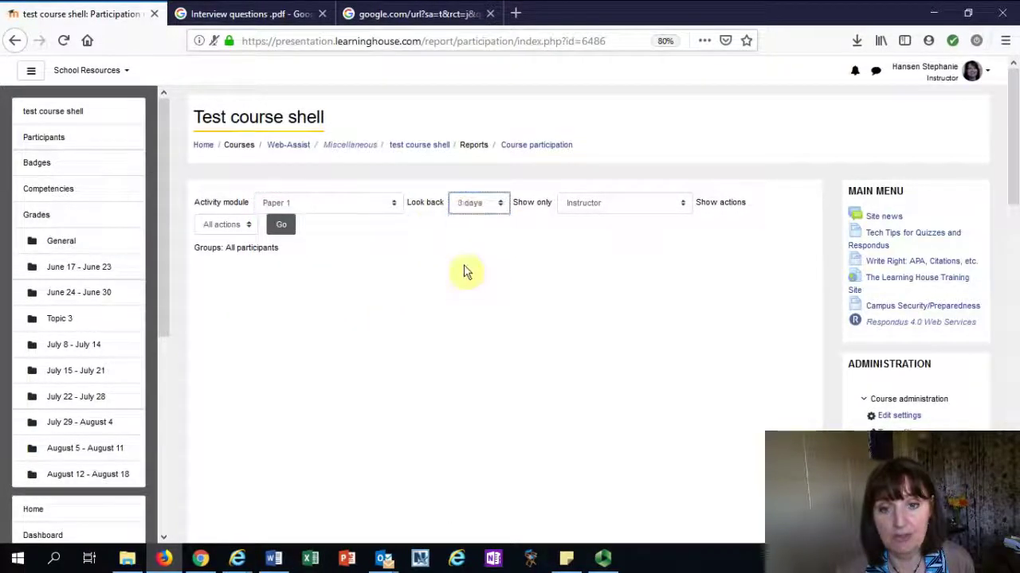
left_click(572, 204)
left_click(575, 236)
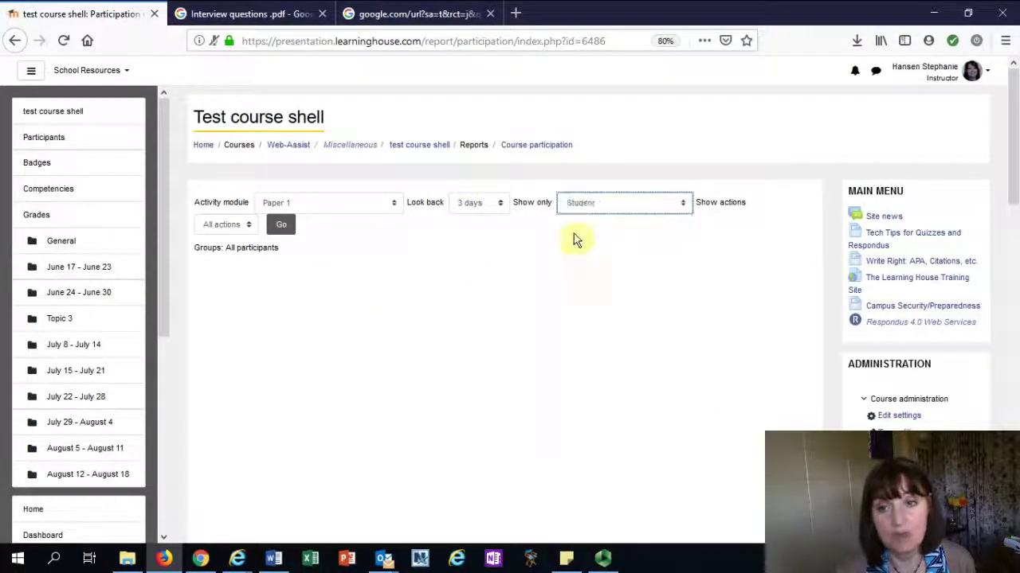
left_click(234, 225)
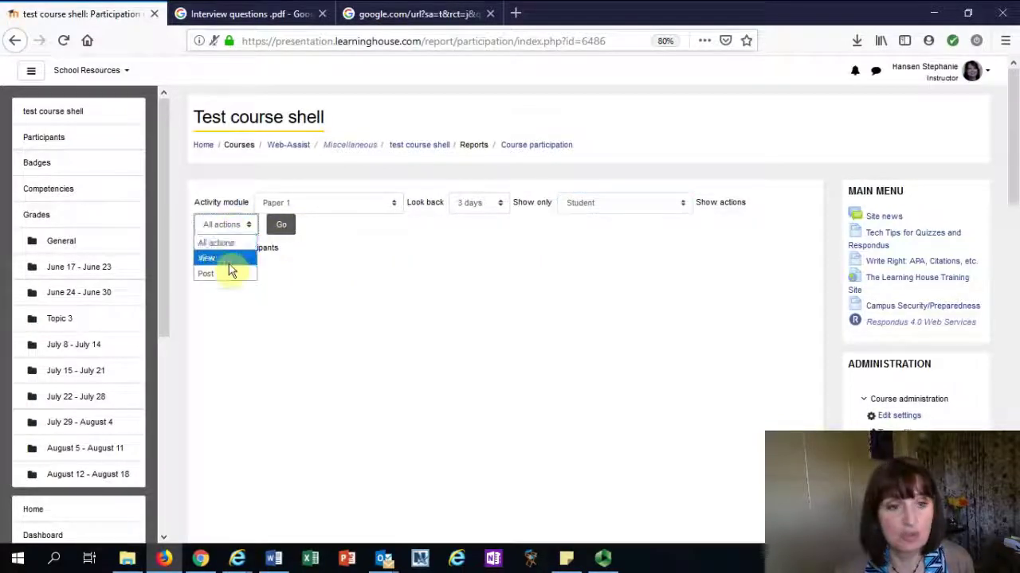
left_click(227, 244)
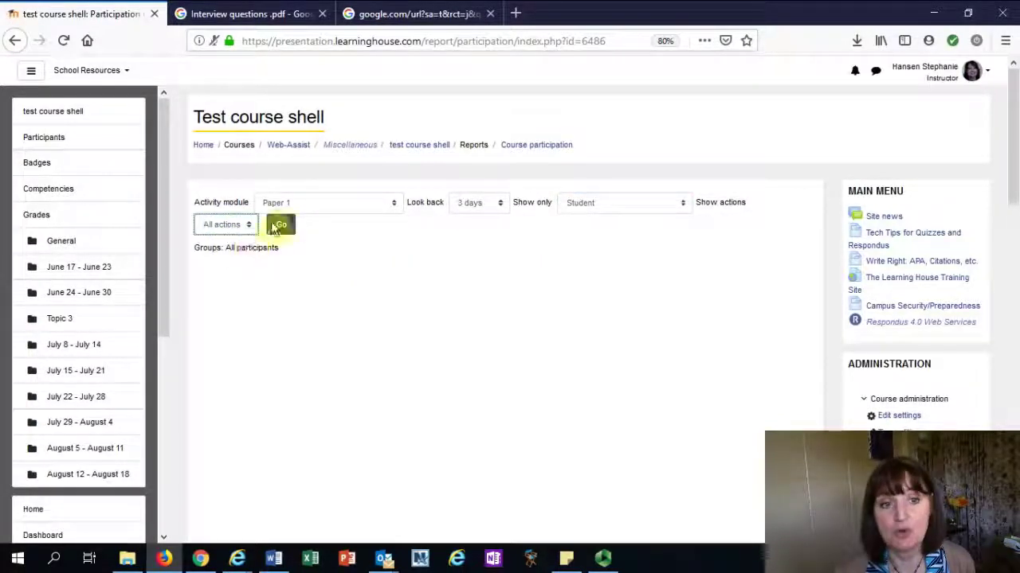
left_click(281, 225)
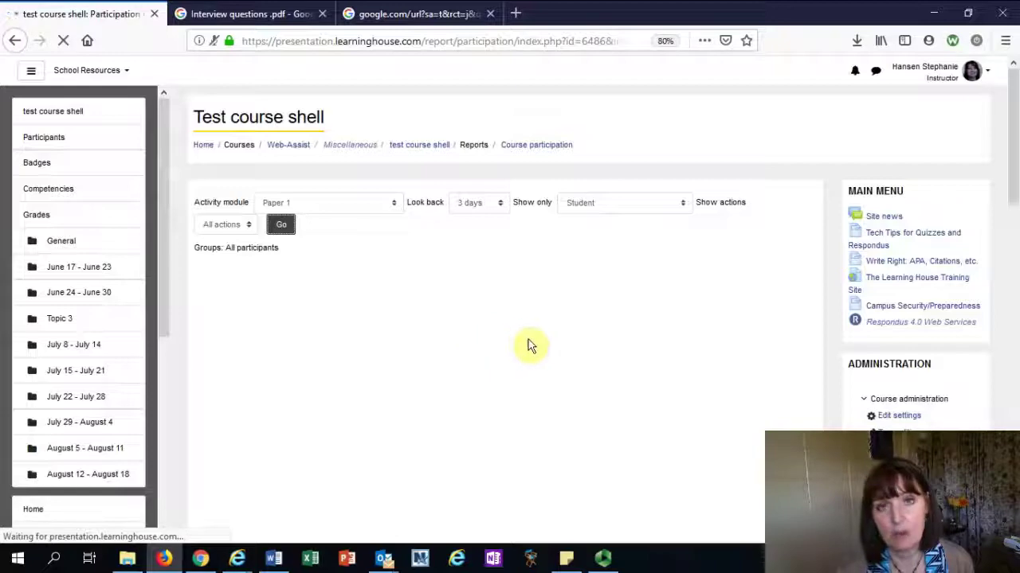
Tick the third of the 8 listed students and start a message to them via With selected users
scroll(435, 287, "down", 1)
scroll(434, 275, "down", 3)
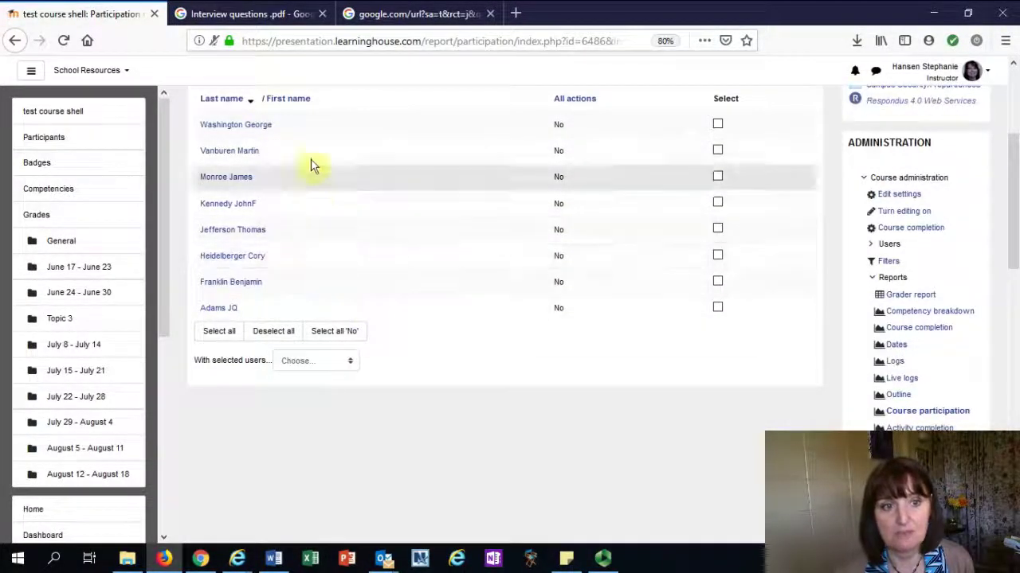
scroll(437, 340, "up", 1)
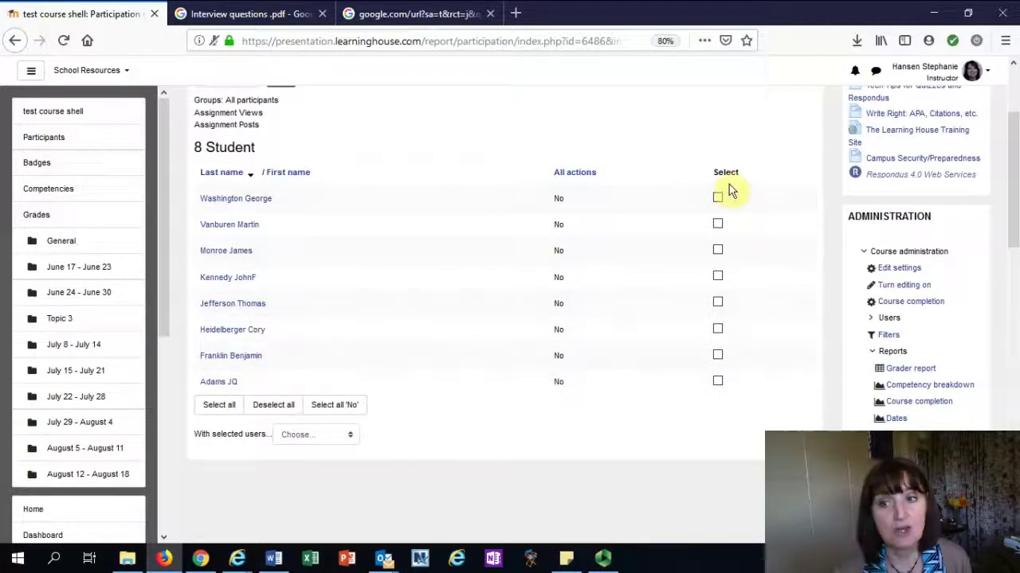
left_click(326, 438)
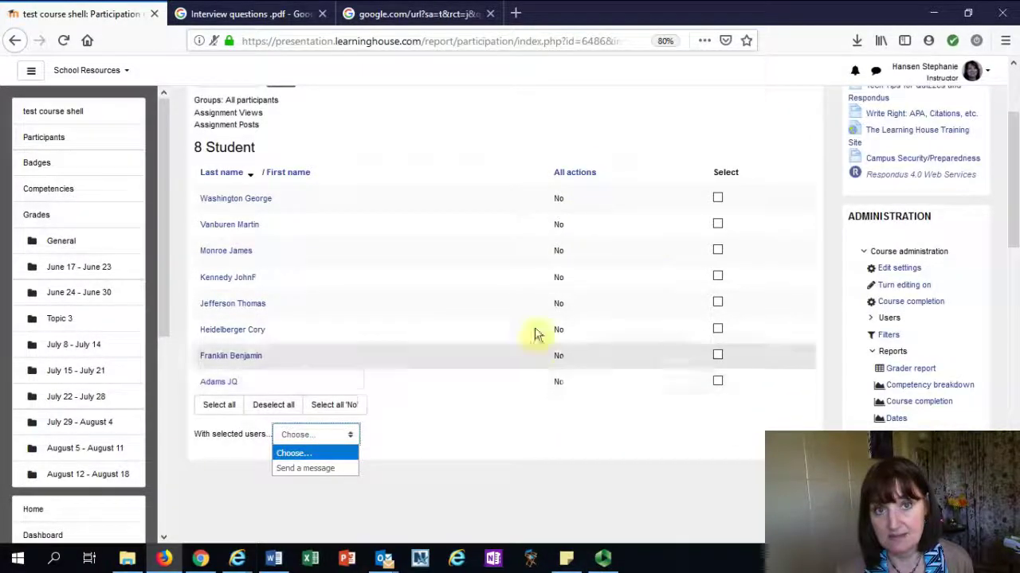
left_click(717, 250)
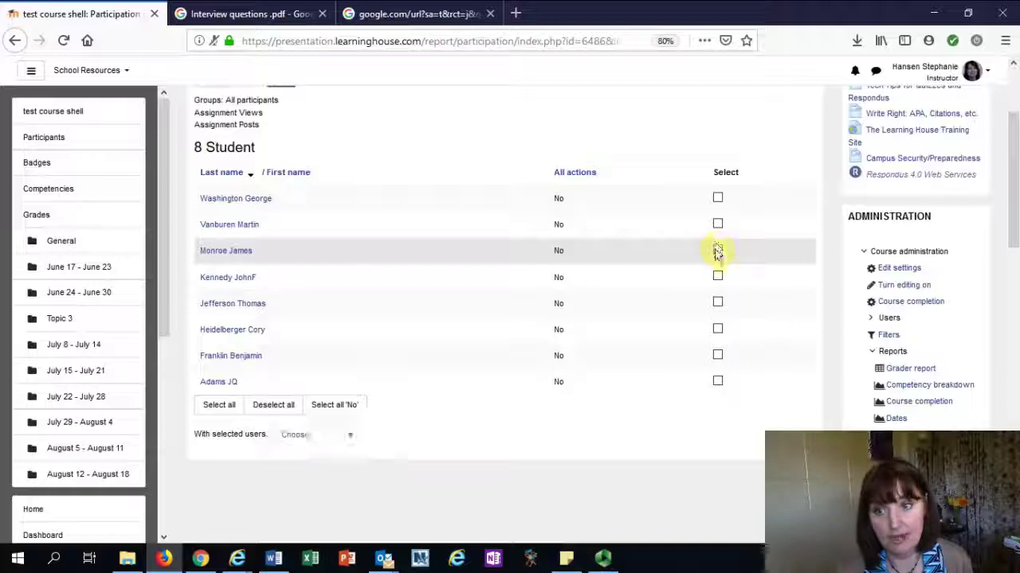
left_click(717, 249)
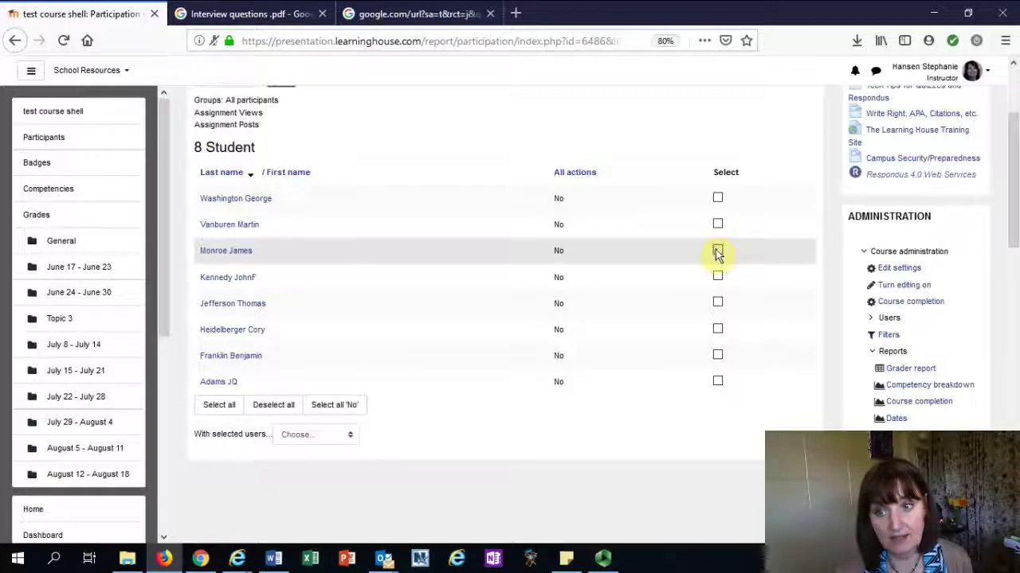
left_click(306, 436)
left_click(305, 469)
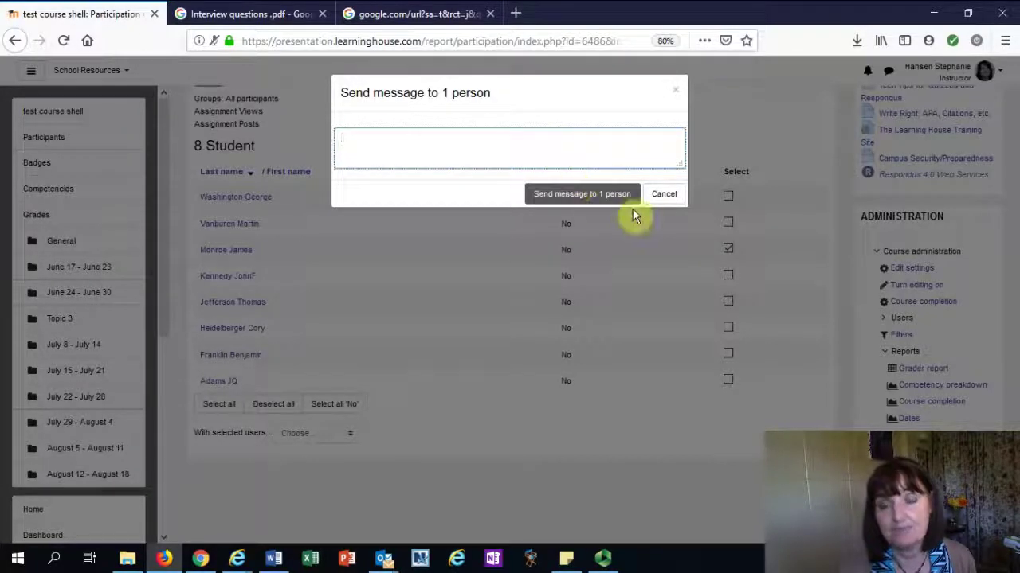
Cancel the message, then select all students and deselect them all again
left_click(664, 195)
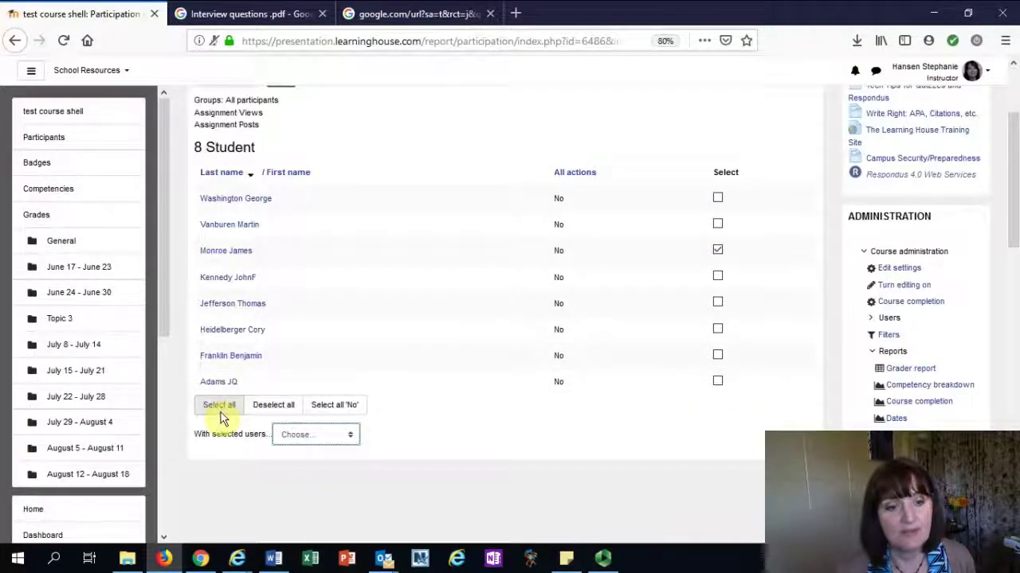
left_click(221, 408)
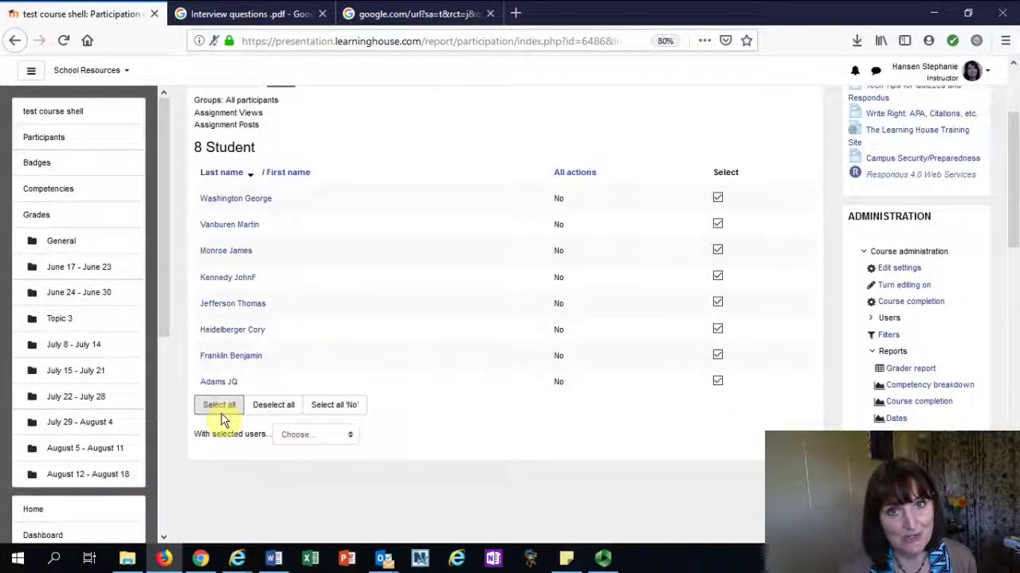
left_click(318, 406)
left_click(269, 410)
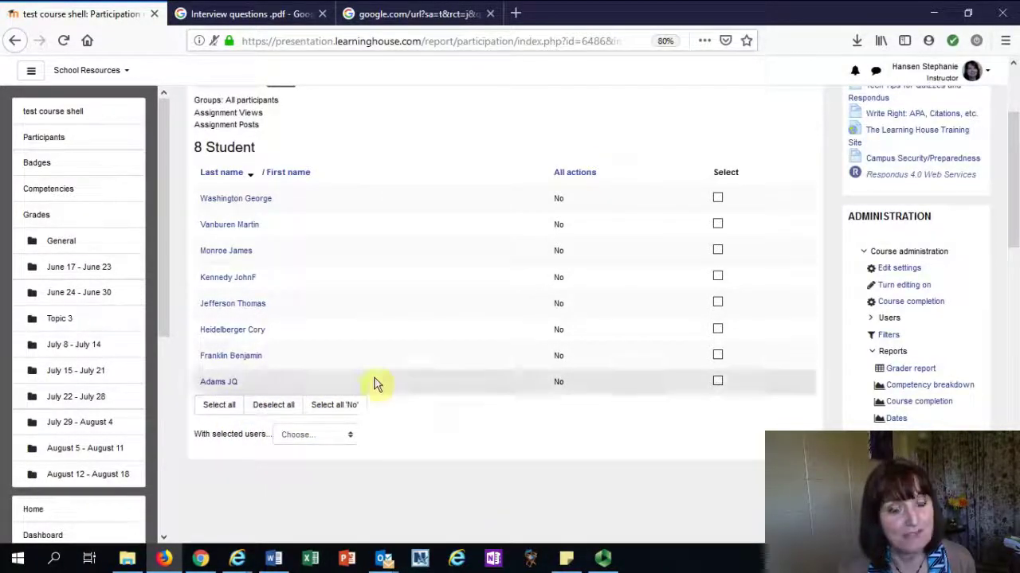
Open the Activity completion report from the Reports menu
scroll(367, 189, "up", 2)
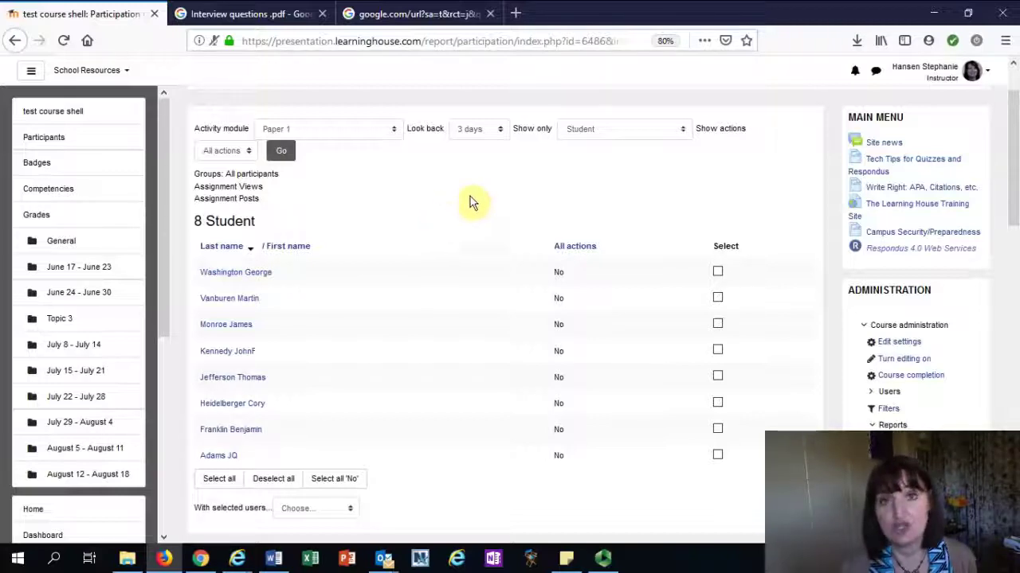
scroll(831, 389, "down", 1)
scroll(830, 388, "down", 3)
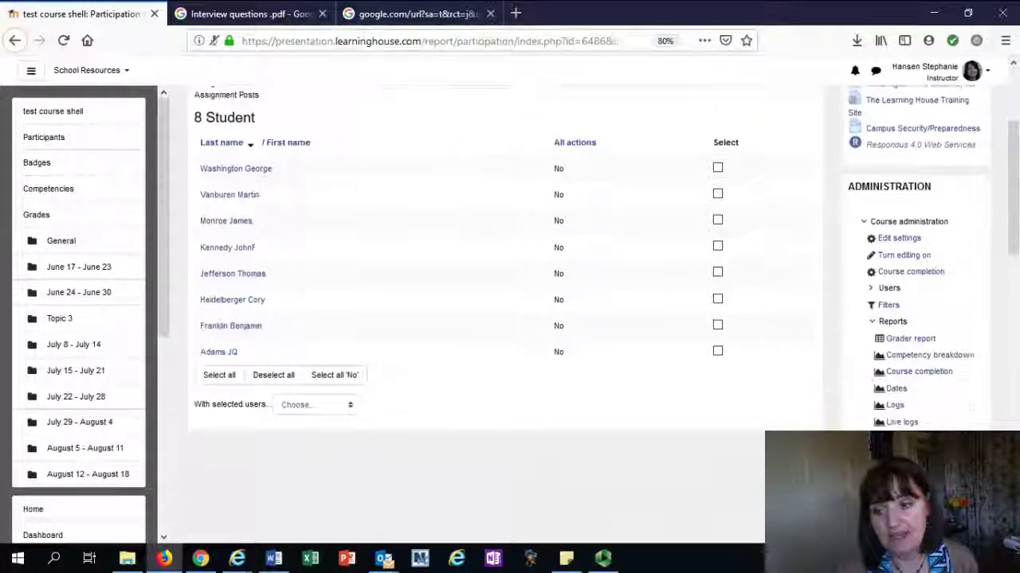
scroll(828, 407, "down", 2)
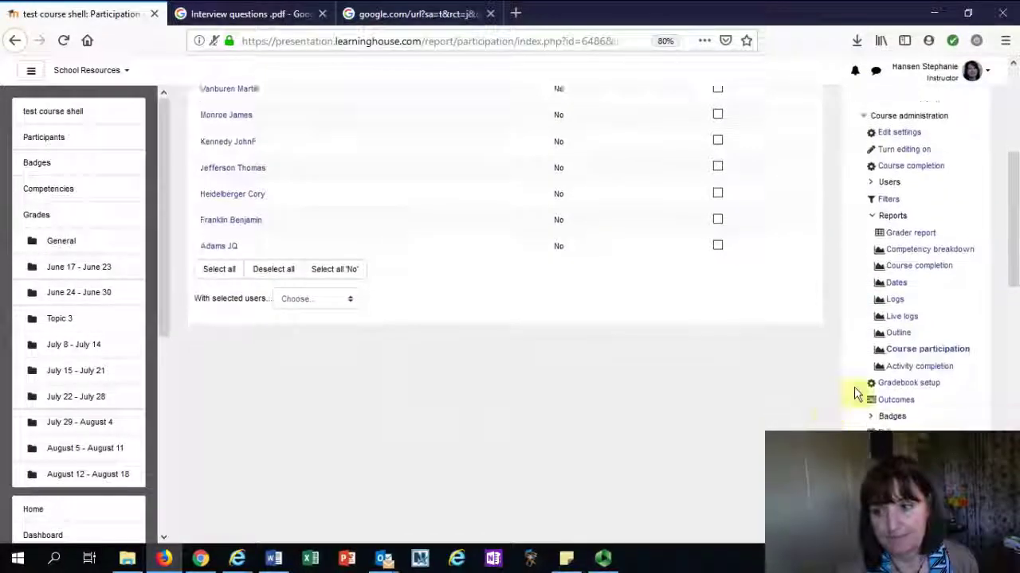
left_click(904, 355)
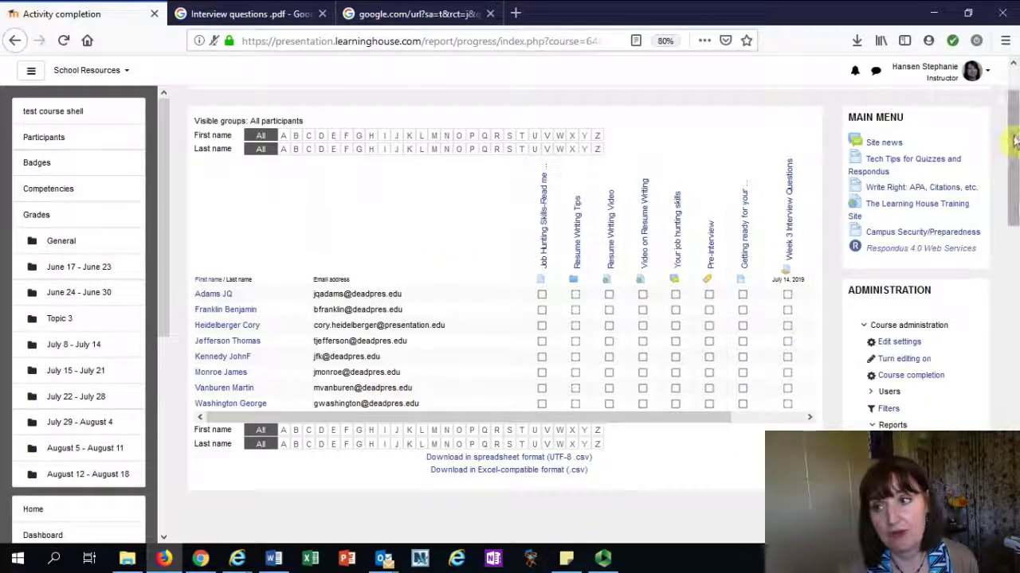
Review the eight students' completion status, then collapse the Reports node in Administration
left_click_drag(1014, 140, 1008, 210)
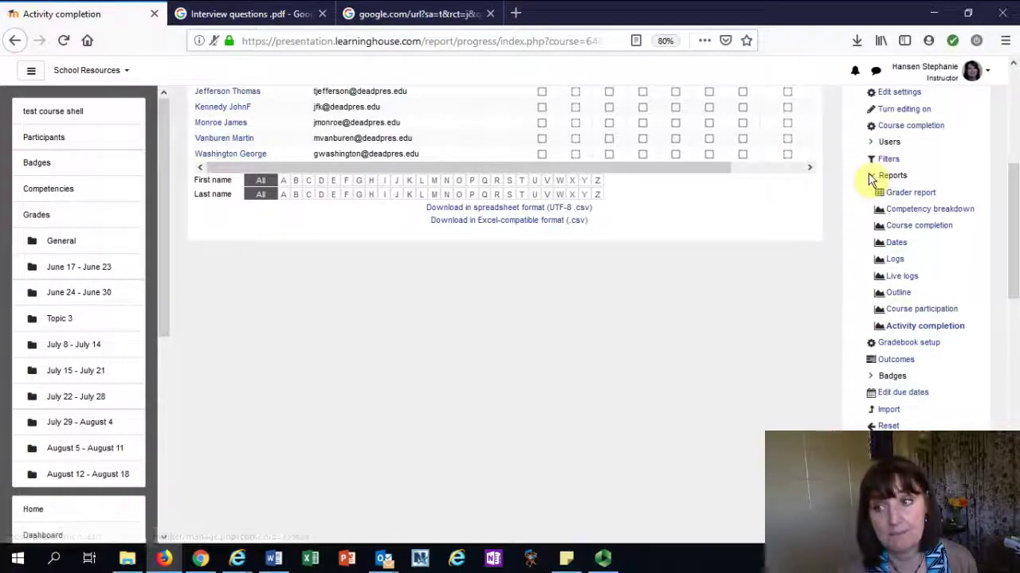
left_click(873, 177)
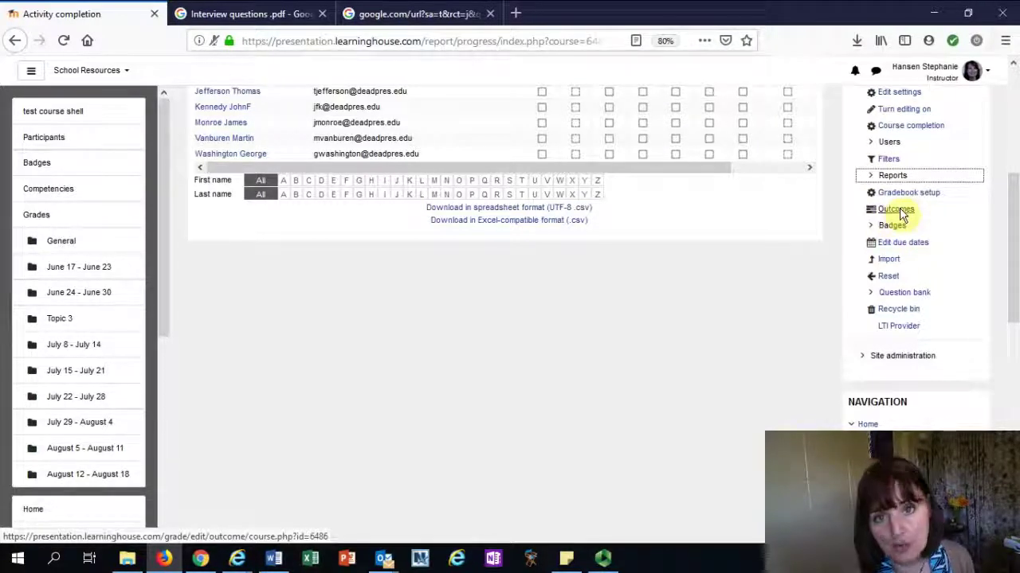
Open the course's Outcomes page under Grades and scroll through it
left_click(902, 216)
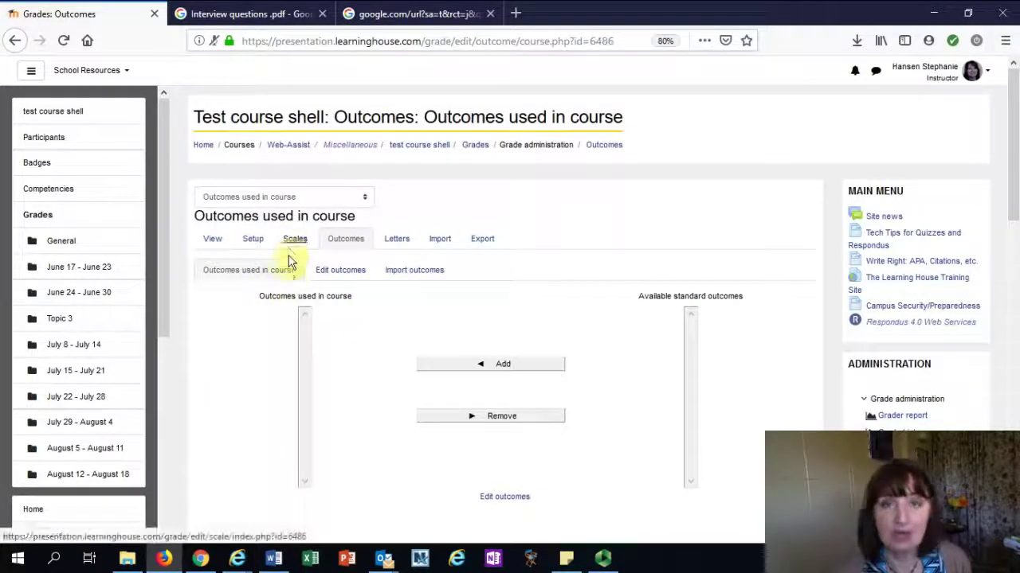
scroll(450, 315, "down", 1)
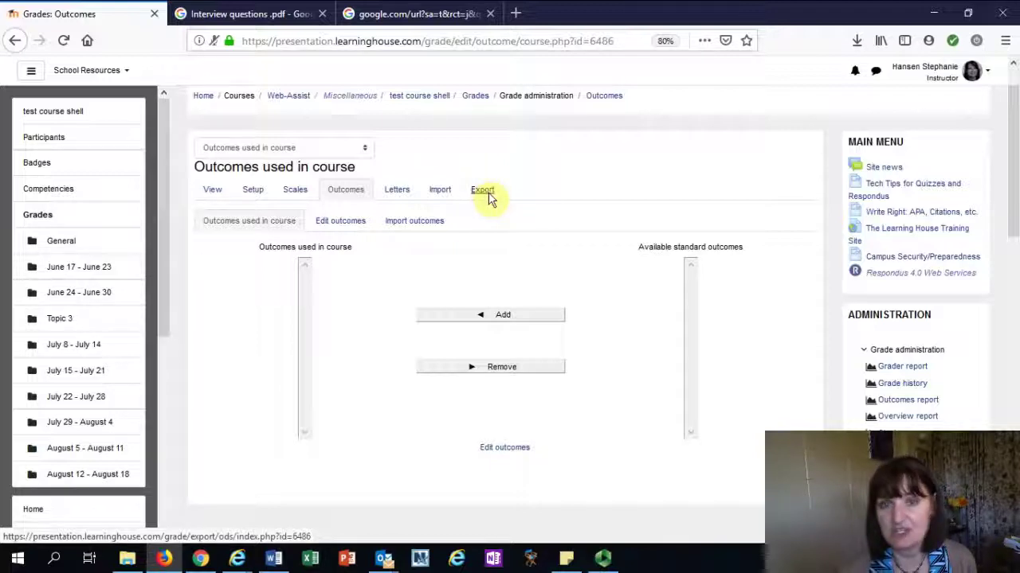
scroll(607, 295, "down", 6)
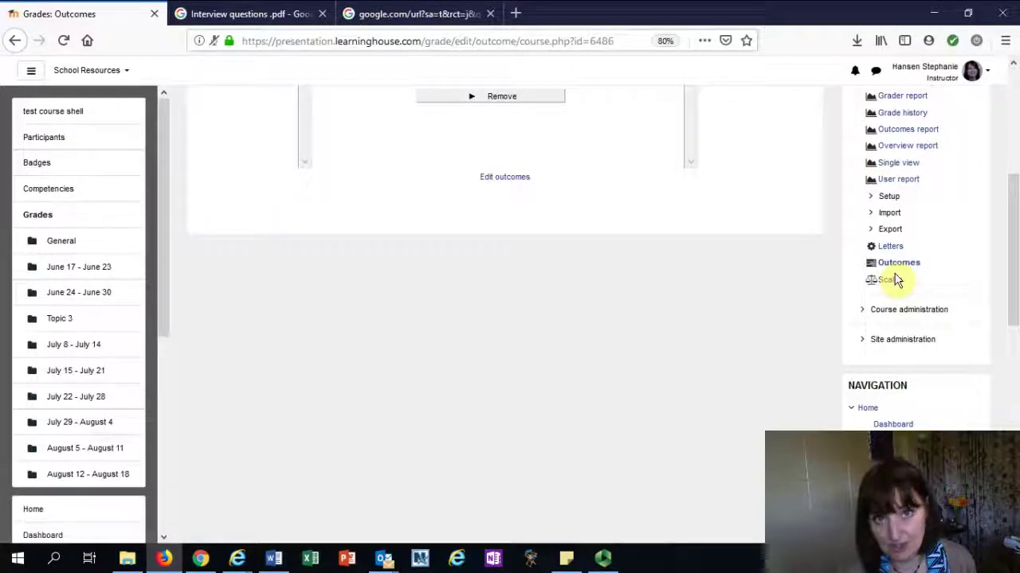
left_click(894, 269)
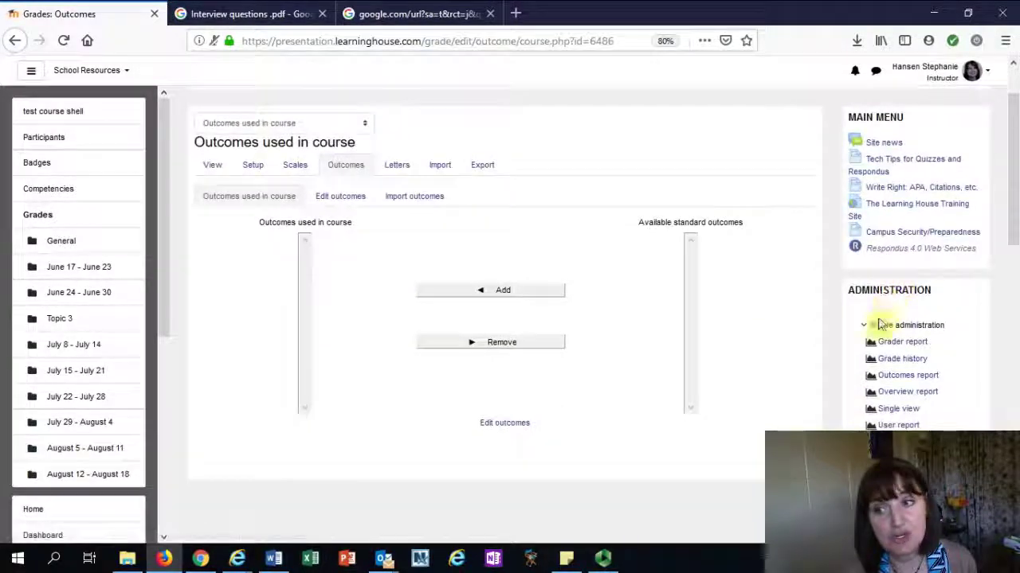
scroll(879, 373, "down", 5)
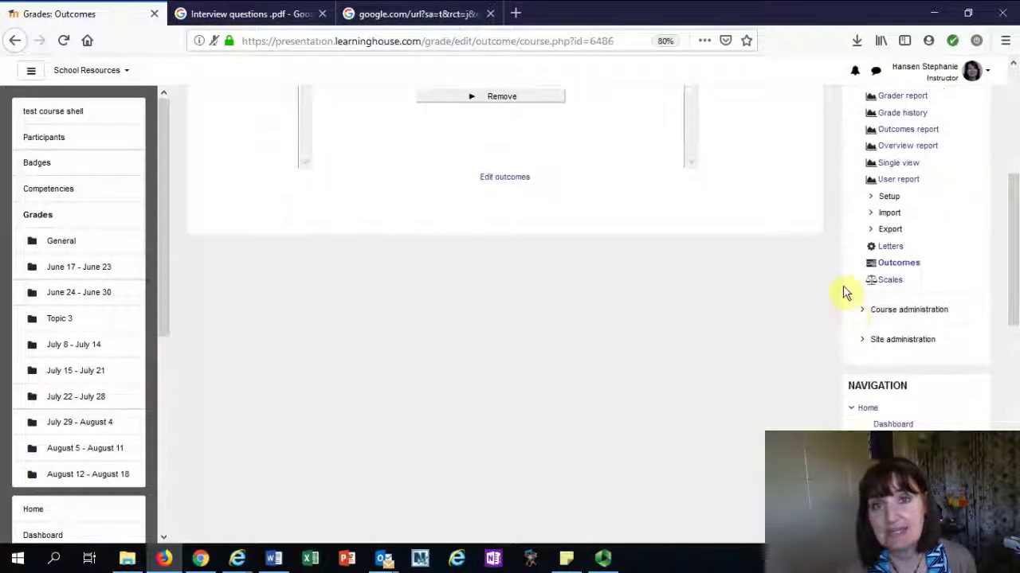
Expand Course administration and its Badges options for managing and adding badges
left_click(865, 310)
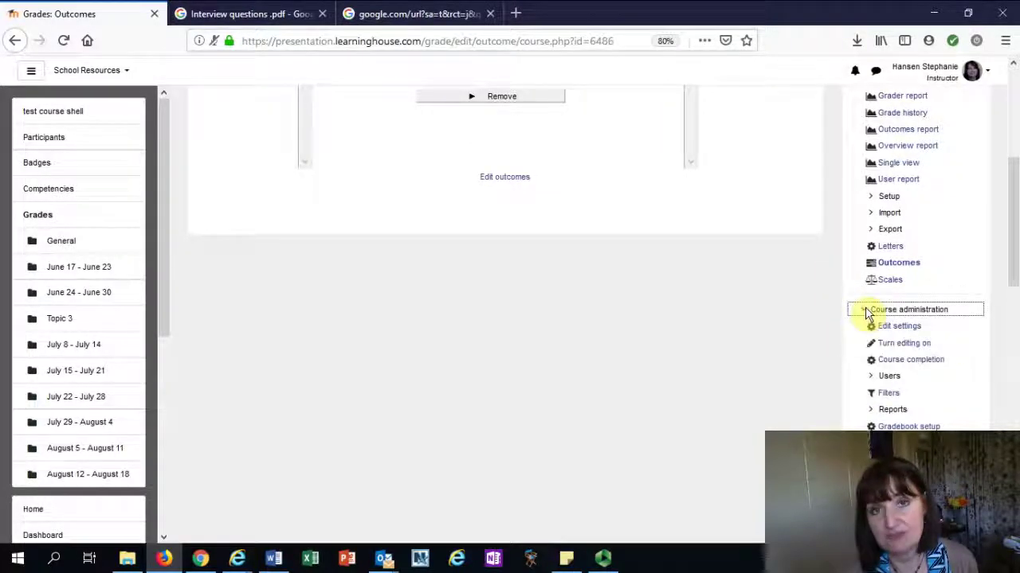
scroll(796, 323, "down", 5)
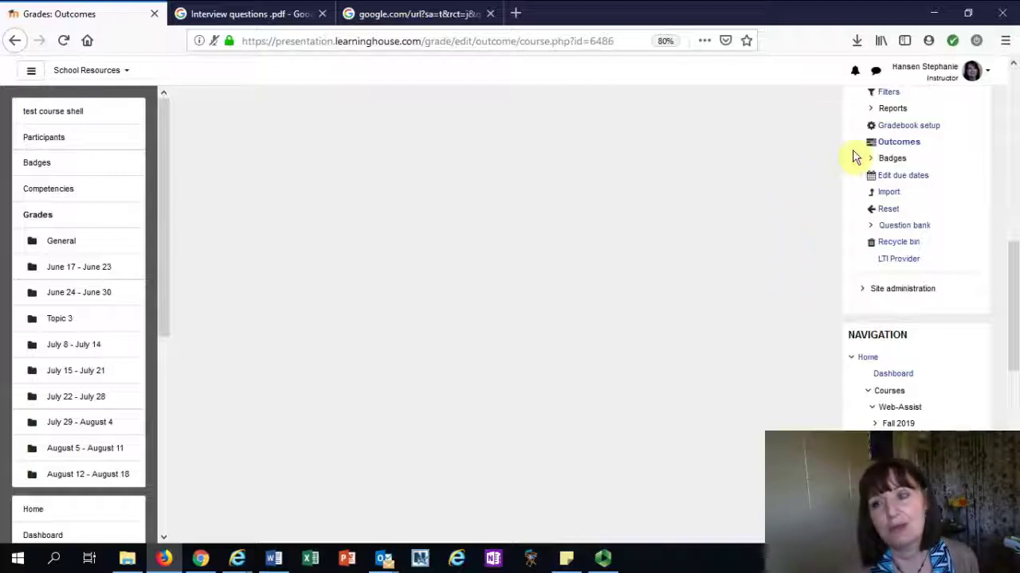
left_click(888, 159)
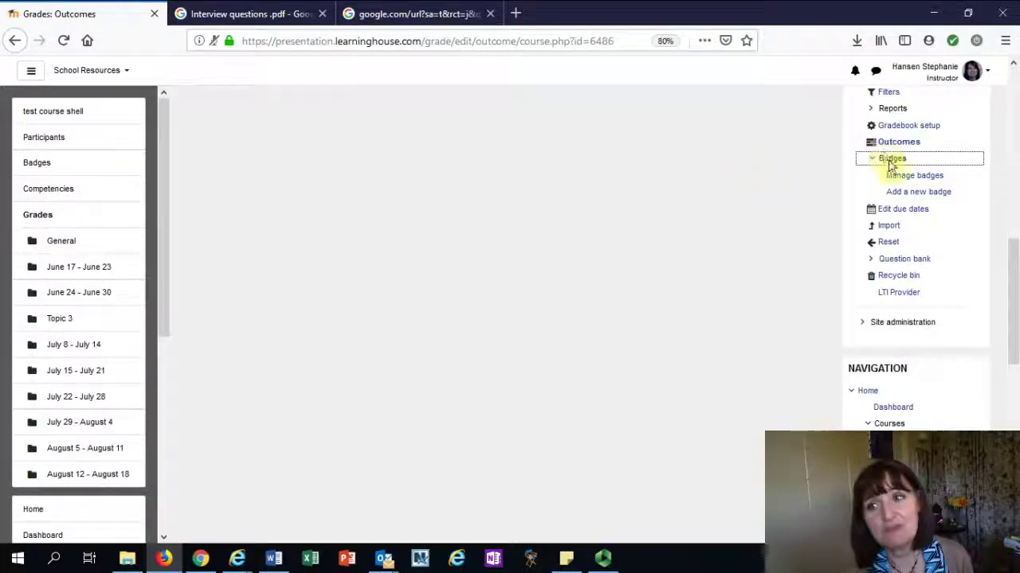
Start a new badge named 'Interviewing skill' and begin typing the description 'skills to earn, when they can earn it'
left_click(897, 194)
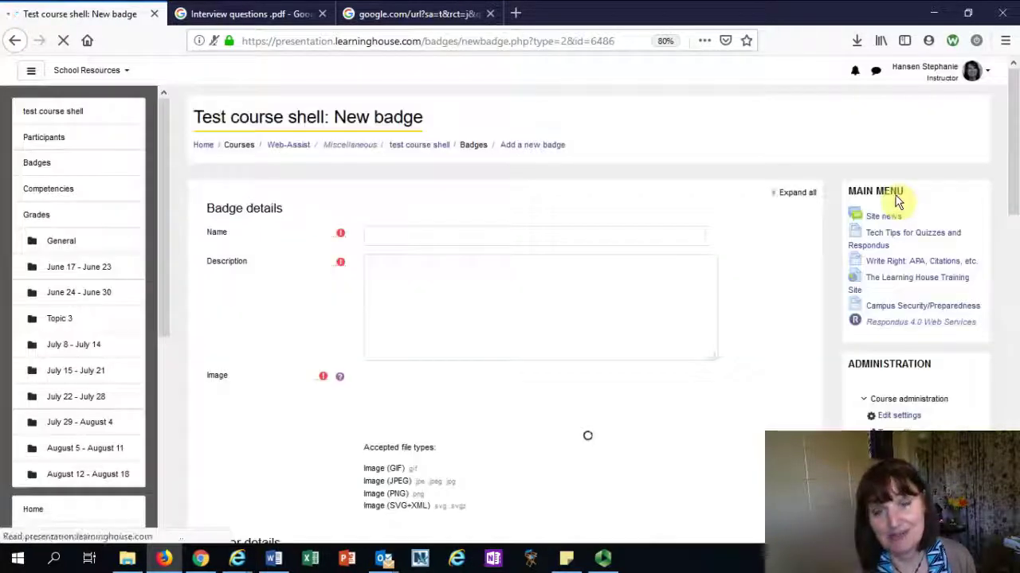
left_click(378, 235)
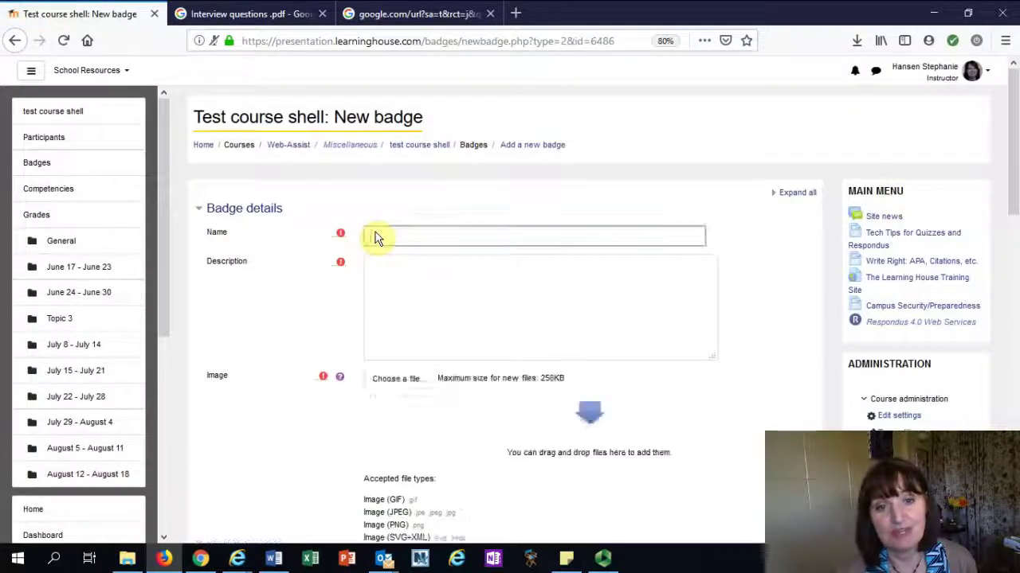
left_click(395, 304)
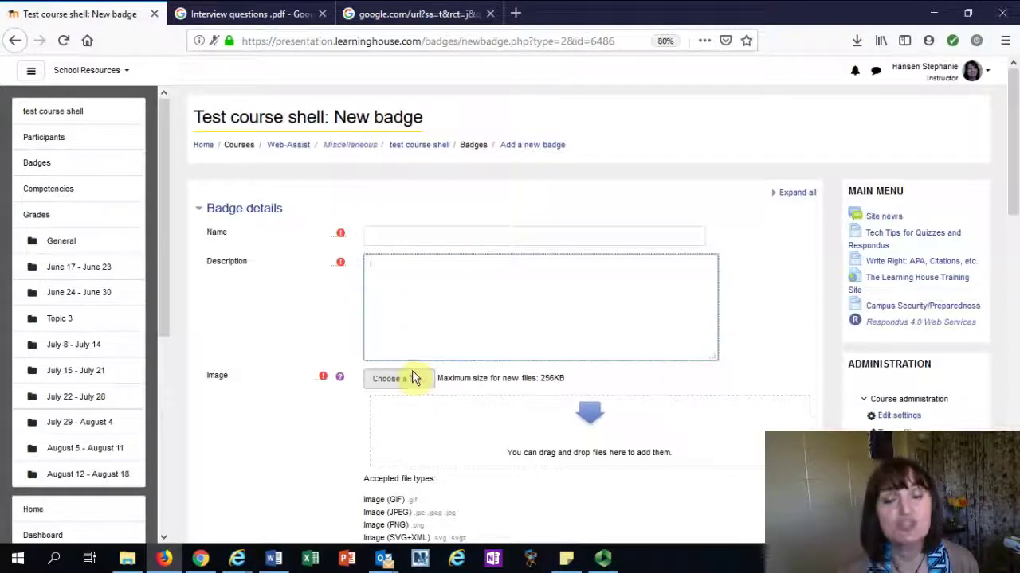
left_click(387, 237)
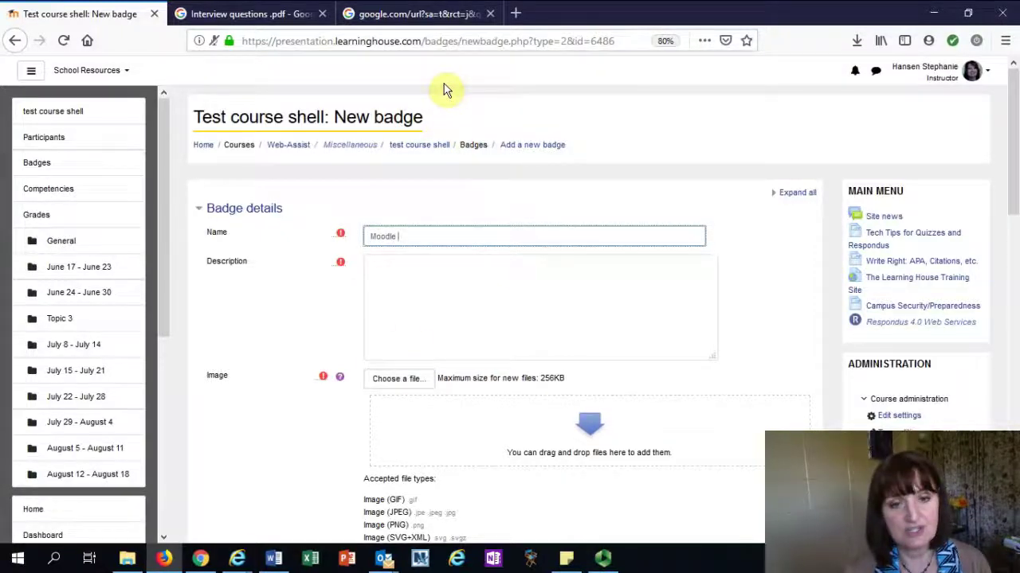
key("BackSpace")
key("BackSpace")
key("BackSpace")
key("BackSpace")
key("BackSpace")
key("BackSpace")
key("BackSpace")
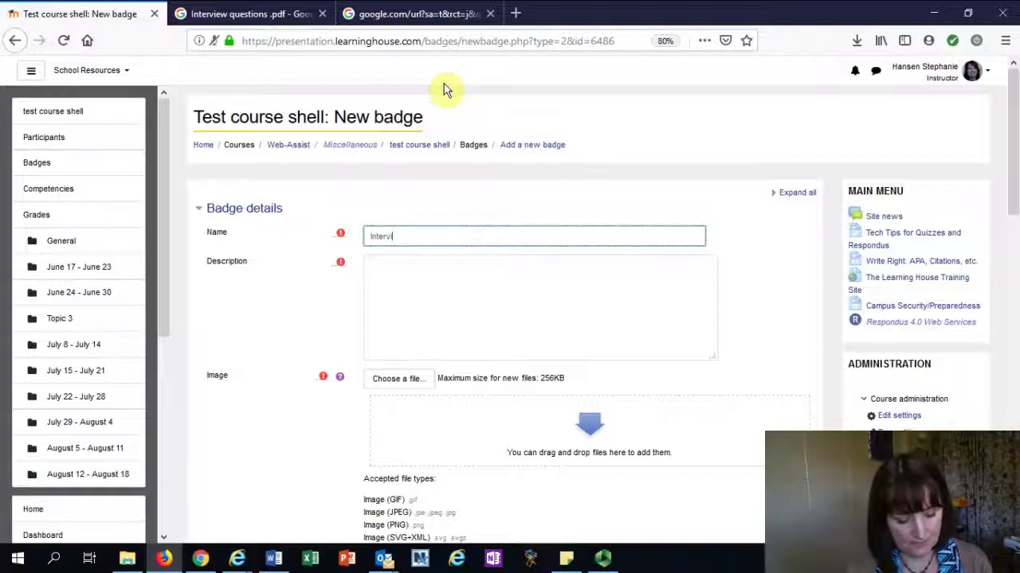
type("Interviewing si")
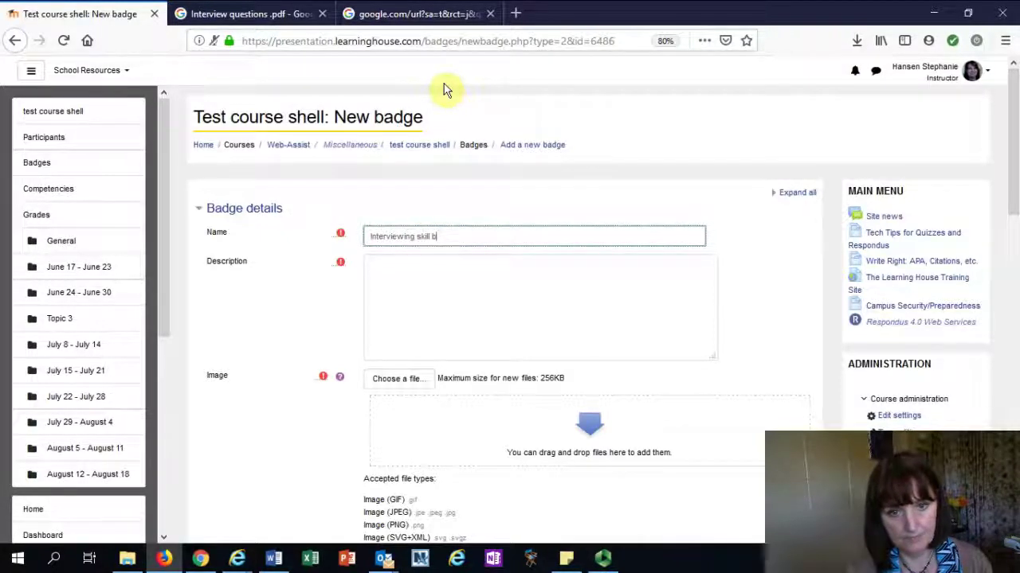
key("BackSpace")
key("BackSpace")
key("Tab")
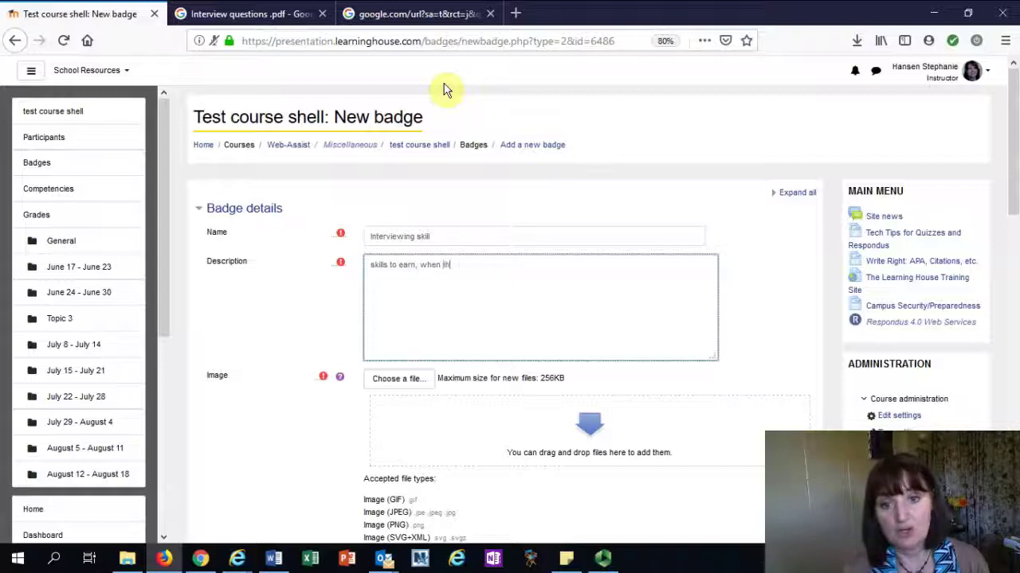
type("n, e")
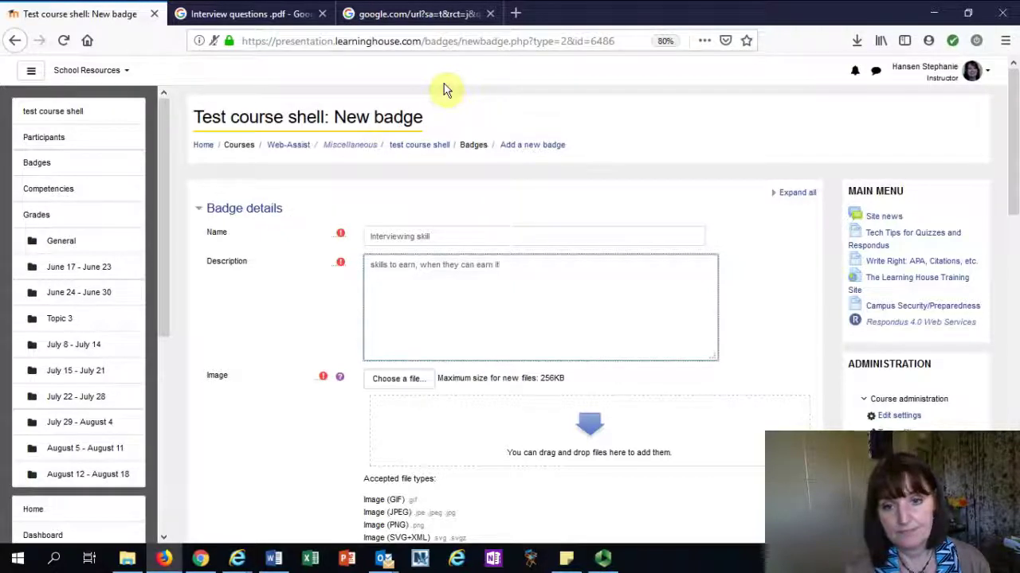
Upload interview-1018333_640.png from Downloads as the badge image
left_click(394, 382)
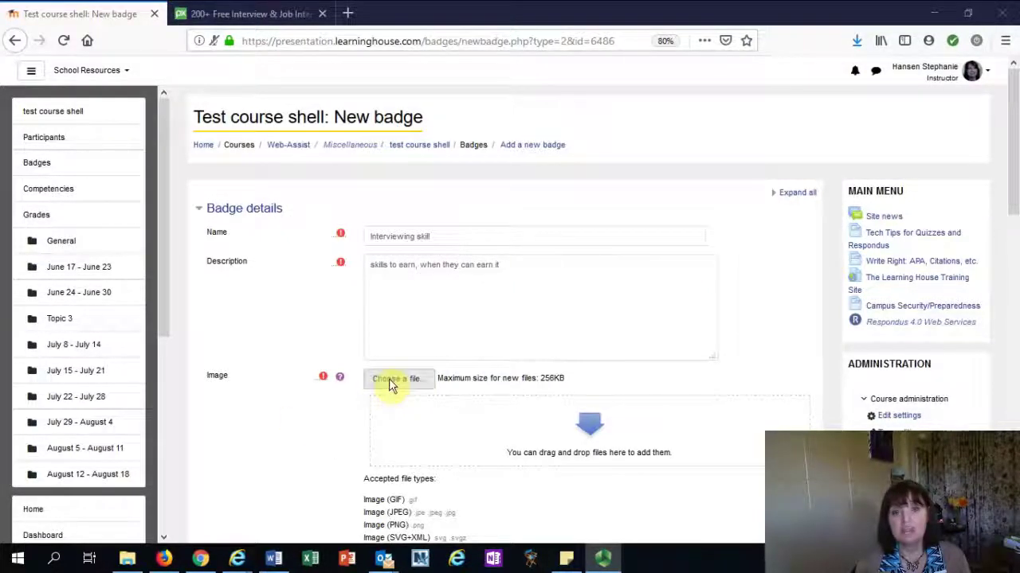
mouse_move(203, 562)
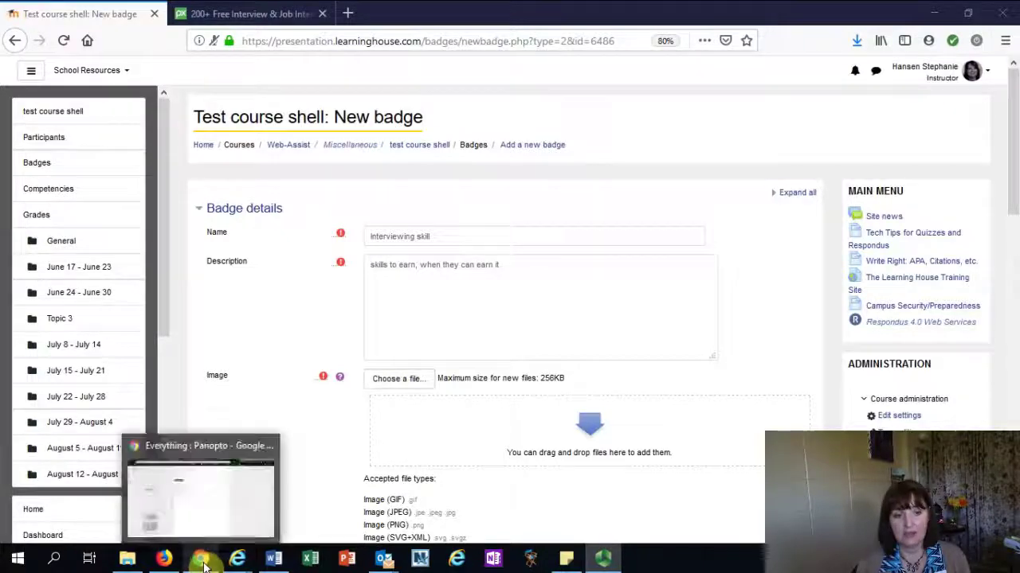
left_click(164, 562)
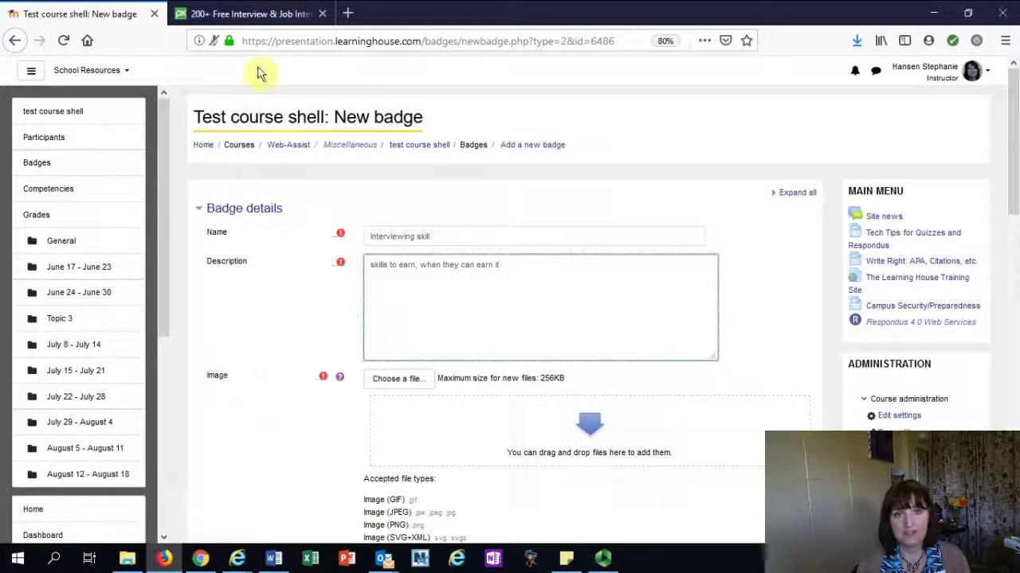
left_click(253, 14)
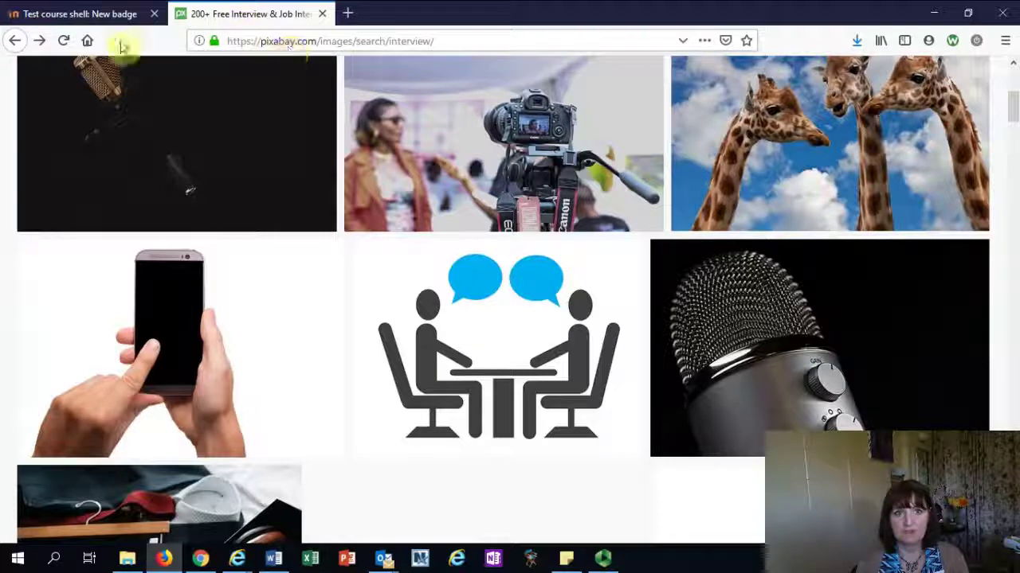
left_click(76, 14)
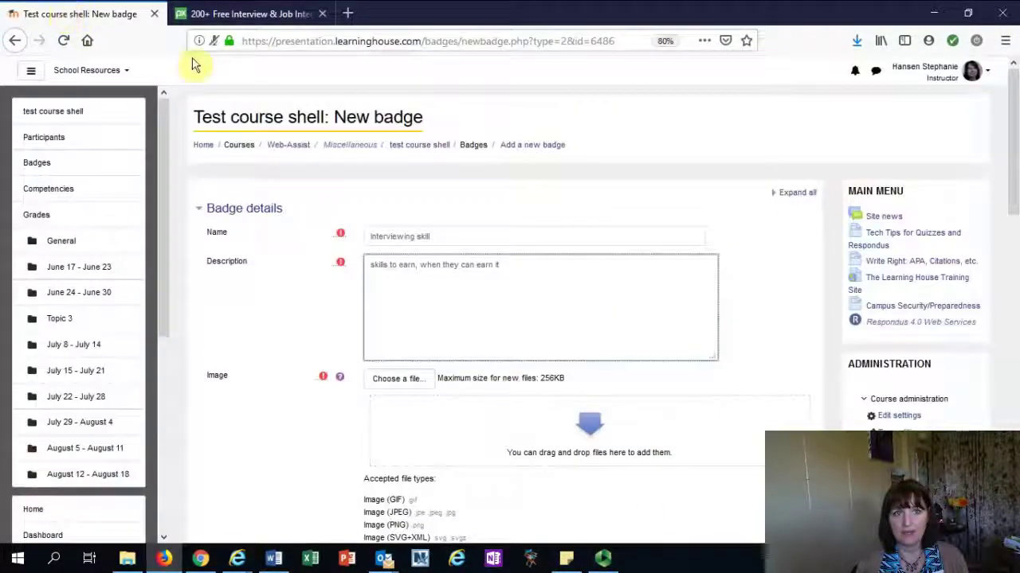
left_click(384, 381)
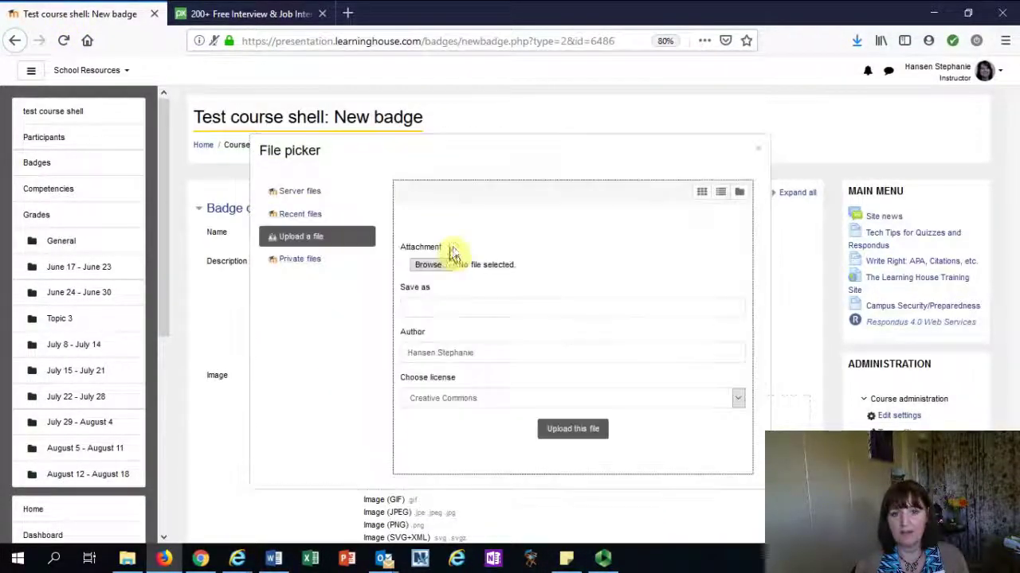
left_click(430, 267)
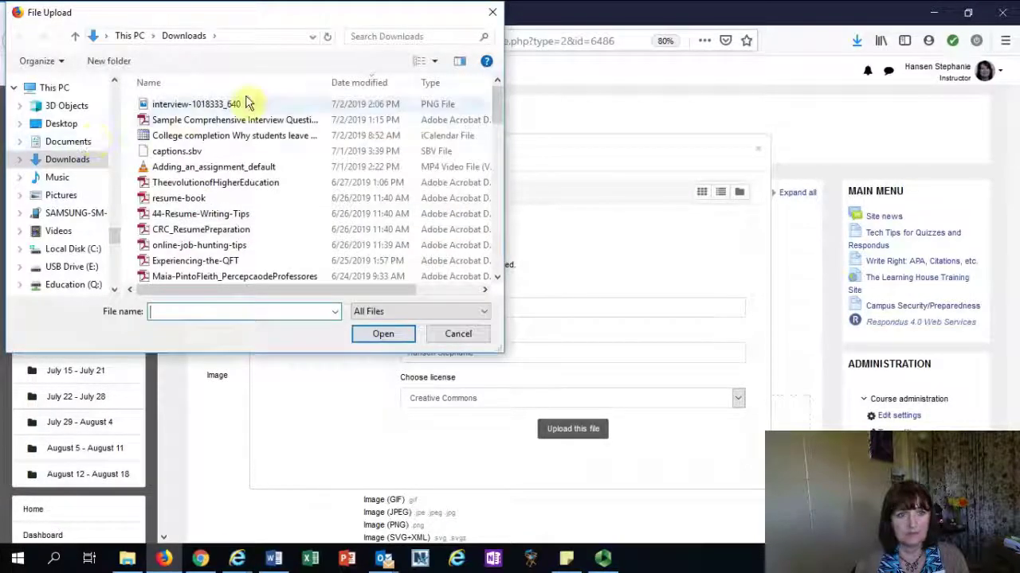
double_click(205, 104)
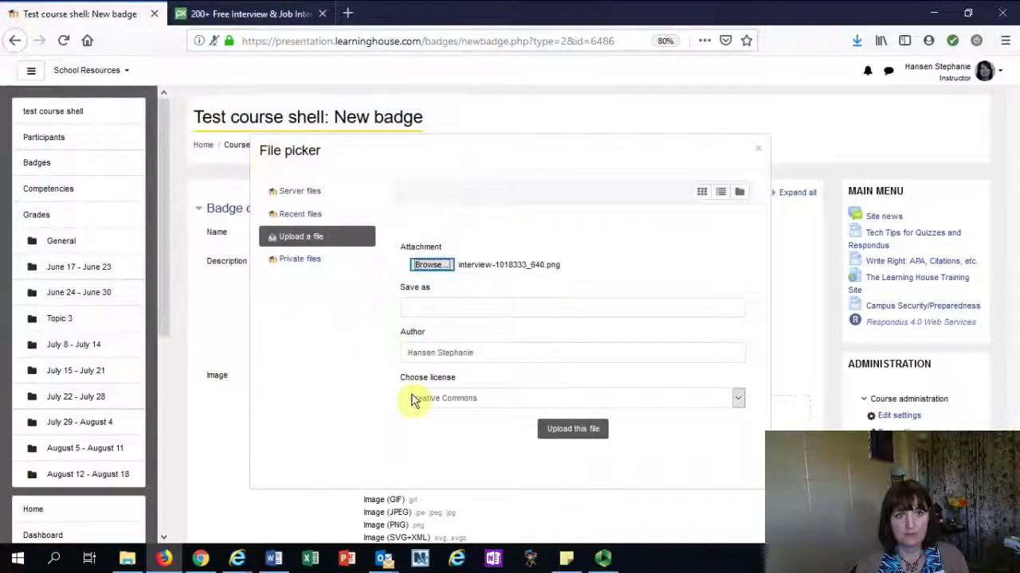
left_click(568, 434)
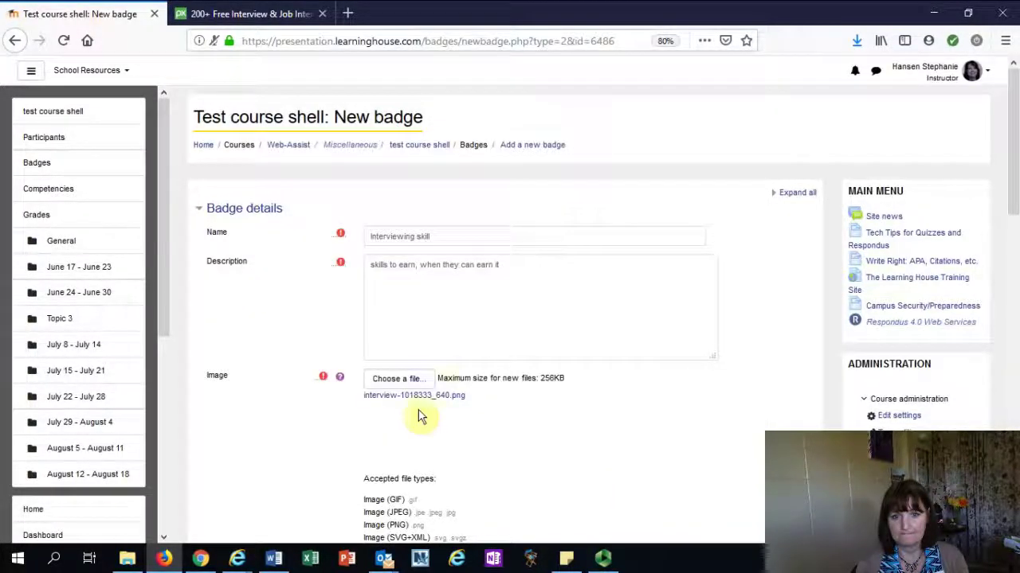
Replace the issuer name and contact e-mail with the instructor's own details
scroll(293, 454, "down", 3)
scroll(294, 453, "down", 2)
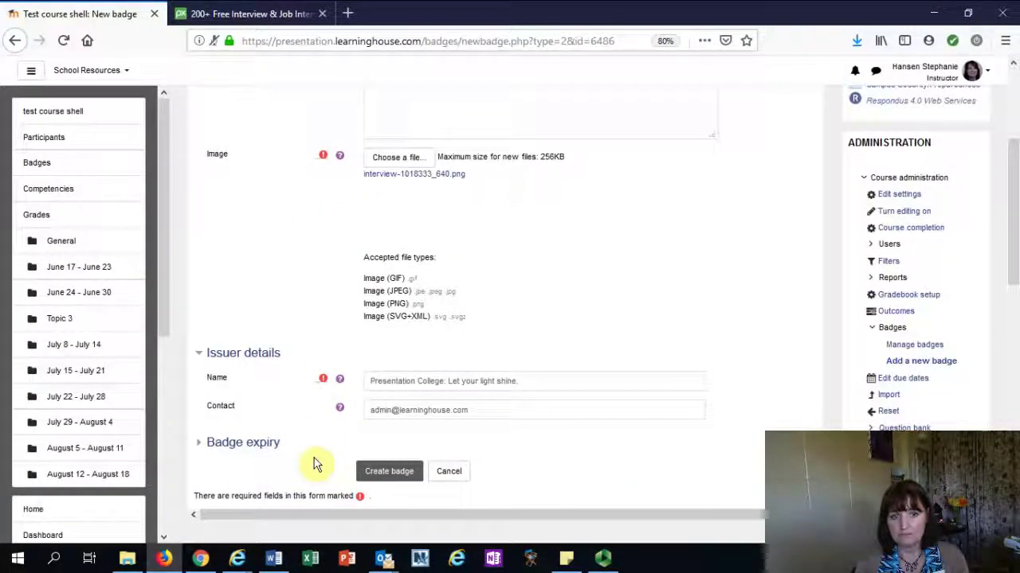
left_click_drag(547, 382, 330, 375)
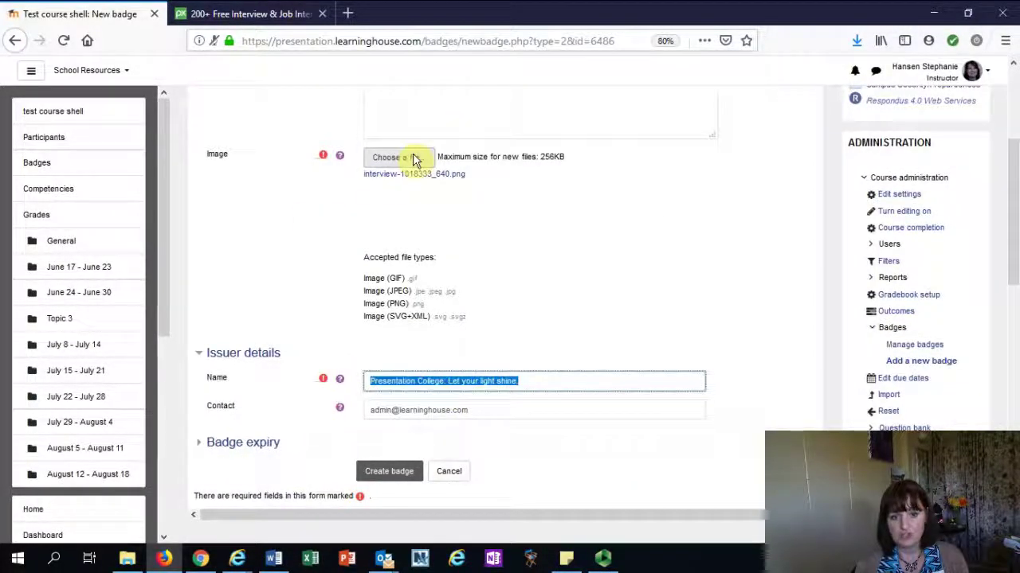
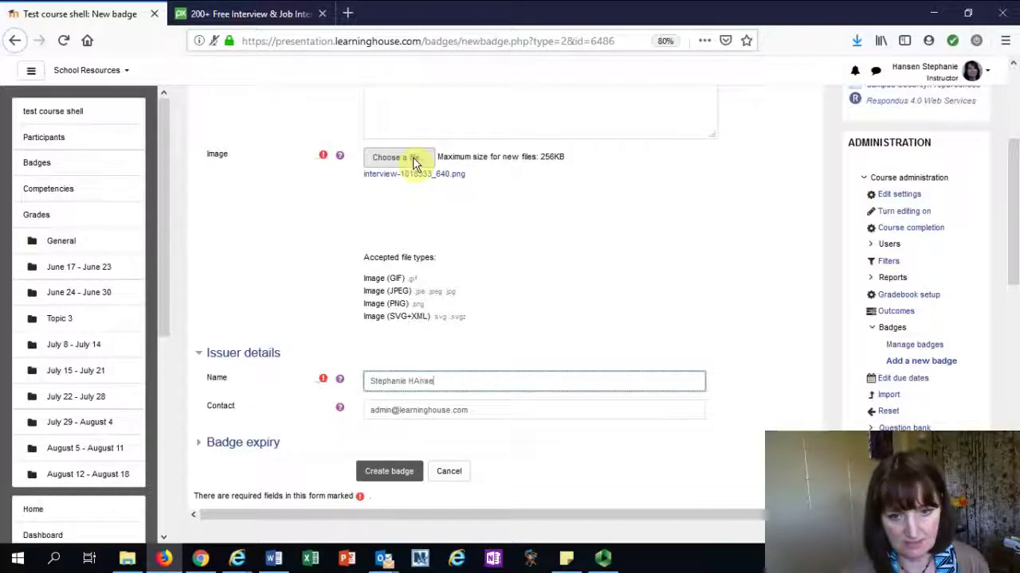
key("Tab")
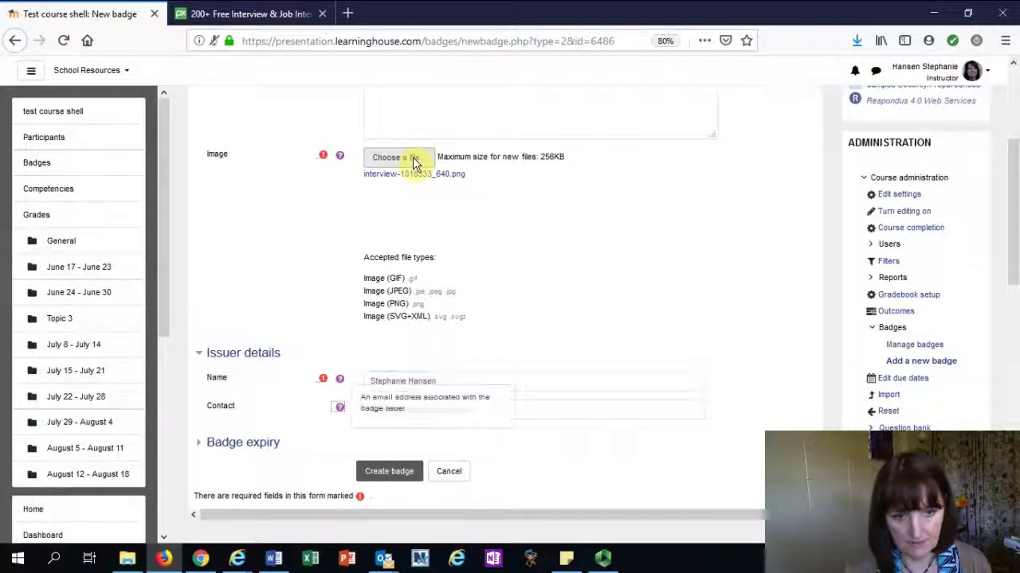
key("Tab")
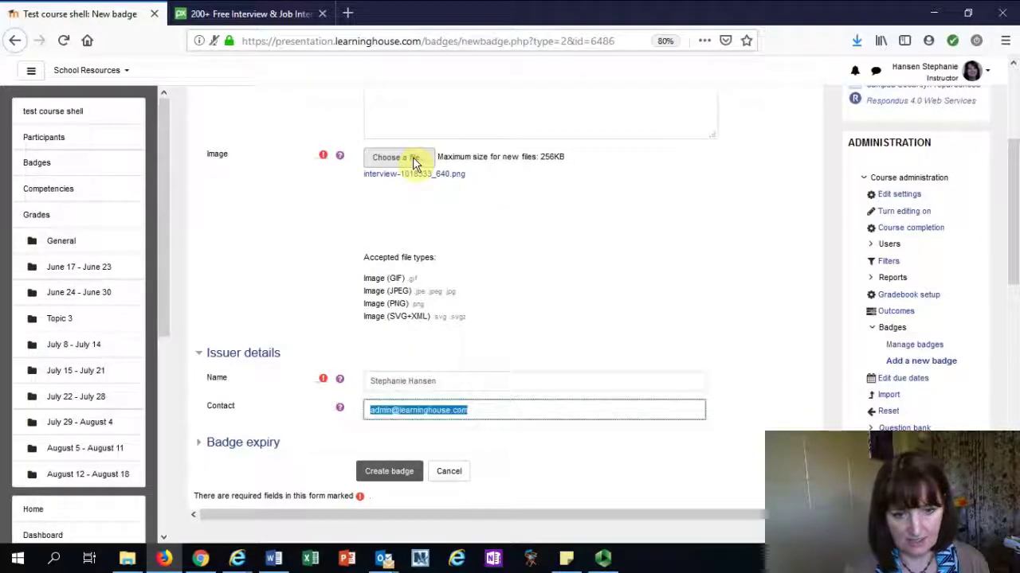
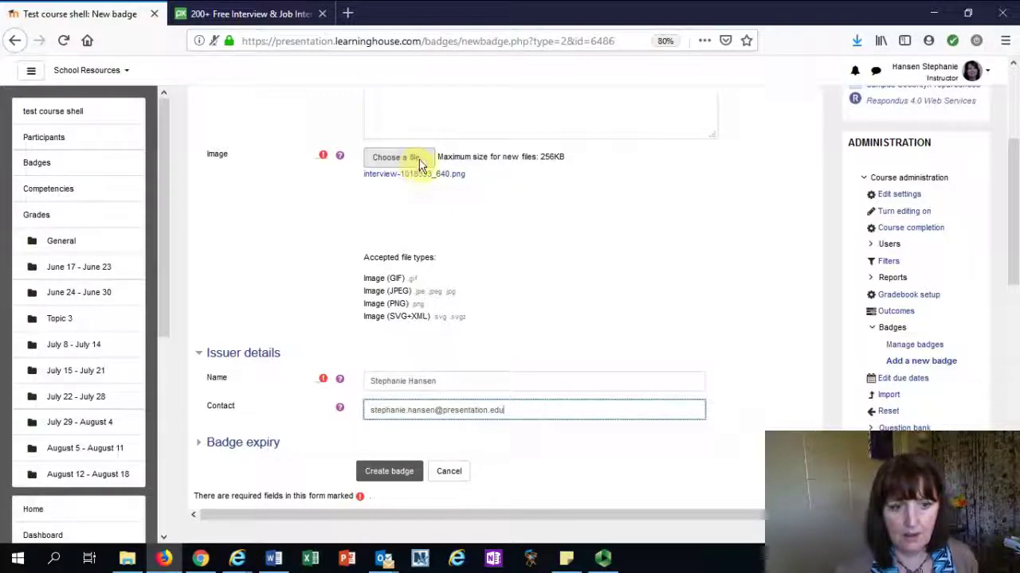
Expand the Badge expiry options and create the badge
left_click(235, 444)
scroll(262, 478, "down", 2)
scroll(318, 462, "down", 2)
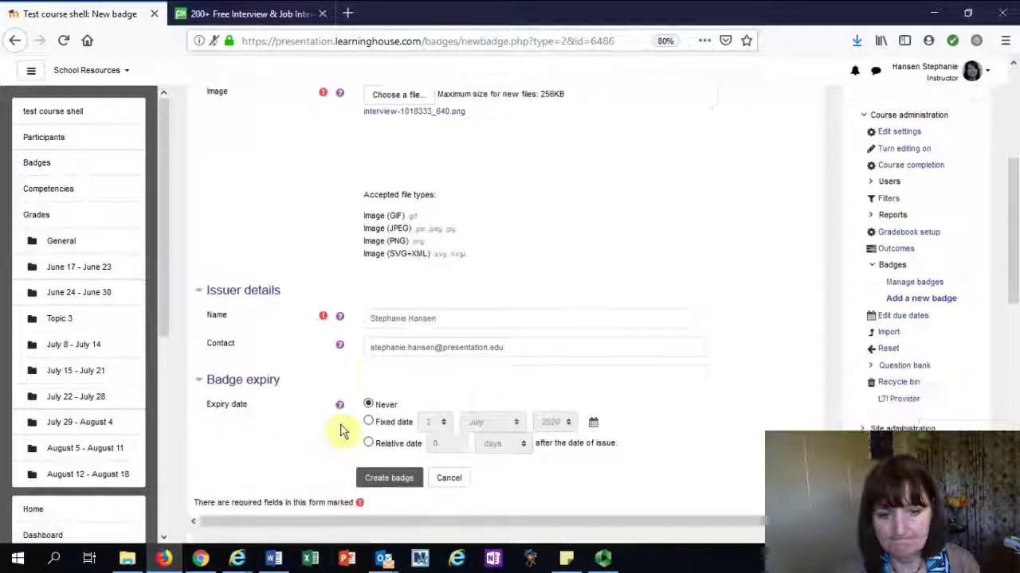
left_click(397, 446)
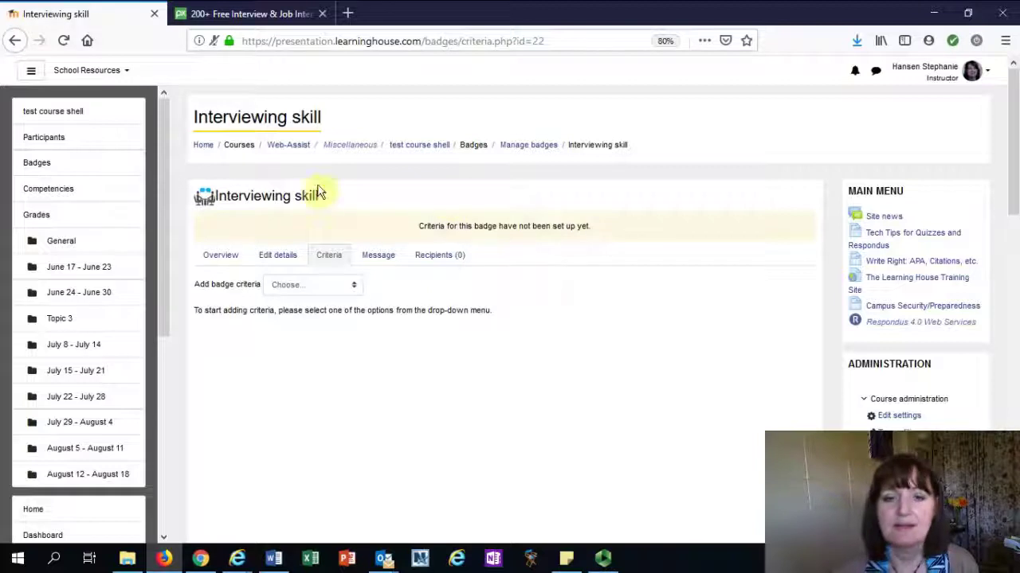
Rename the badge to 'Interviewing skills' in Edit details, save, and go to Criteria
left_click(277, 257)
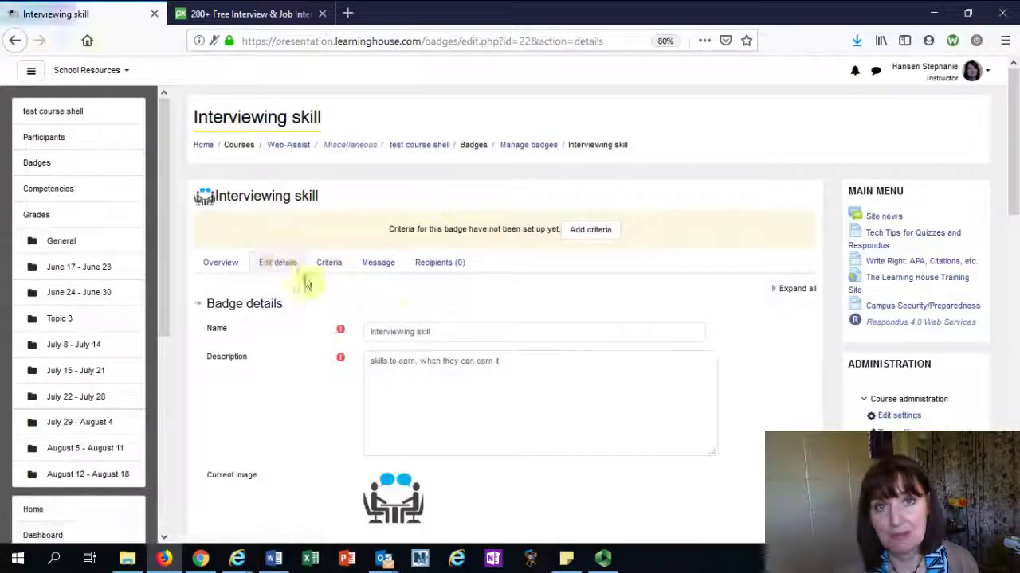
left_click(433, 332)
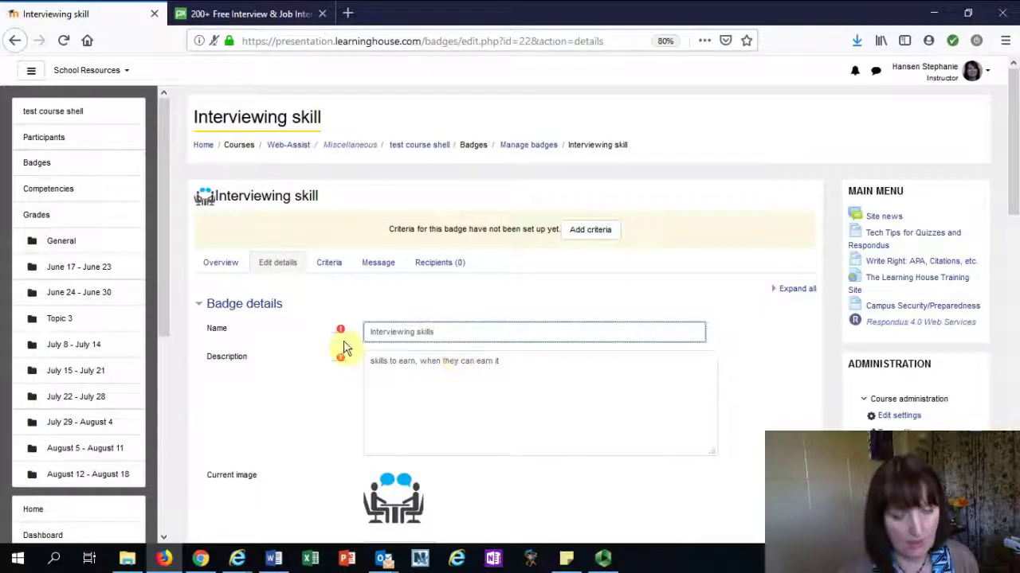
left_click(286, 353)
scroll(286, 352, "down", 1)
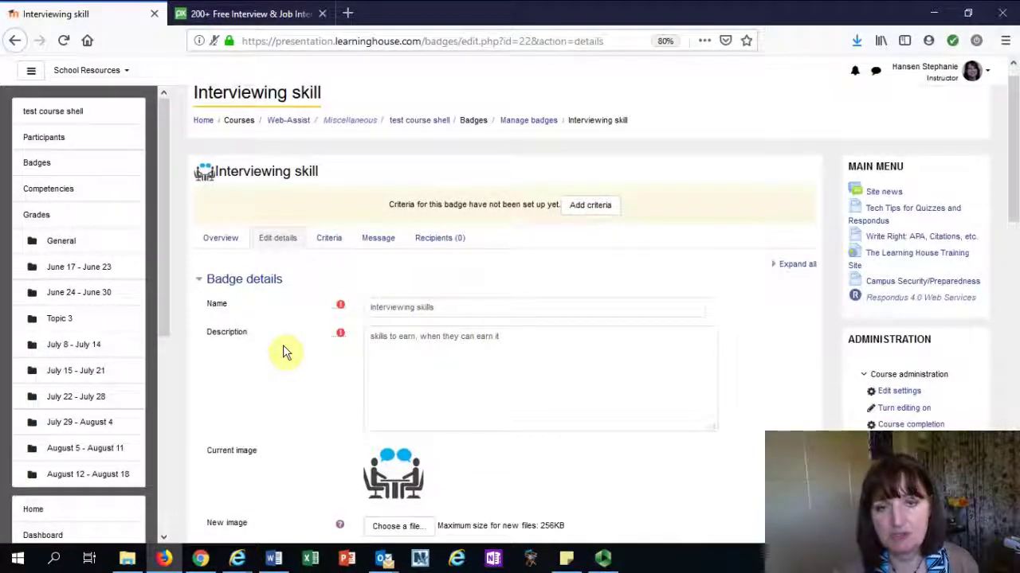
scroll(284, 363, "down", 1)
scroll(284, 368, "down", 5)
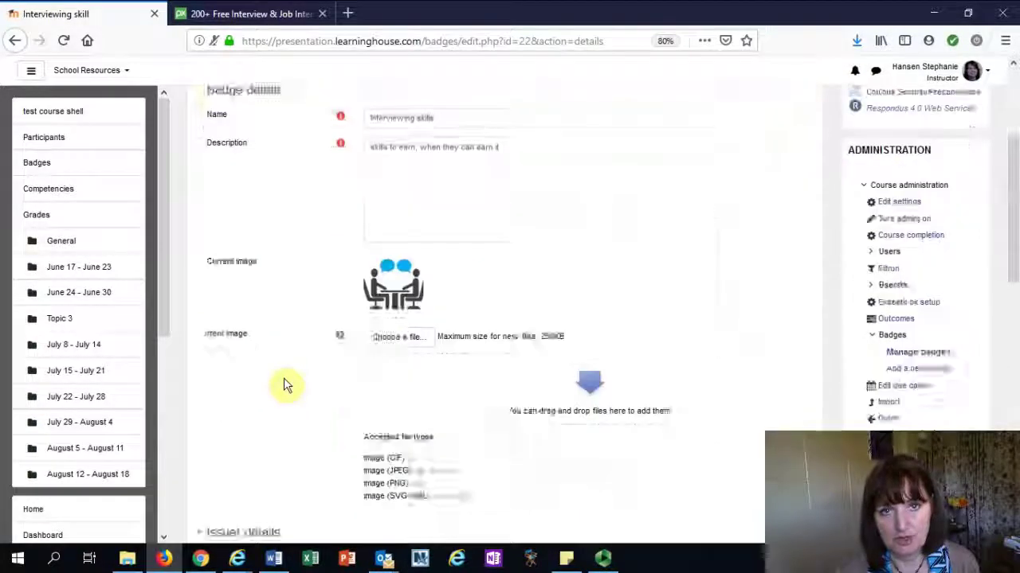
left_click(388, 446)
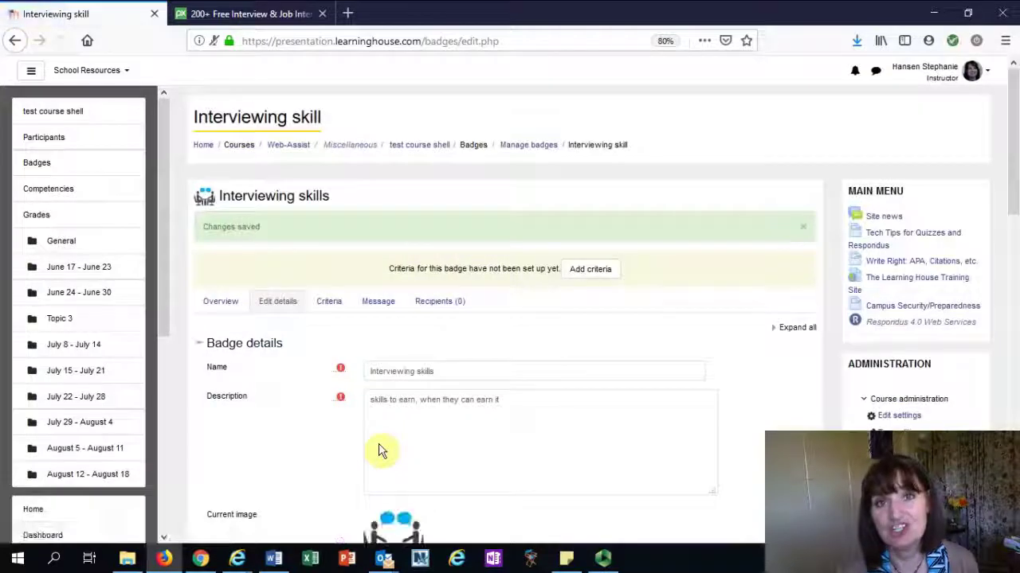
left_click(328, 304)
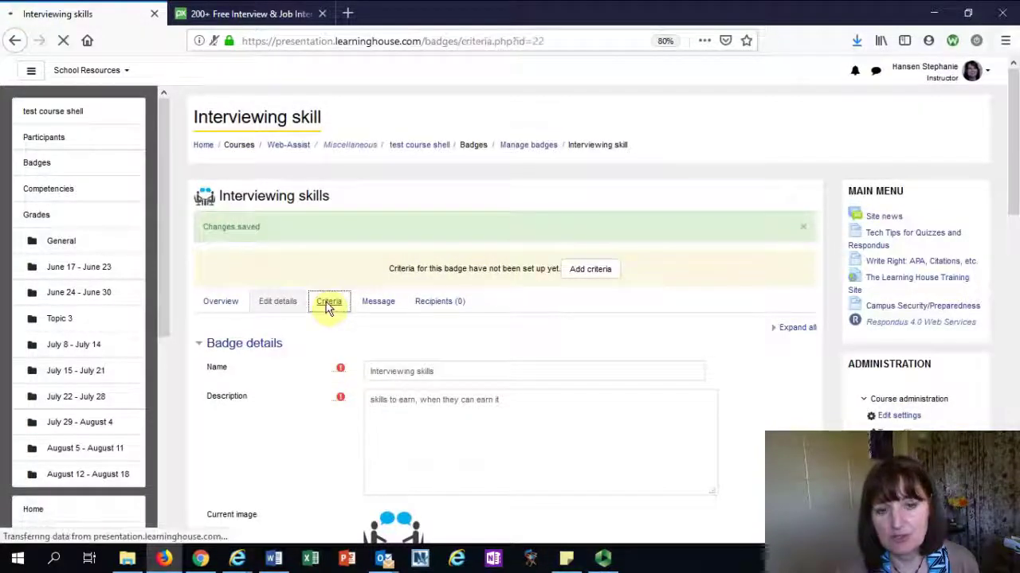
Add an Activity completion criterion requiring Assignment - Week 3 Interview Questions, with all activities complete
left_click(309, 285)
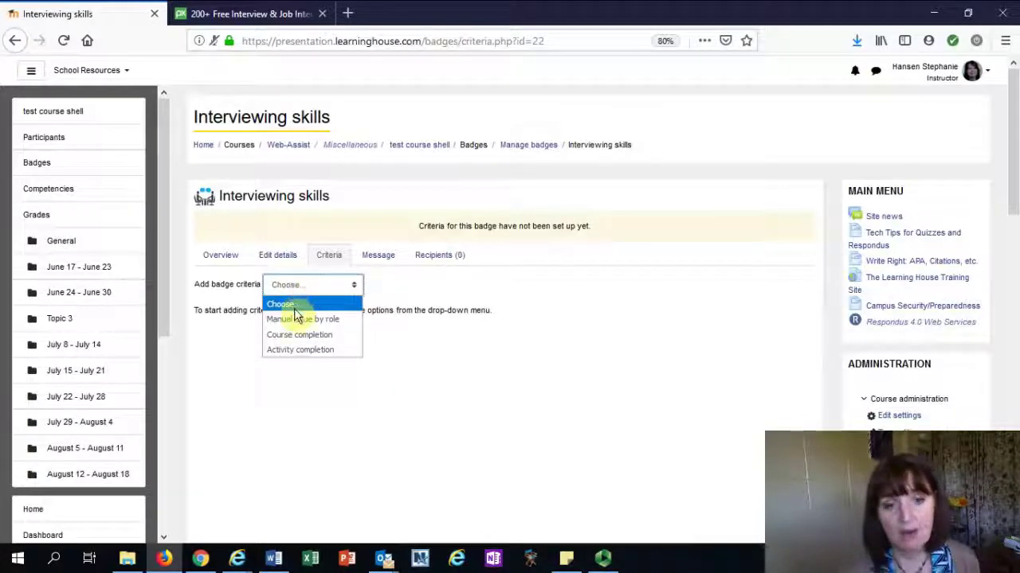
left_click(285, 351)
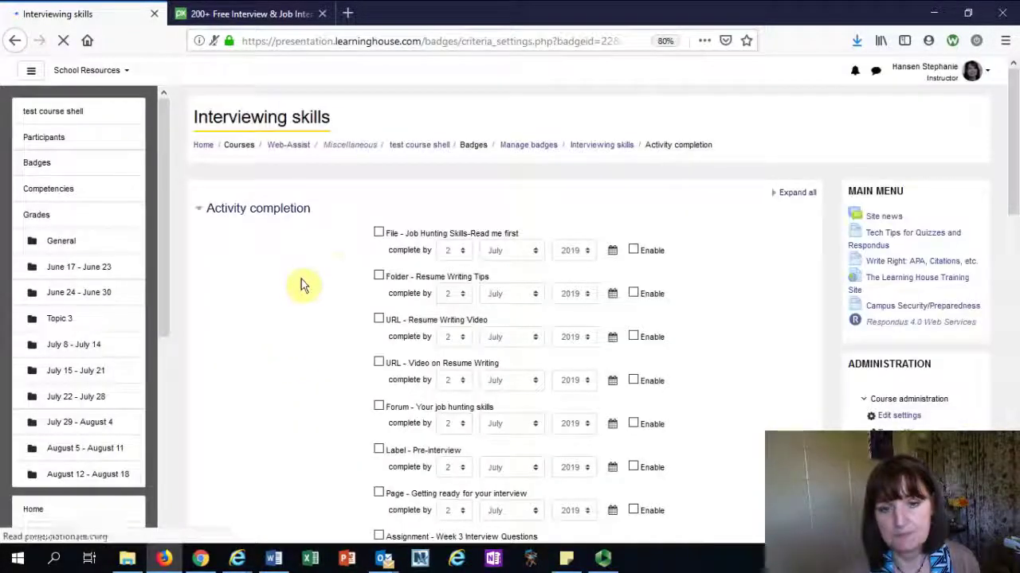
scroll(358, 238, "down", 3)
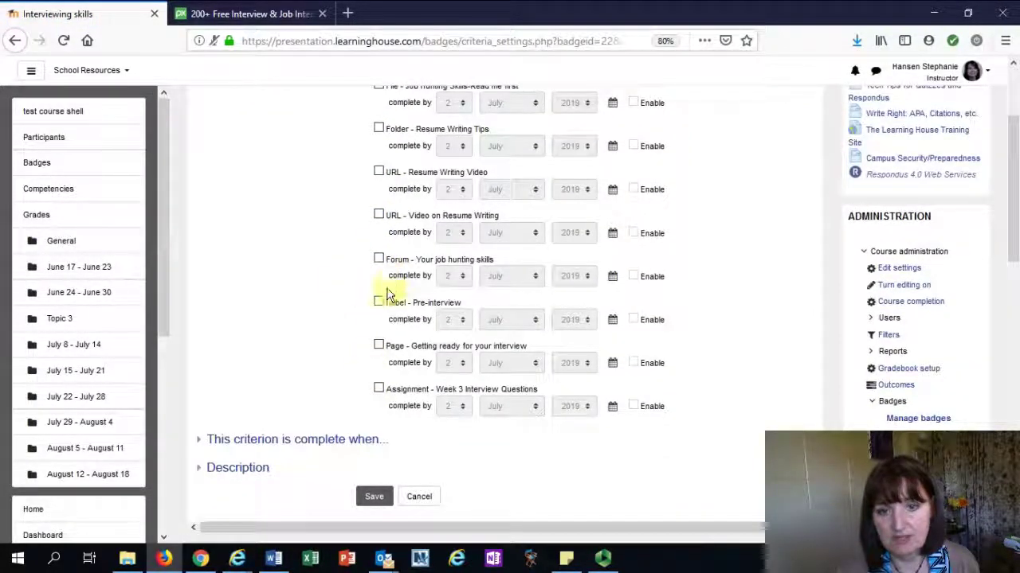
left_click(379, 390)
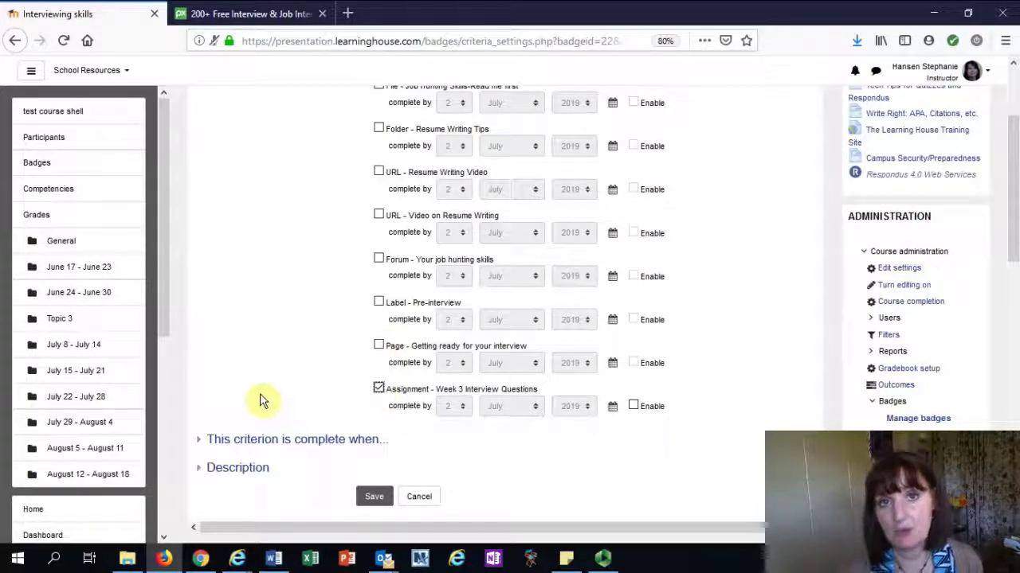
left_click(257, 442)
scroll(334, 430, "down", 1)
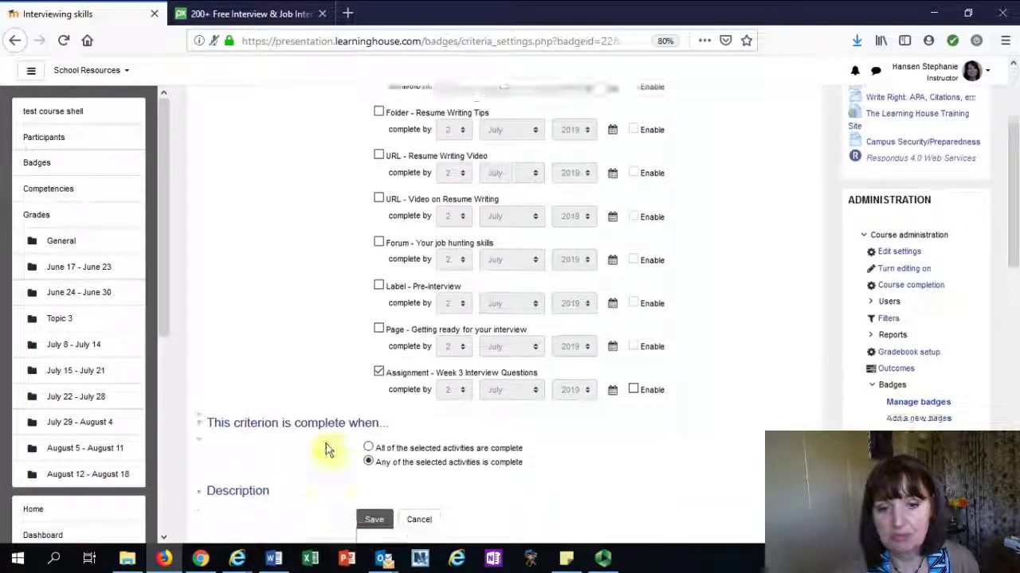
left_click(368, 440)
scroll(297, 450, "down", 3)
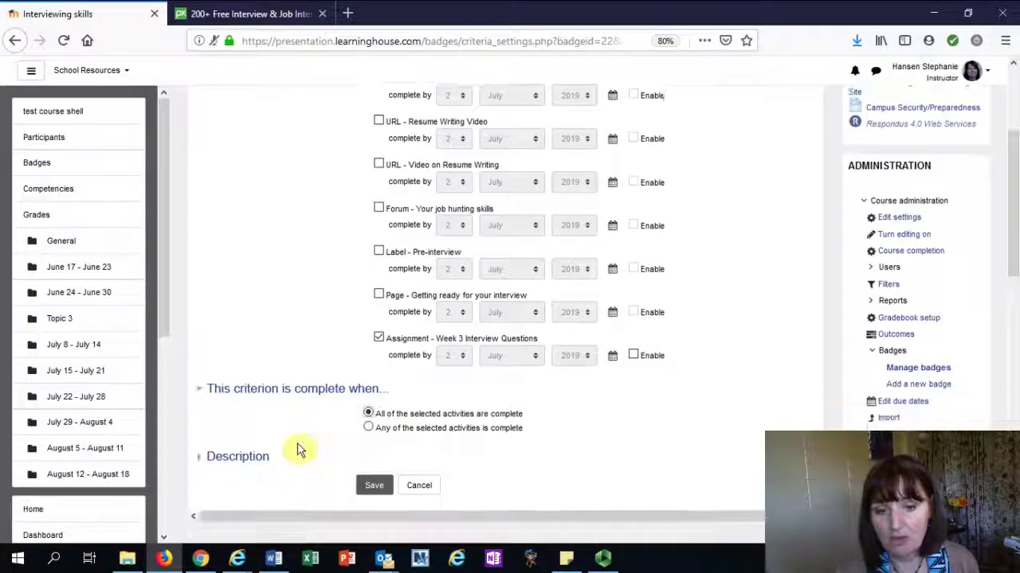
left_click(204, 416)
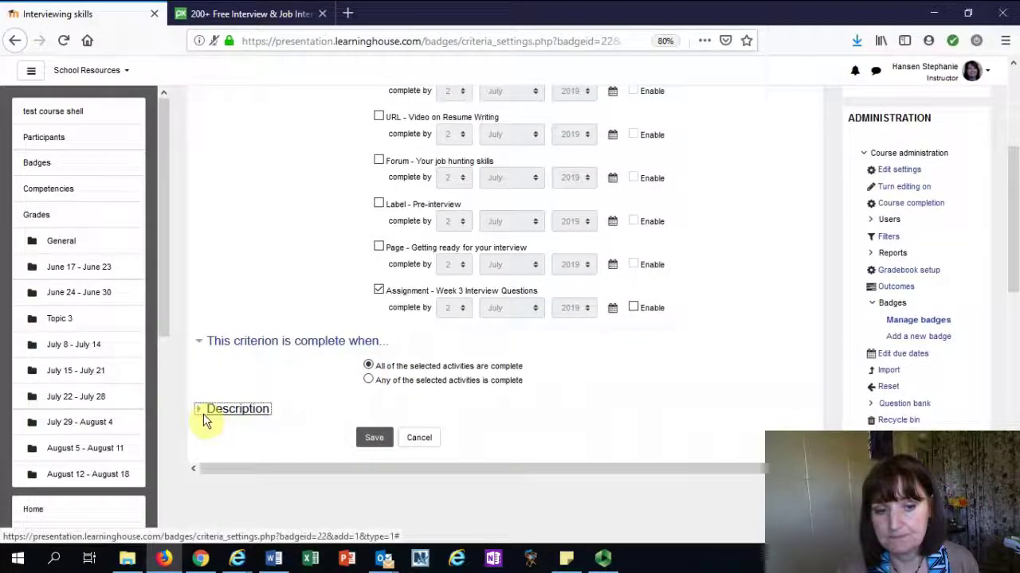
scroll(350, 438, "down", 1)
scroll(401, 398, "down", 6)
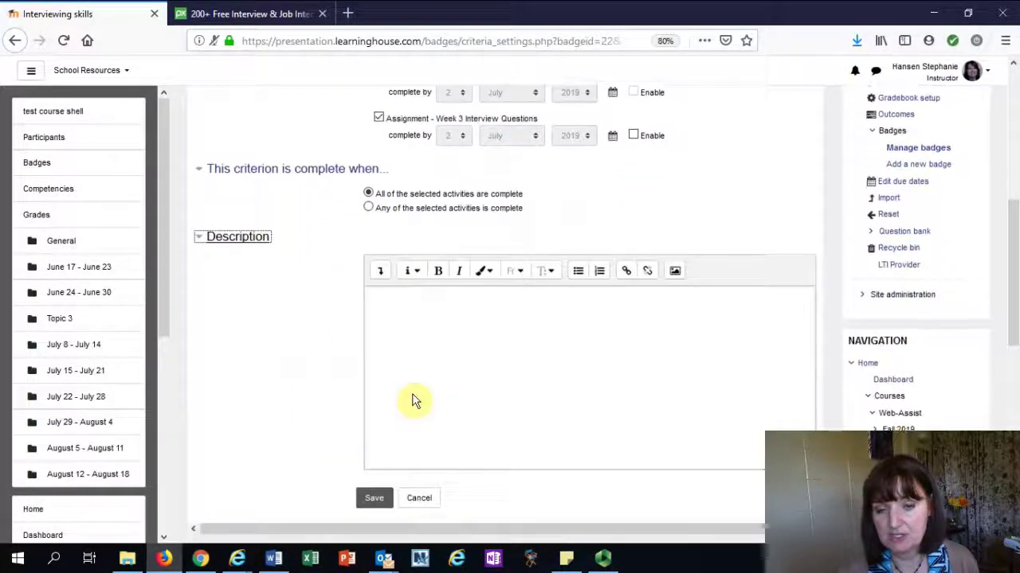
left_click(373, 499)
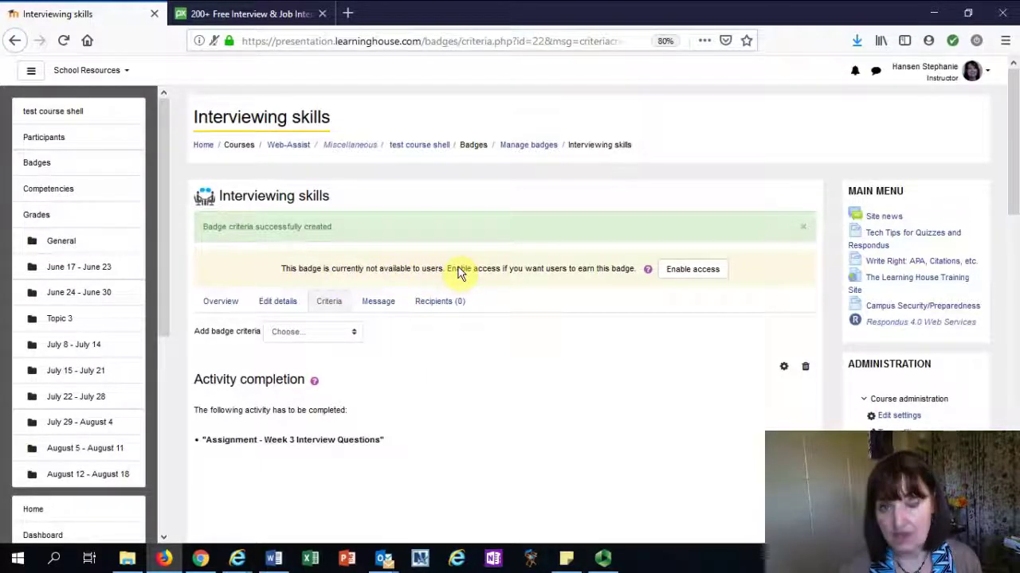
Enable access to the Interviewing skills badge and confirm, leaving it with 0 recipients
left_click(683, 272)
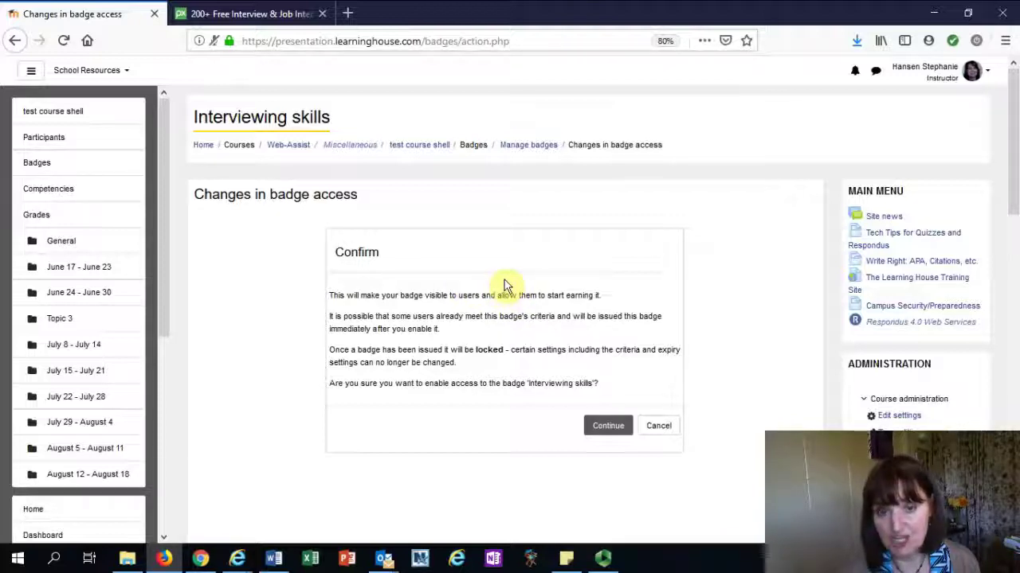
left_click(610, 426)
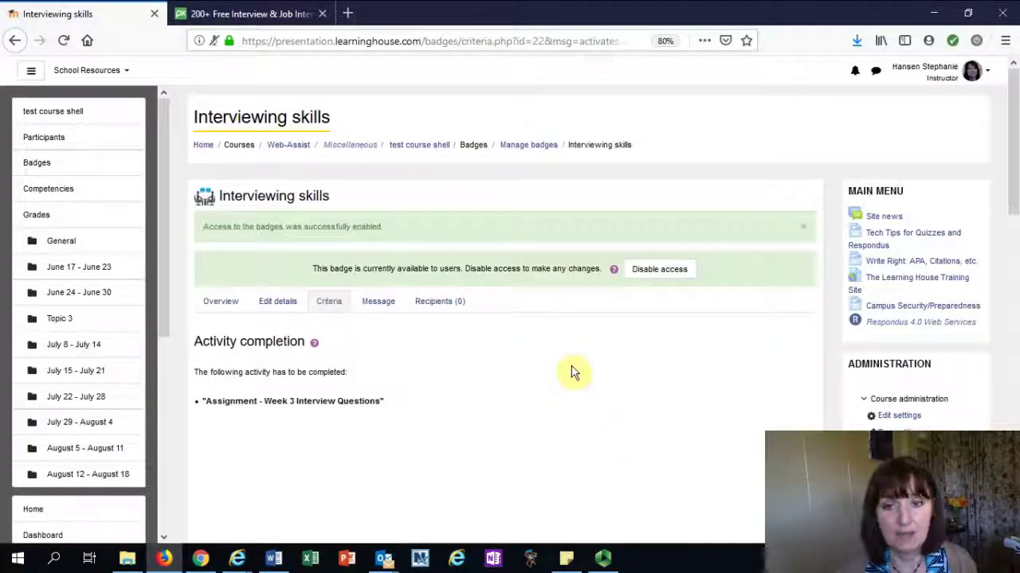
scroll(593, 332, "down", 3)
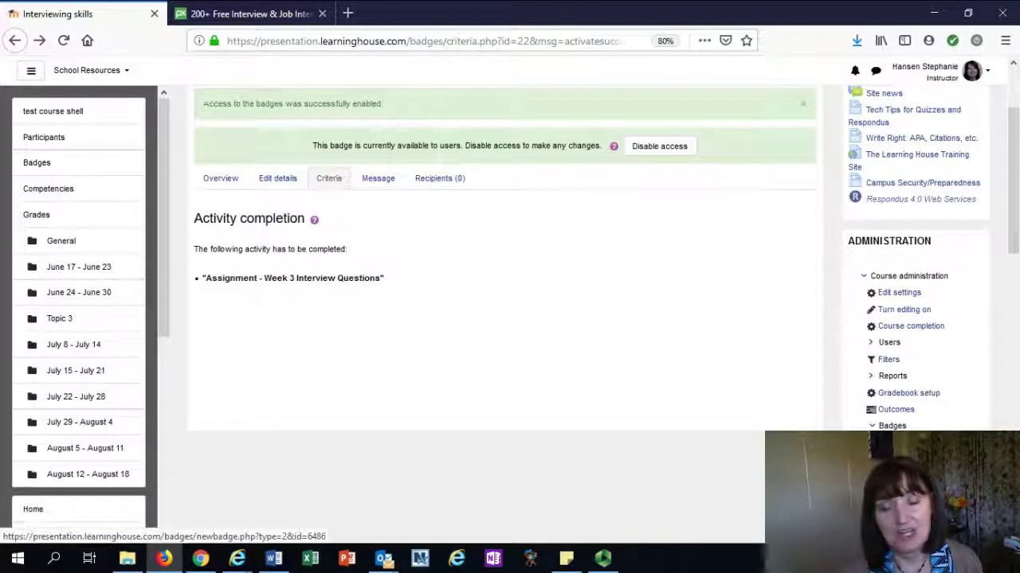
scroll(888, 311, "down", 5)
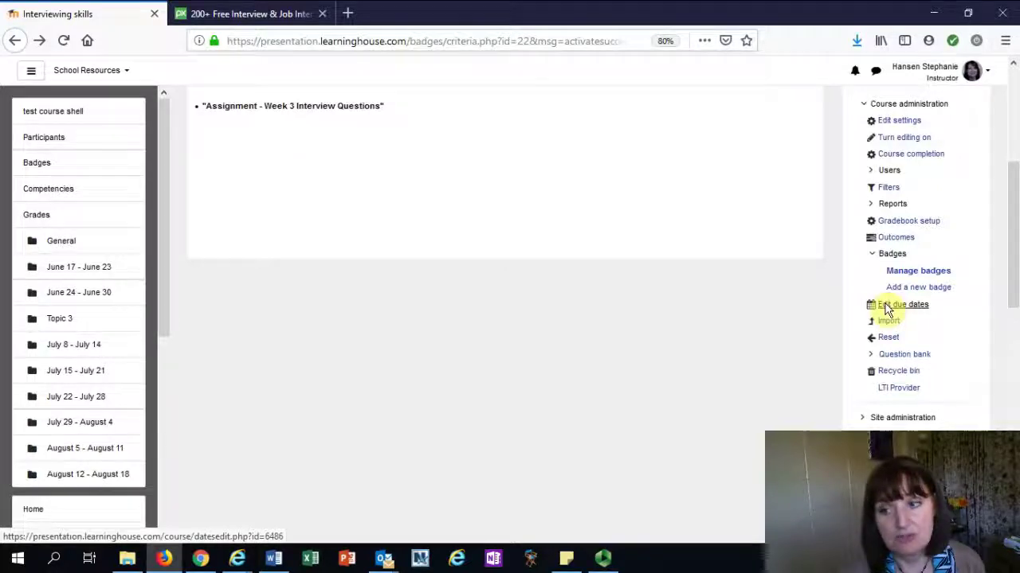
Set Paper 1's due date to 07/10/2019 and submit the due dates
left_click(888, 307)
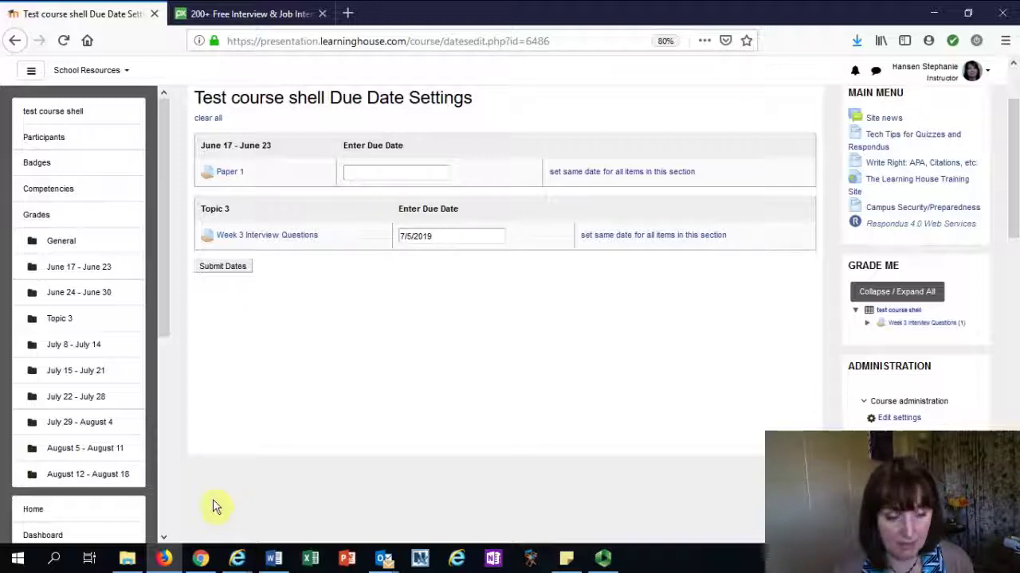
scroll(346, 339, "down", 2)
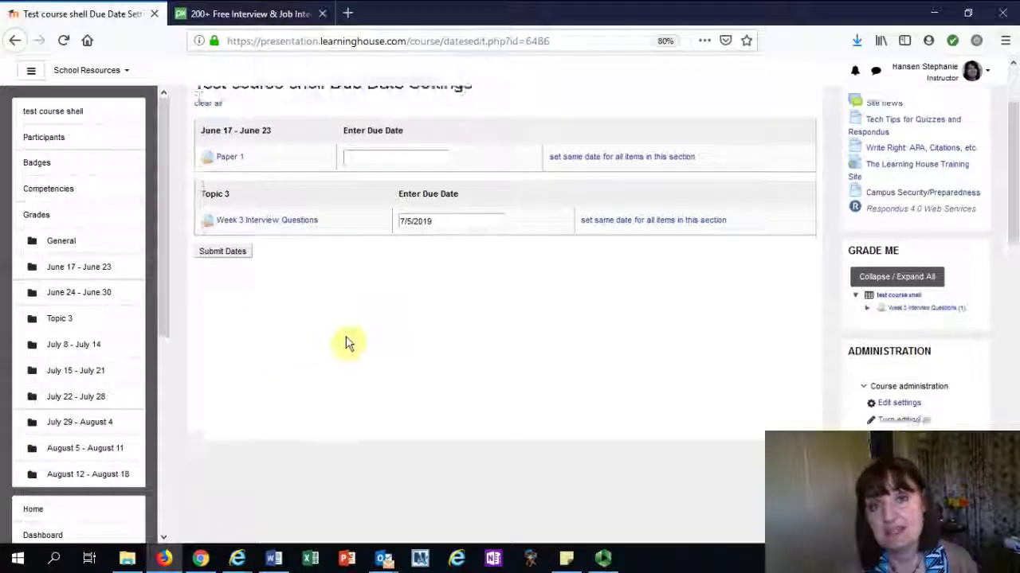
left_click(378, 125)
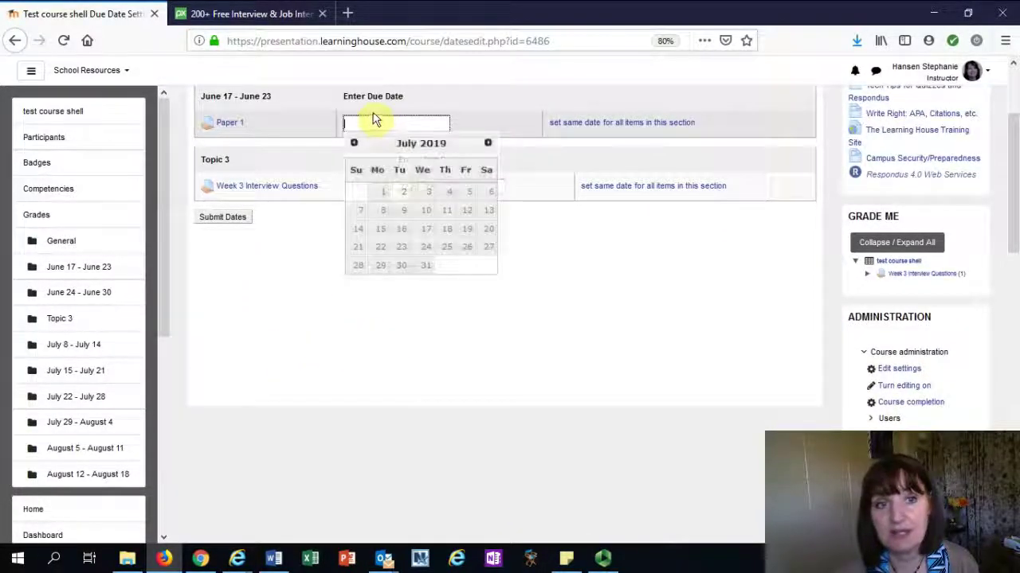
left_click(426, 211)
left_click(450, 188)
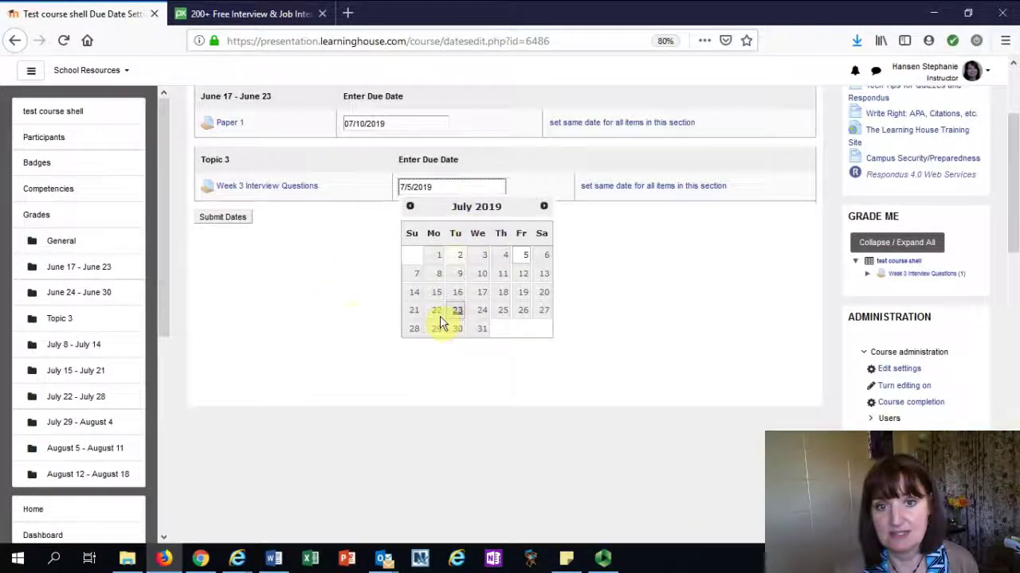
left_click(355, 311)
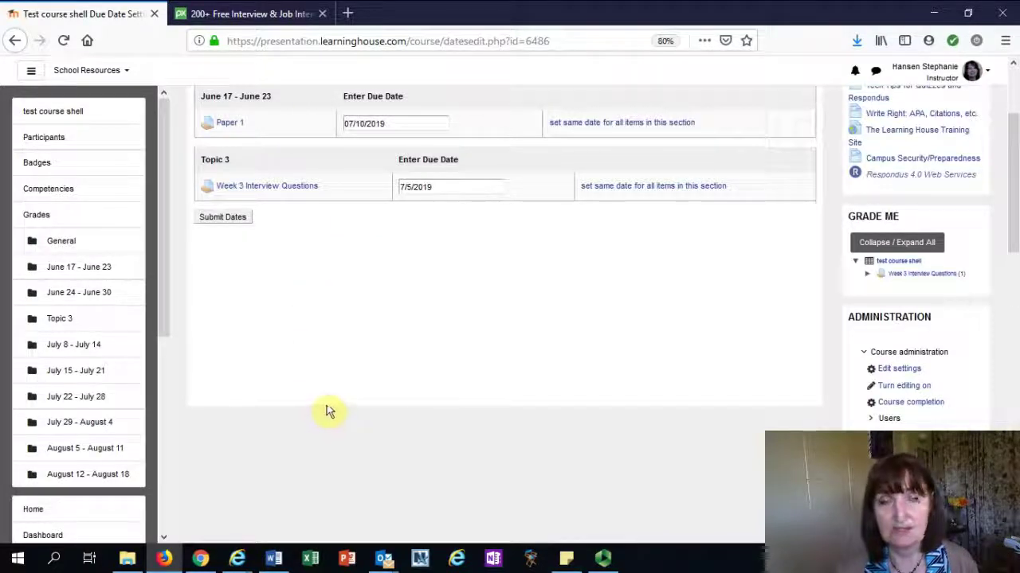
scroll(647, 279, "down", 3)
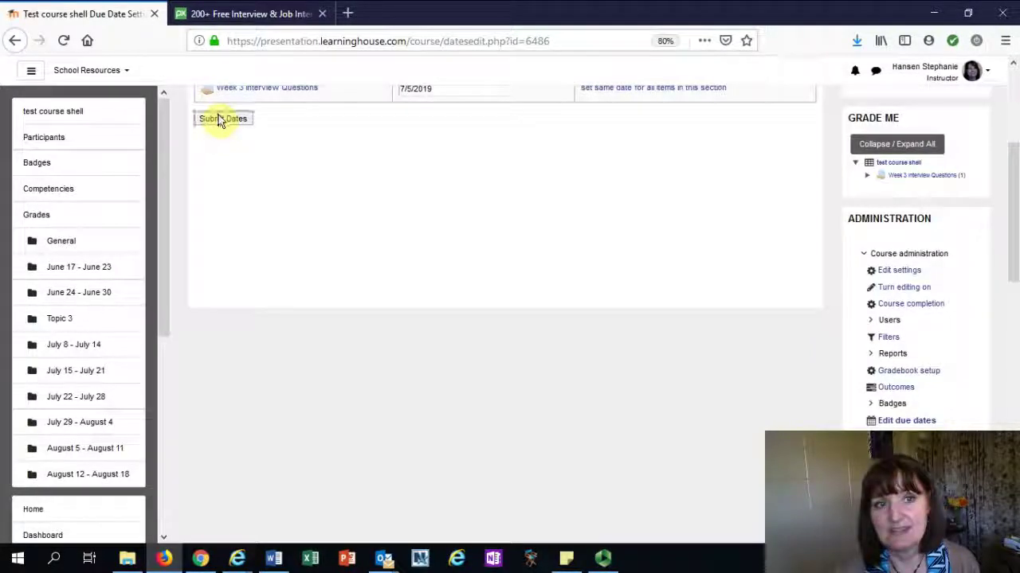
left_click(220, 119)
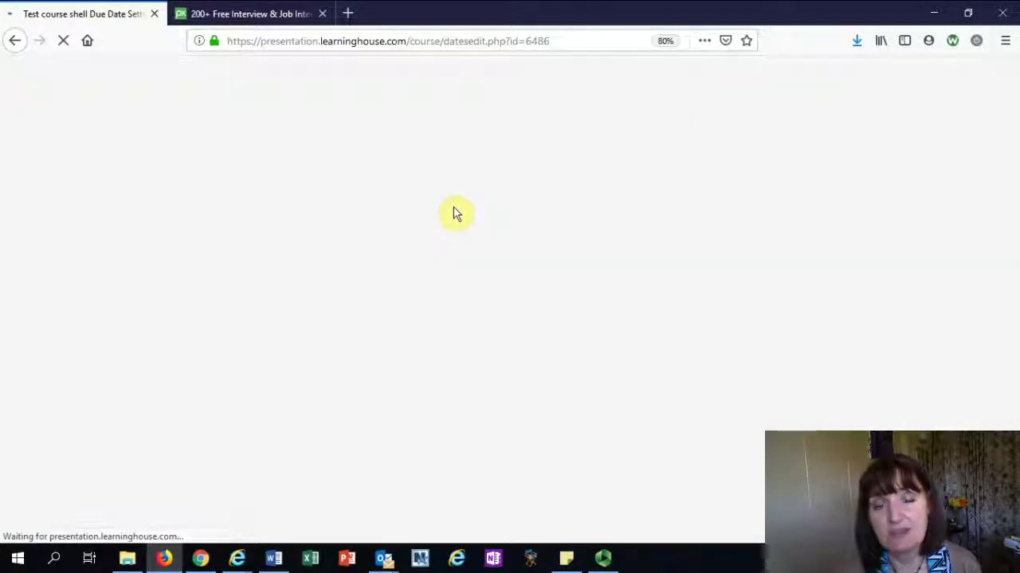
Scroll the Administration menu and open Import for the Test course shell
scroll(693, 391, "down", 6)
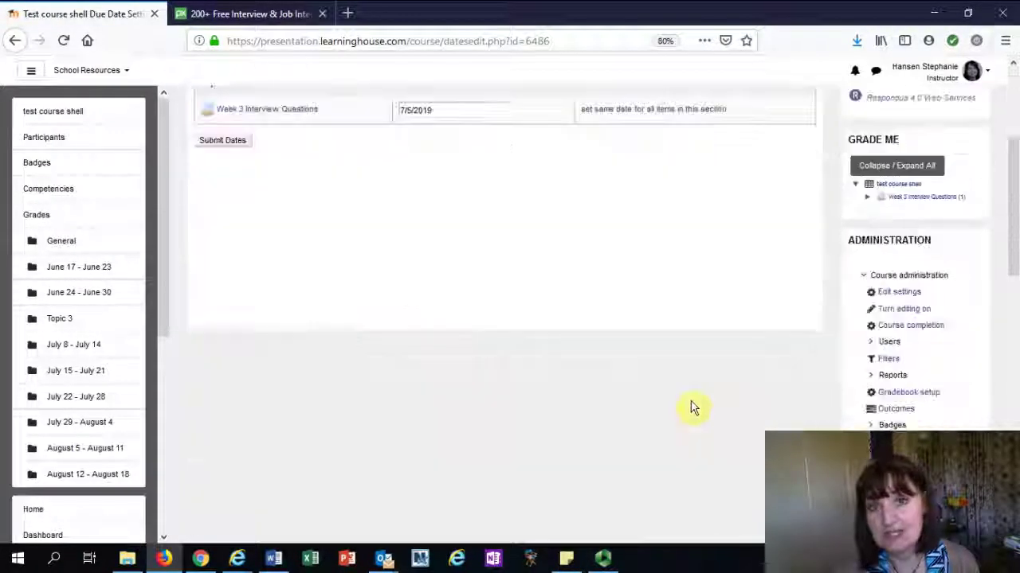
scroll(691, 407, "down", 3)
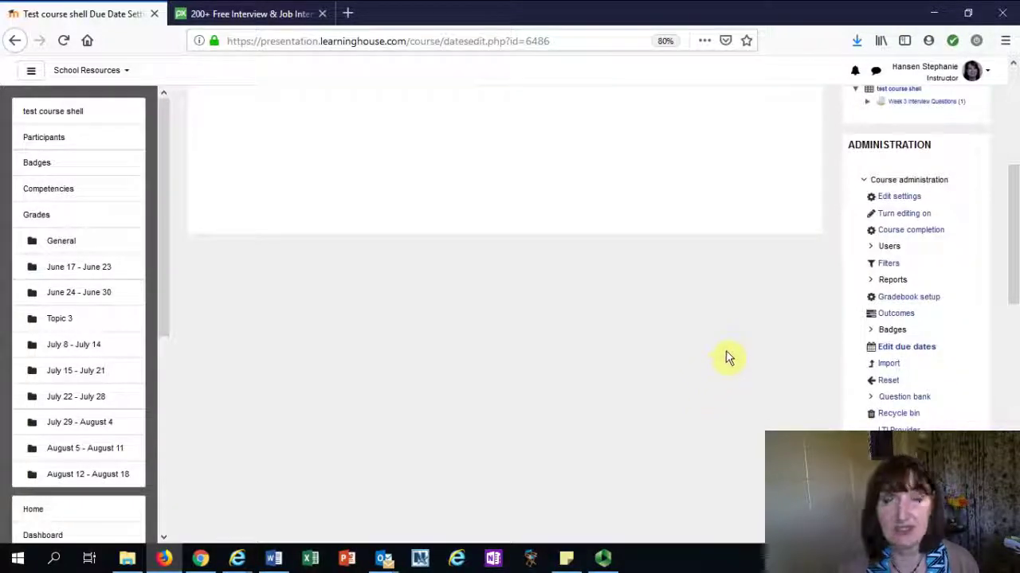
scroll(797, 355, "down", 3)
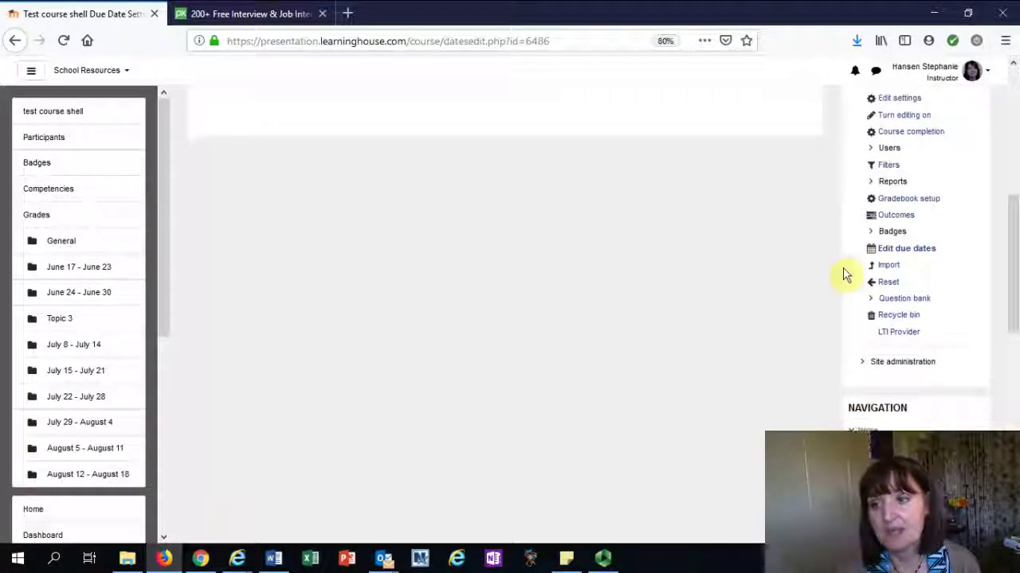
left_click(888, 269)
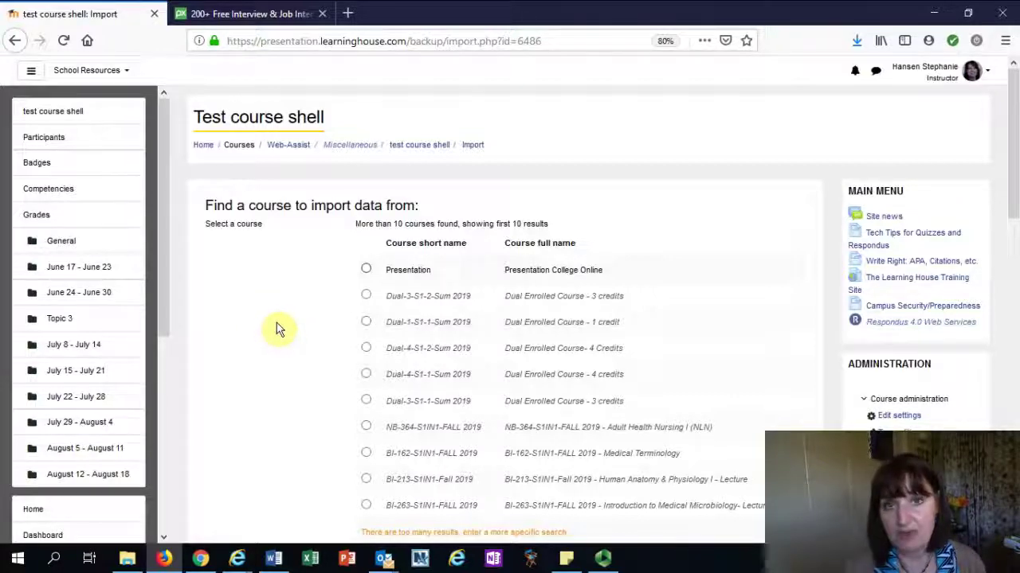
Search for GE-111-4, select GE-111-4-Fall 2018 as the import source, and continue
scroll(287, 295, "down", 4)
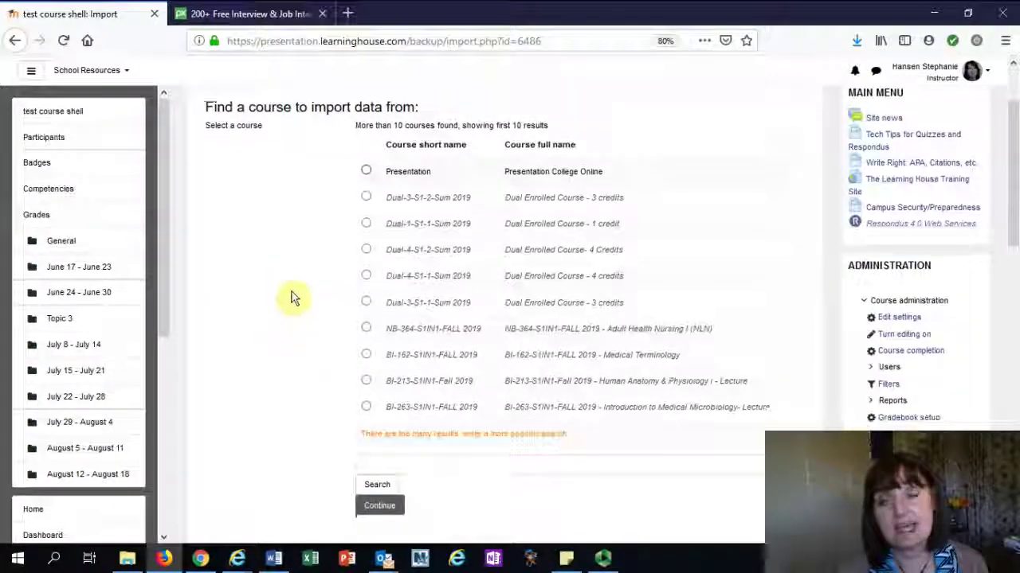
left_click(373, 369)
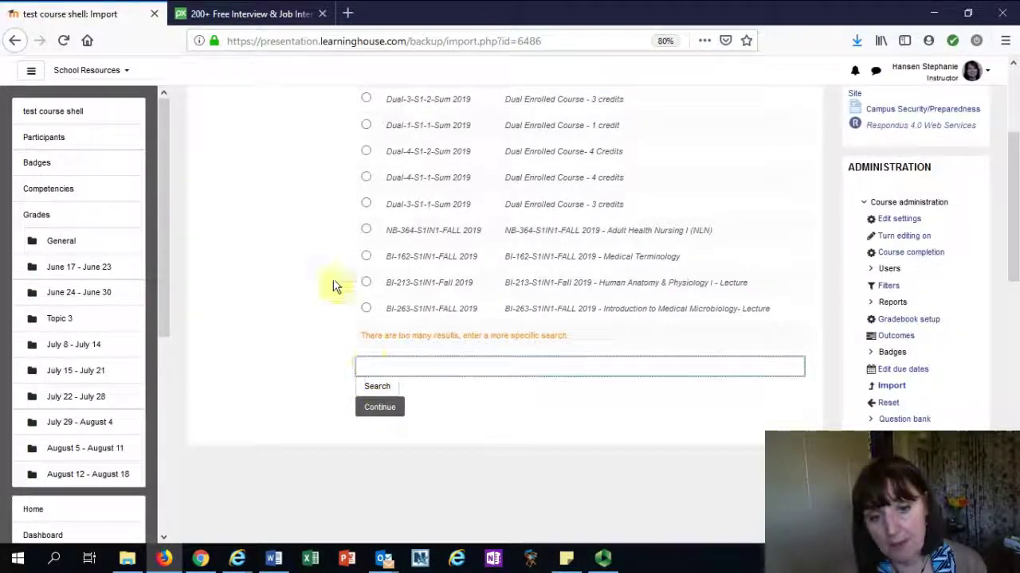
type("GE-111-")
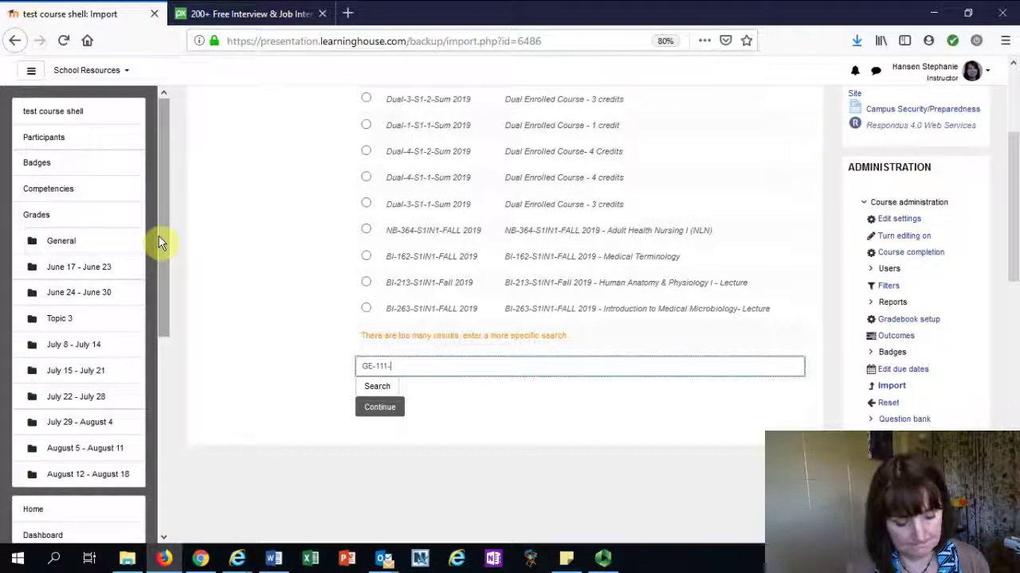
type("1")
key("BackSpace")
type("4")
key("Return")
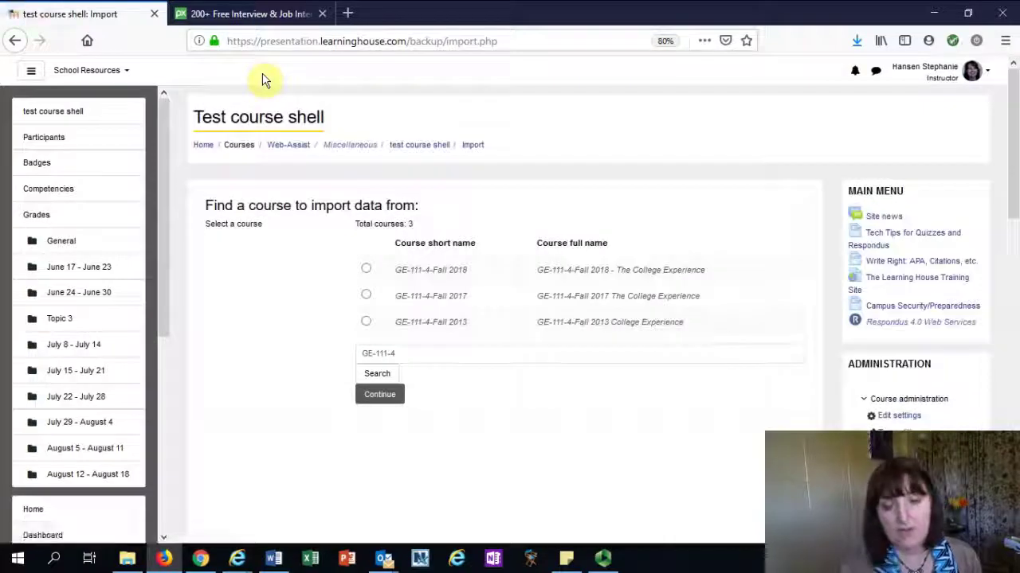
left_click(366, 270)
left_click(380, 395)
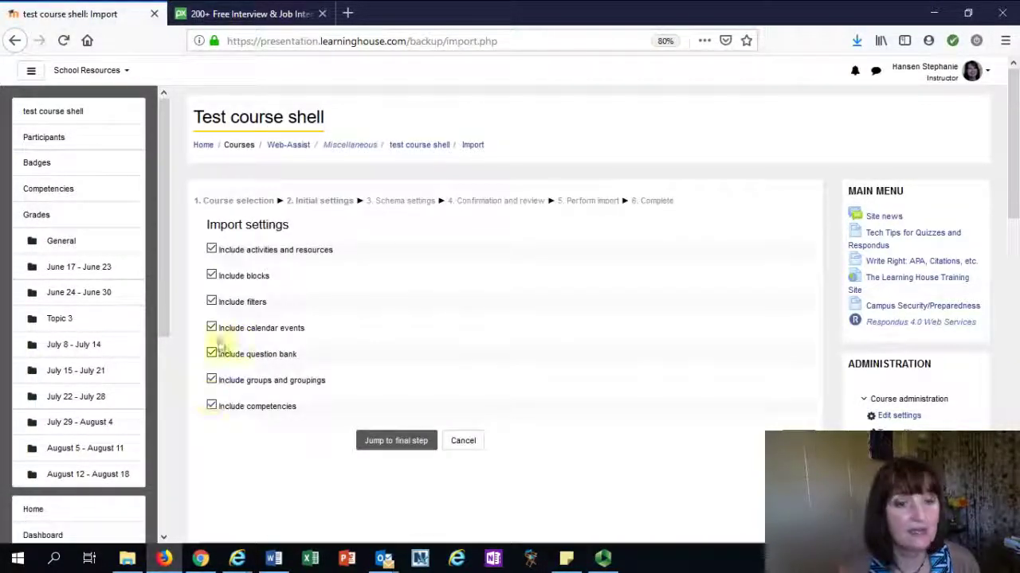
Exclude competencies, groups, question bank, calendar events, filters and blocks from the import, then continue
left_click(213, 408)
left_click(212, 381)
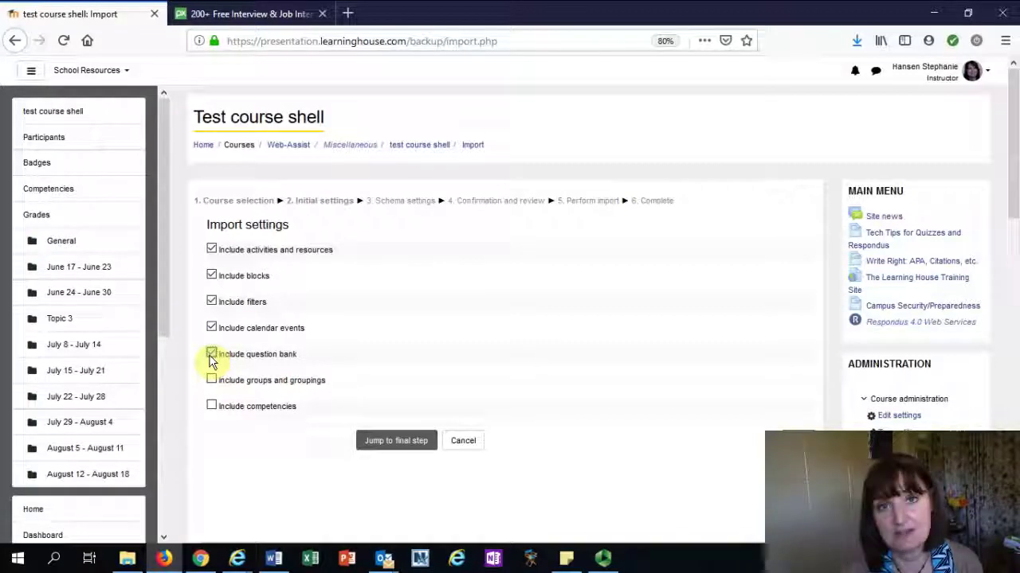
left_click(212, 356)
left_click(212, 329)
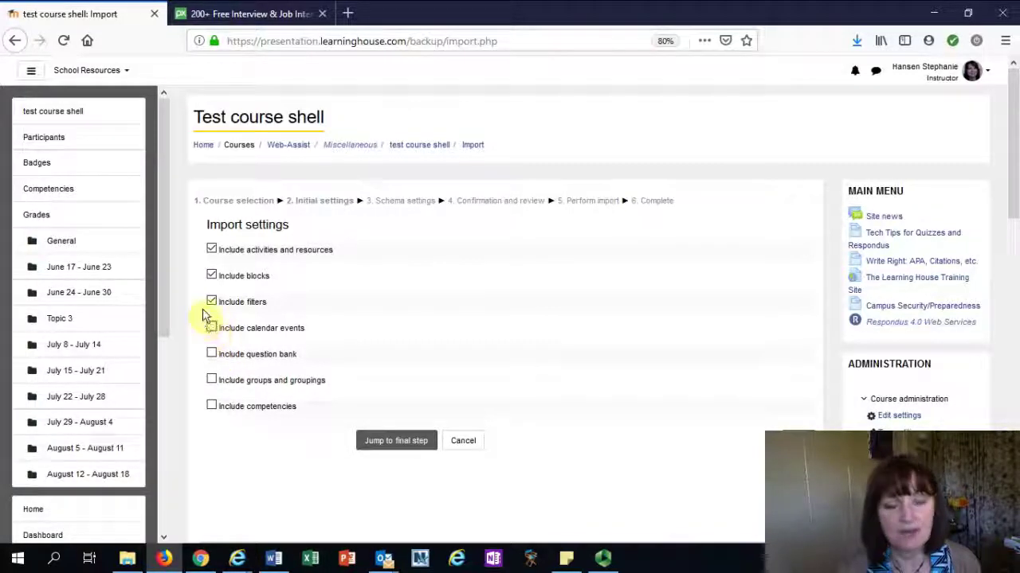
left_click(211, 302)
left_click(212, 277)
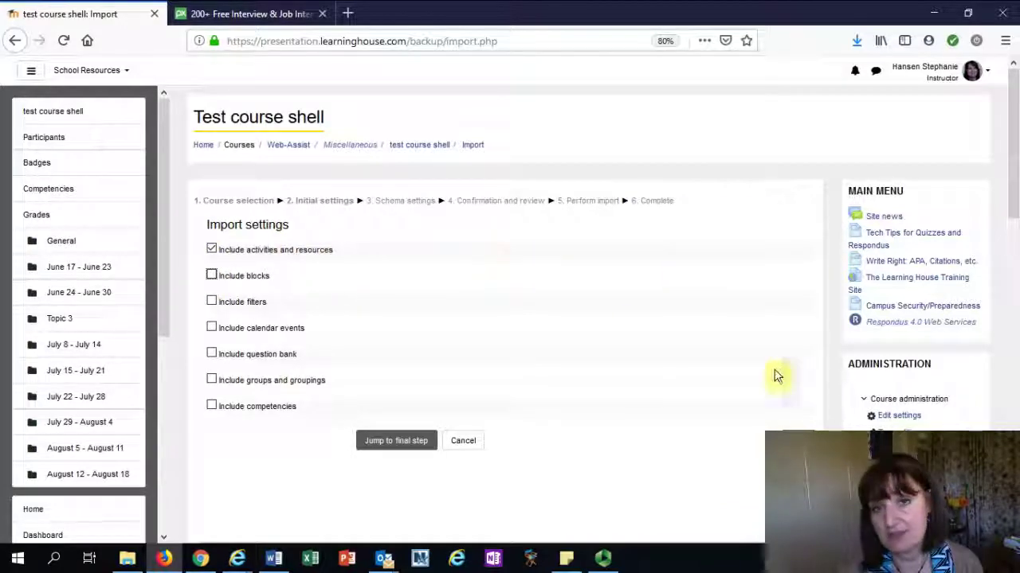
left_click(797, 441)
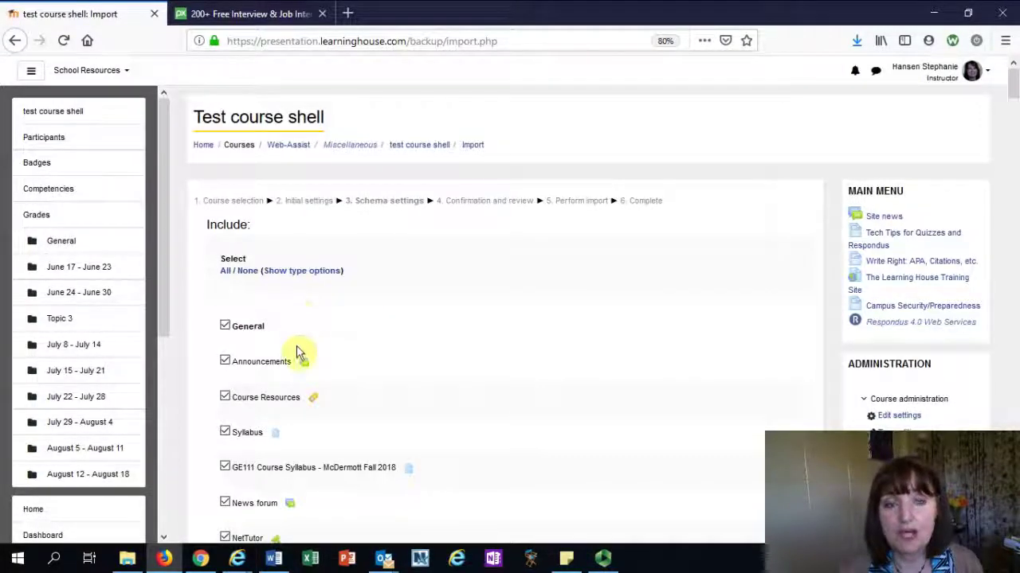
Untick the General section in the import schema, keeping the August 29 section selected
scroll(299, 352, "down", 5)
scroll(299, 343, "down", 2)
scroll(291, 329, "up", 6)
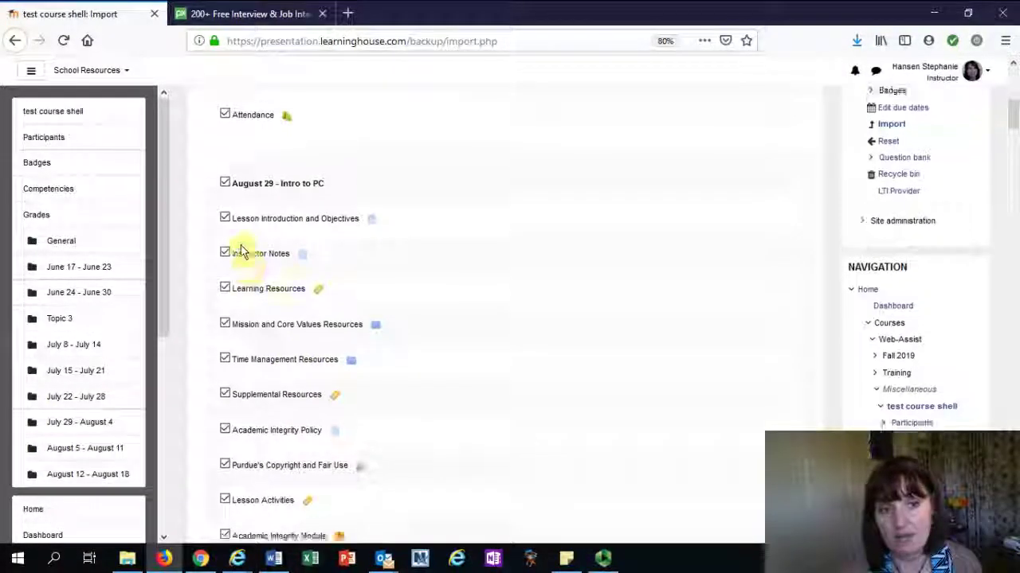
left_click(225, 301)
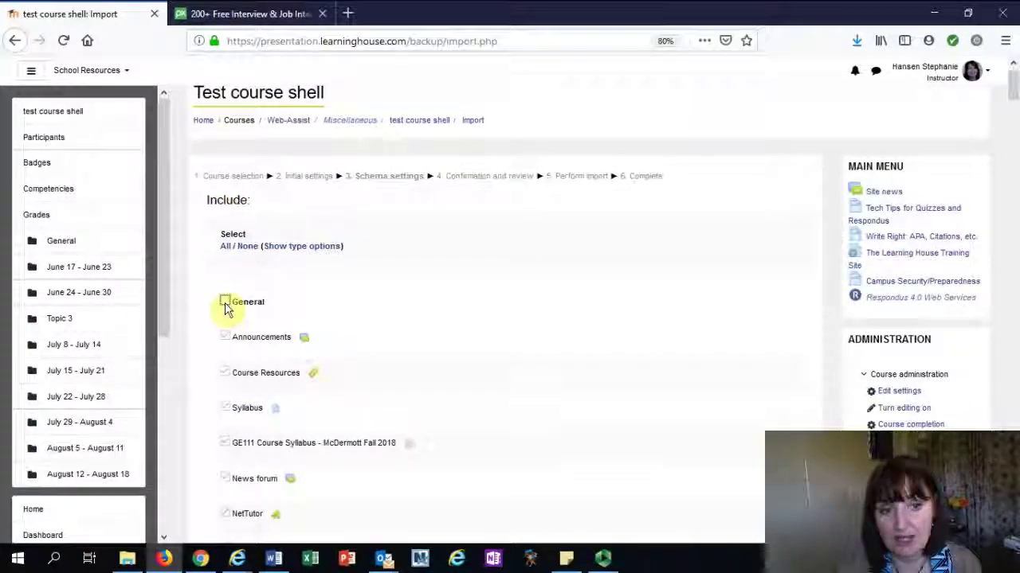
scroll(226, 309, "down", 4)
scroll(226, 312, "down", 2)
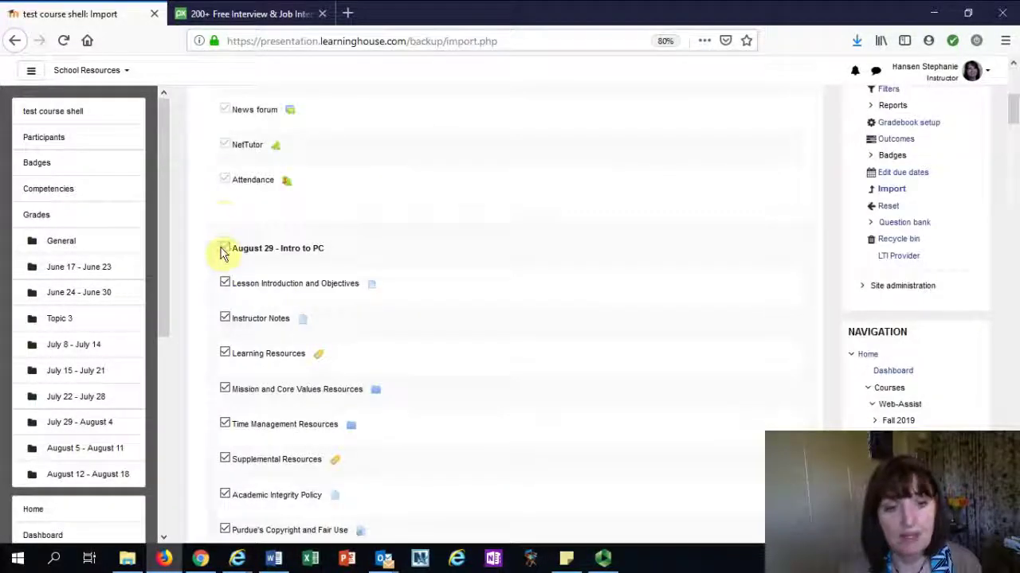
left_click(224, 248)
scroll(226, 251, "down", 1)
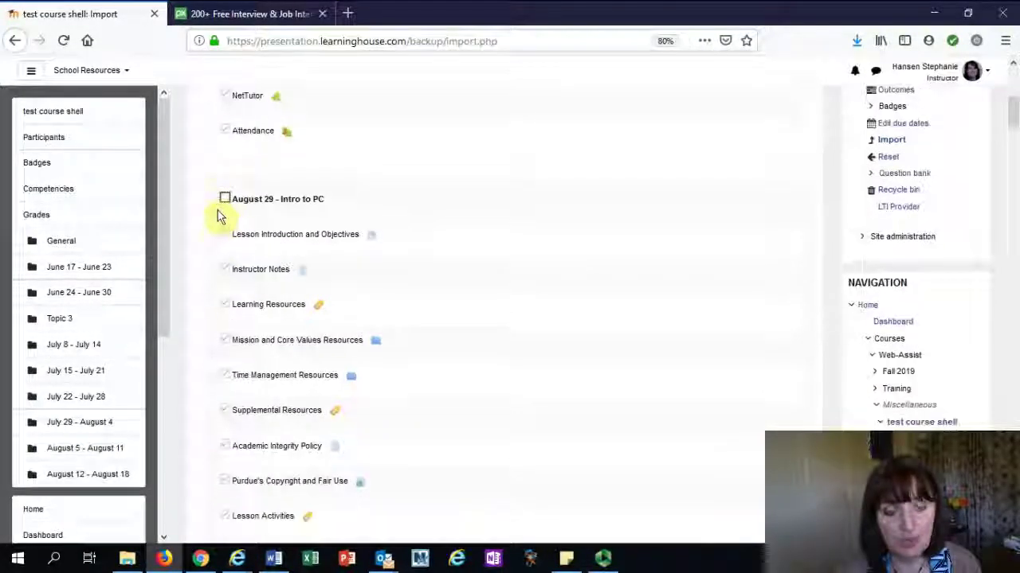
left_click(226, 198)
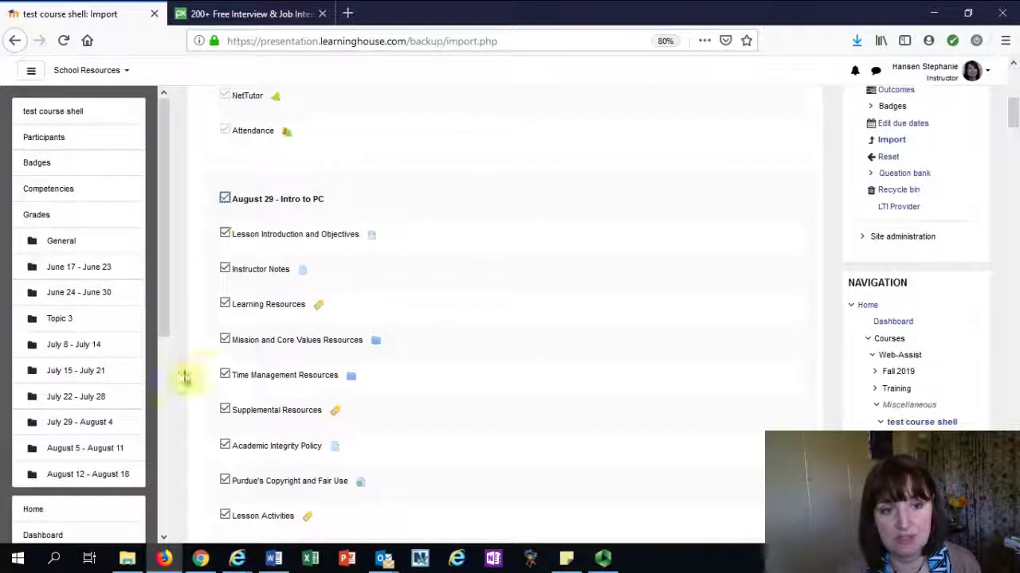
Untick eight August 29 items, from Lesson Introduction and Objectives through Lesson Activities
left_click(224, 236)
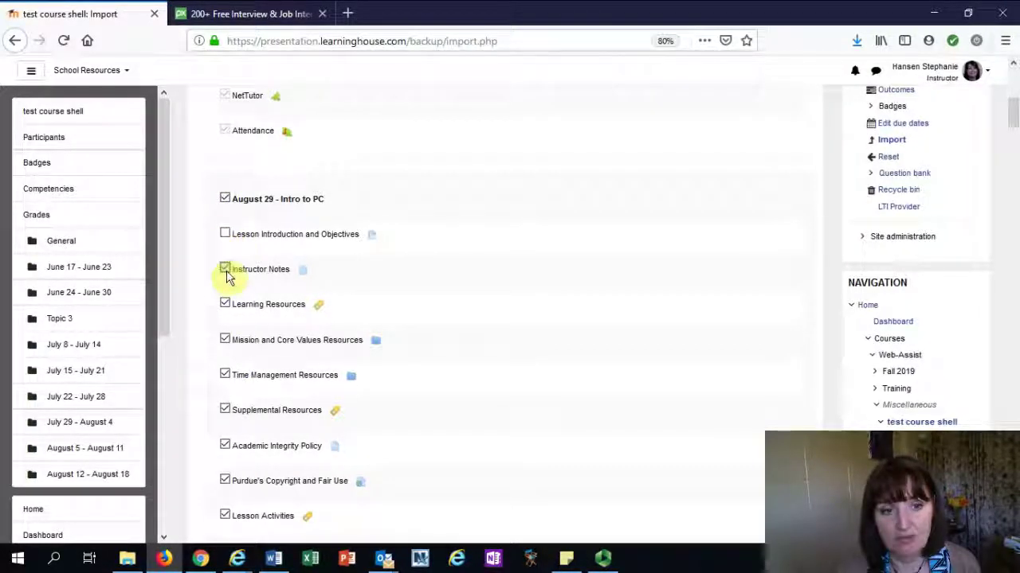
left_click(226, 269)
left_click(224, 304)
left_click(225, 340)
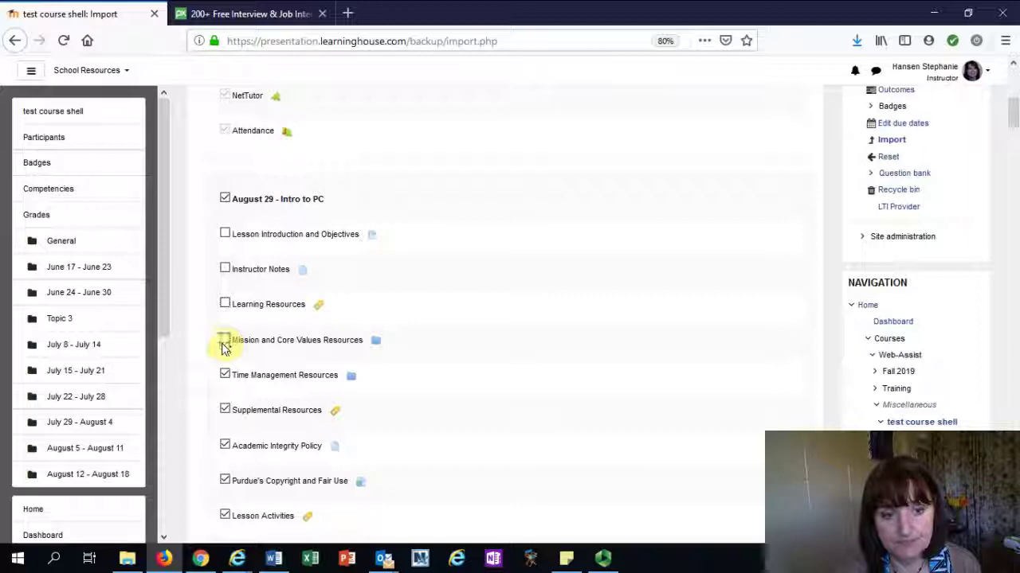
left_click(225, 410)
left_click(225, 446)
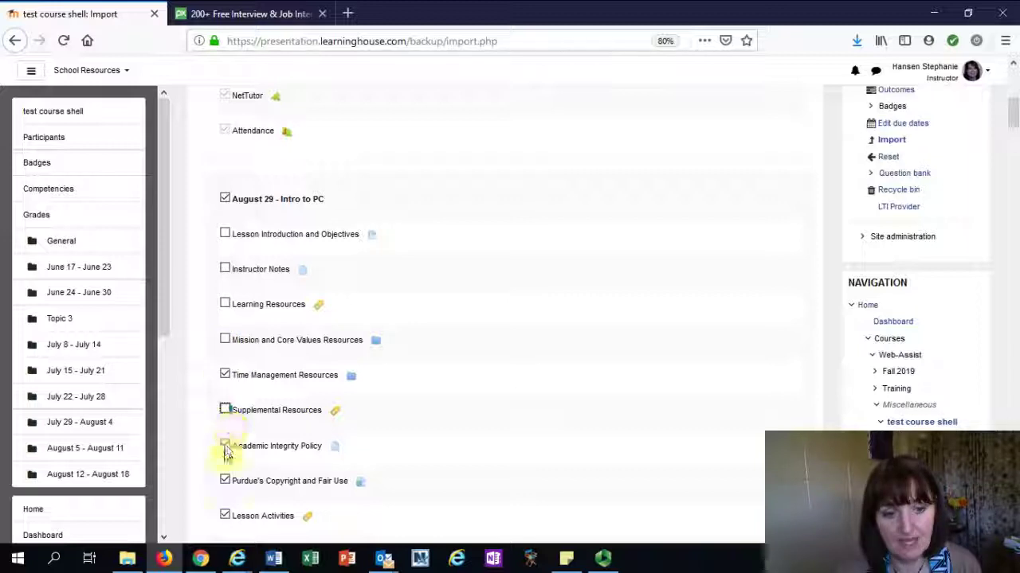
left_click(224, 480)
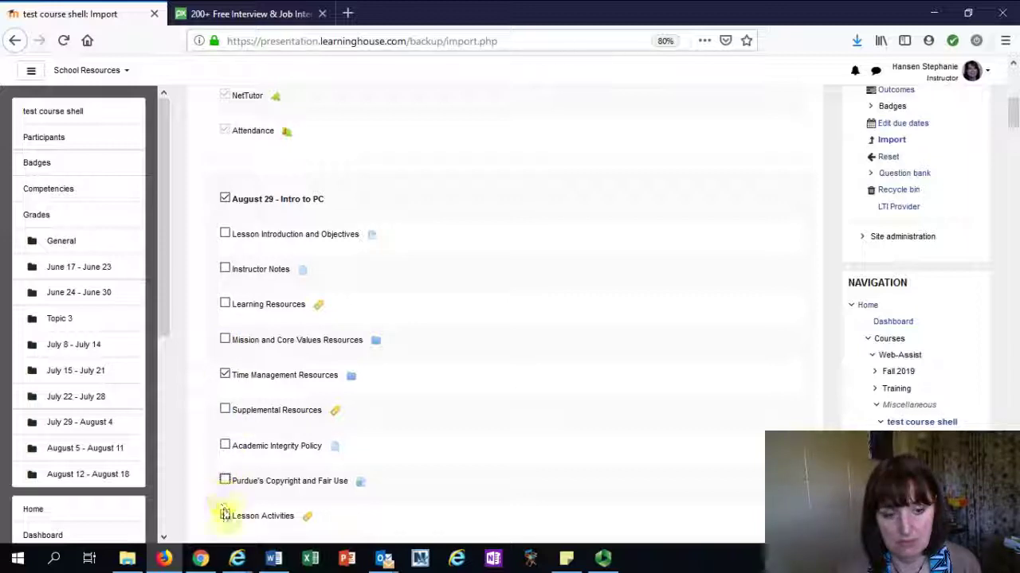
left_click(225, 517)
Untick Academic Integrity Module and Personal Schedule, leaving only Time Management Resources selected
scroll(626, 375, "down", 5)
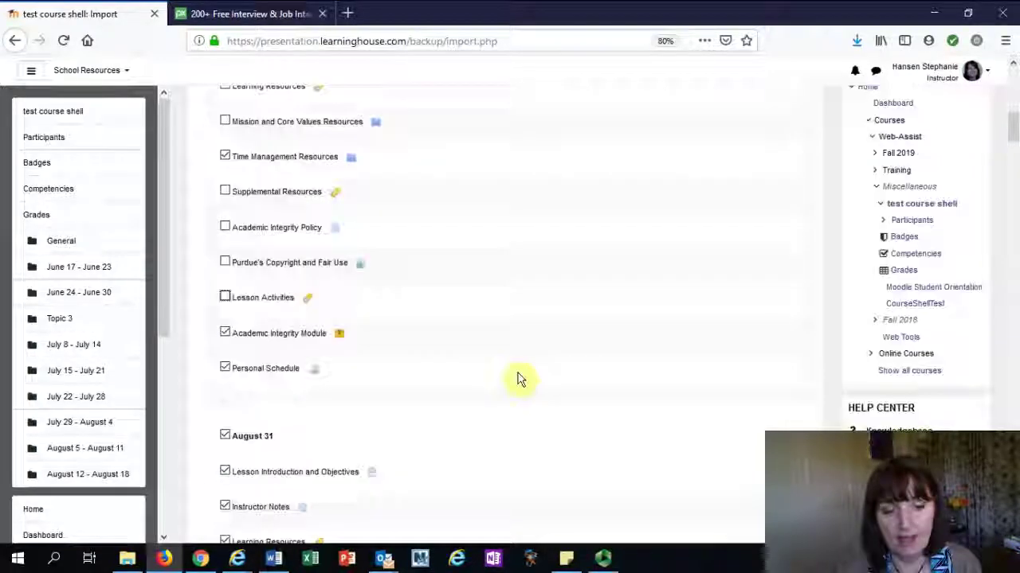
left_click(224, 305)
left_click(225, 340)
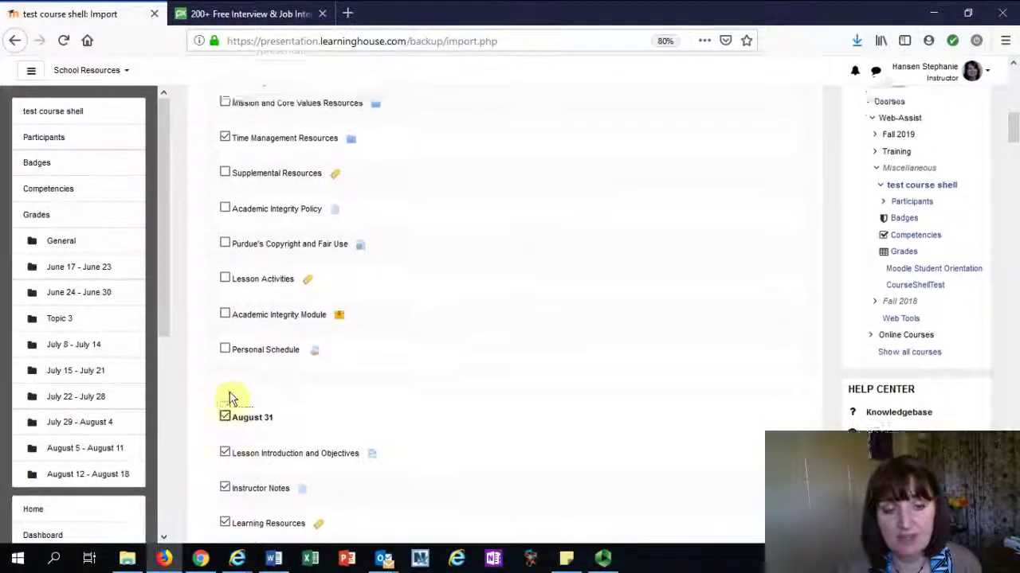
scroll(235, 359, "up", 11)
scroll(231, 287, "up", 3)
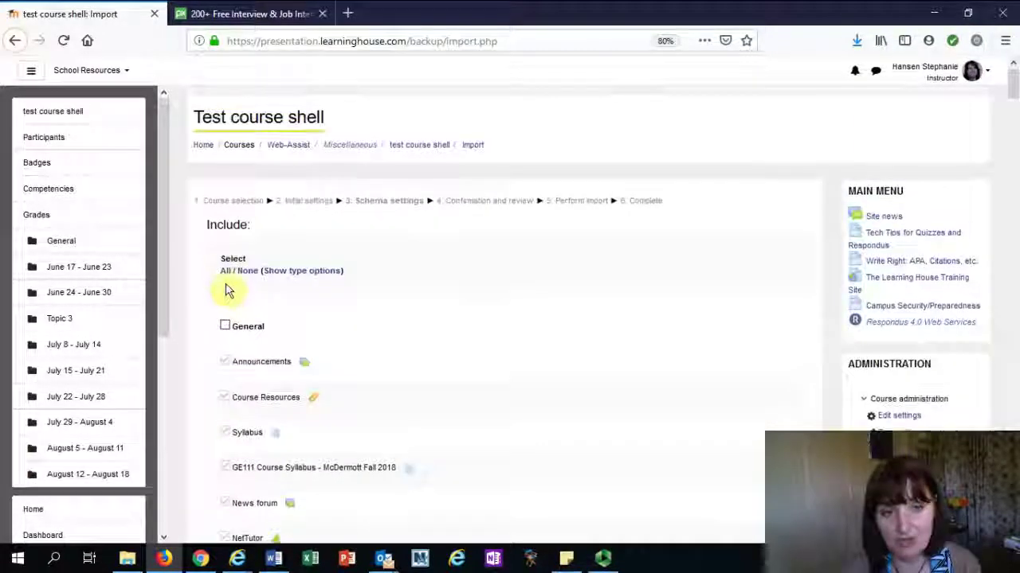
left_click(247, 272)
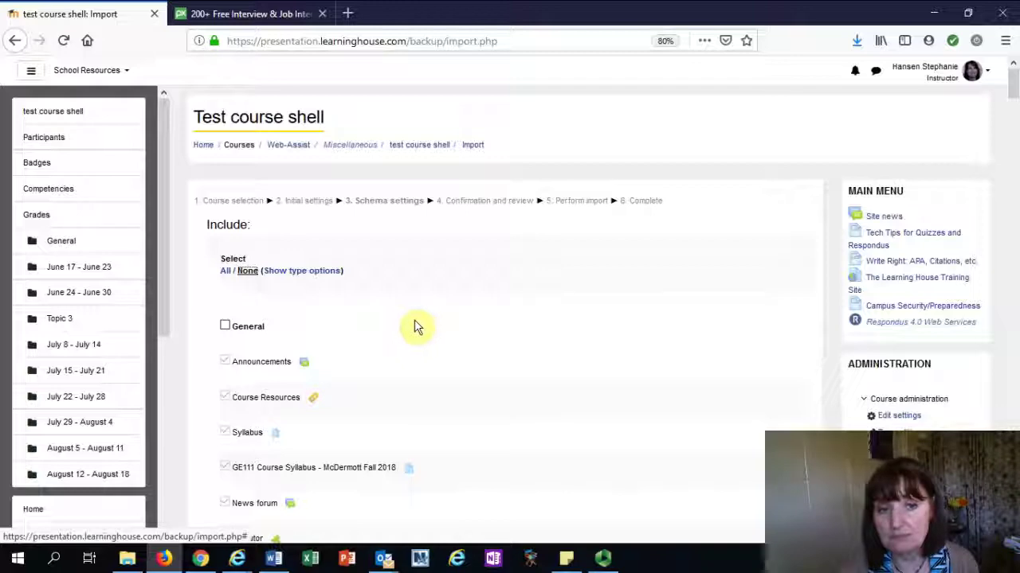
scroll(358, 310, "down", 9)
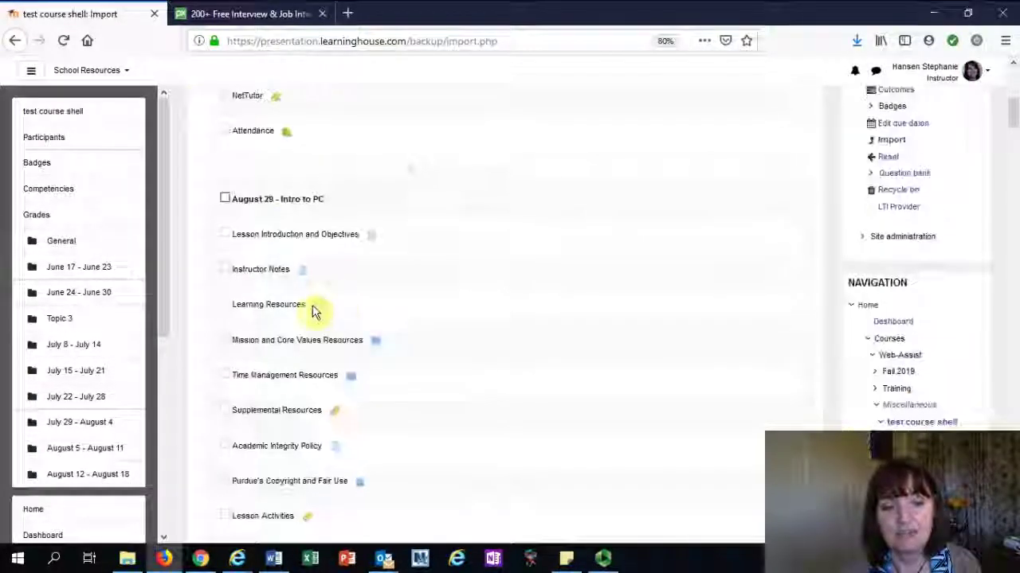
scroll(240, 220, "up", 1)
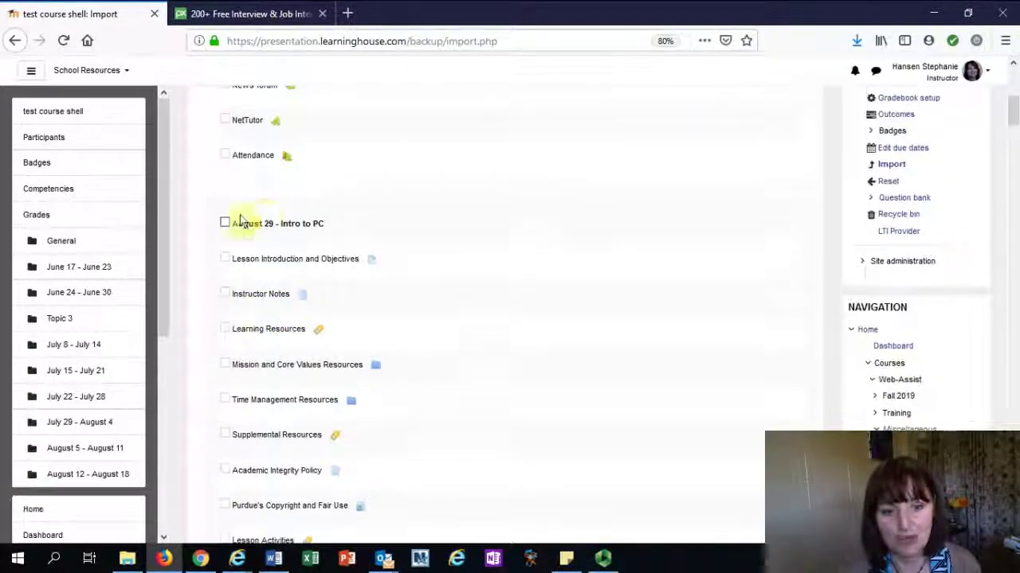
scroll(239, 255, "up", 5)
scroll(215, 343, "down", 6)
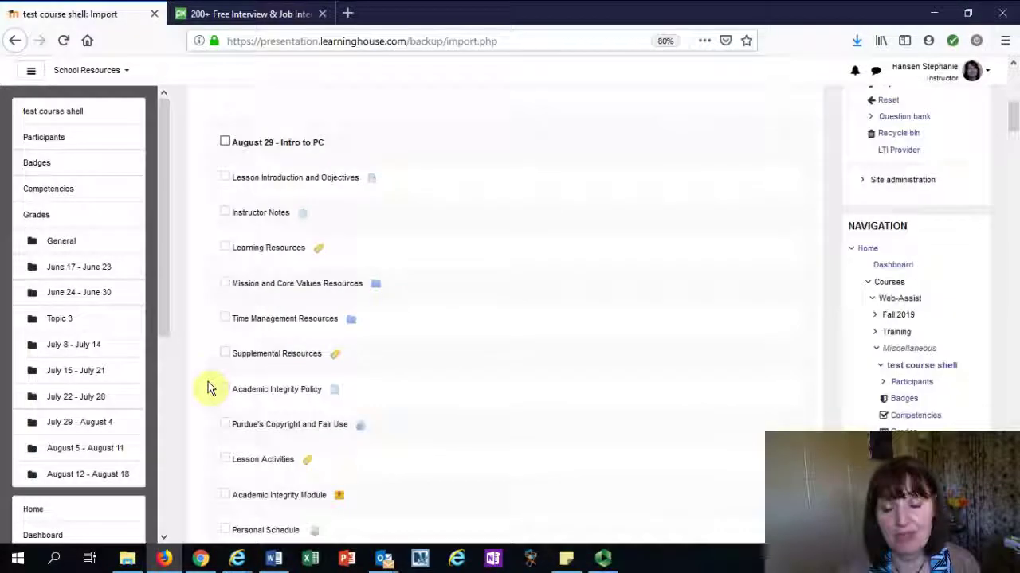
scroll(211, 375, "down", 3)
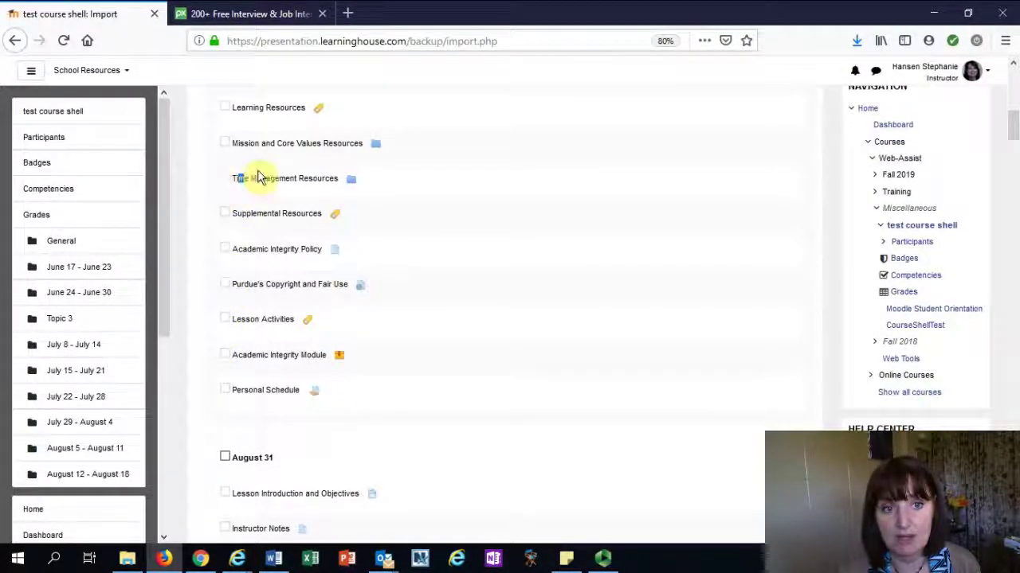
scroll(239, 173, "up", 5)
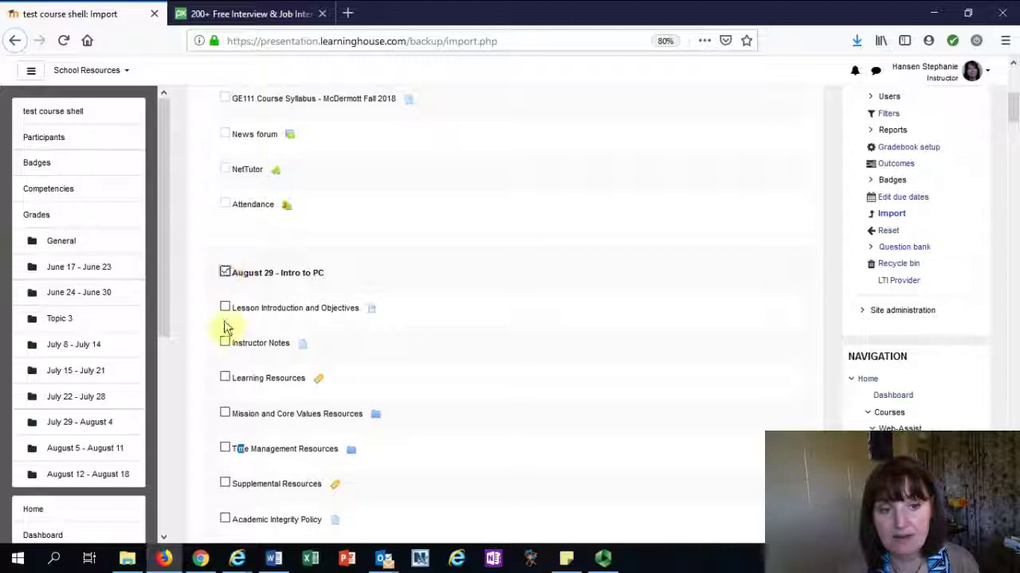
scroll(224, 508, "down", 1)
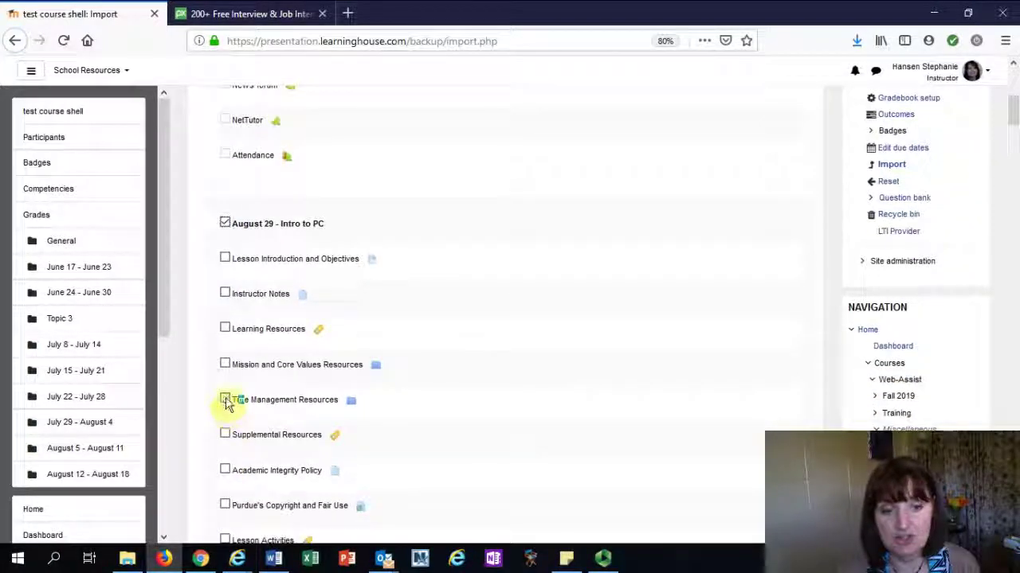
scroll(542, 295, "down", 5)
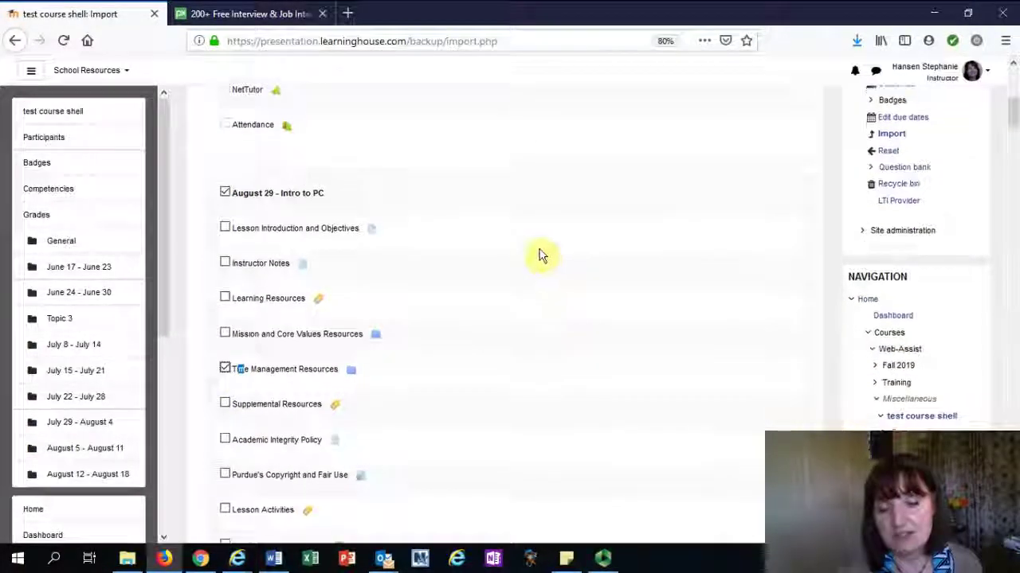
scroll(541, 295, "down", 10)
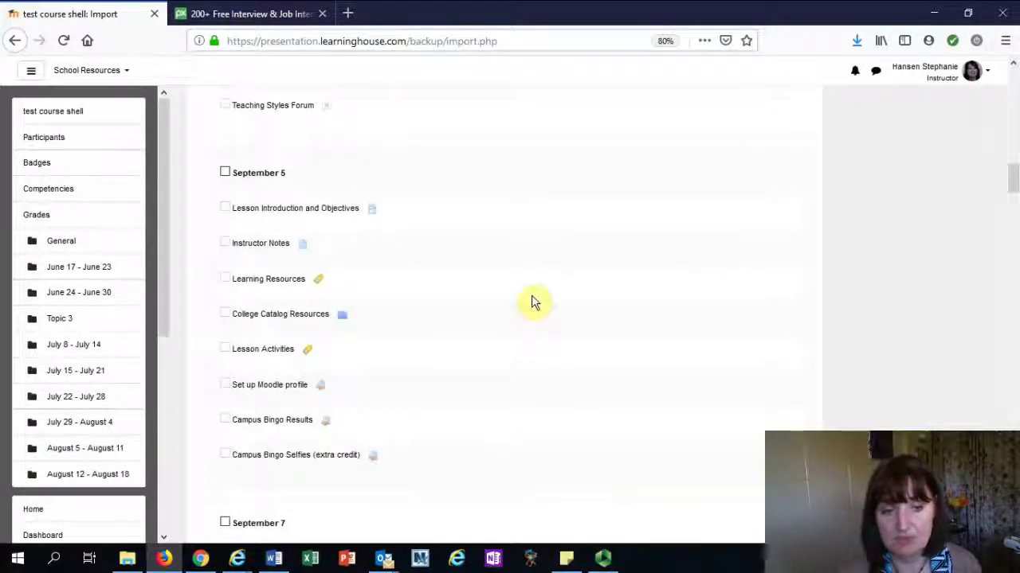
scroll(533, 304, "down", 5)
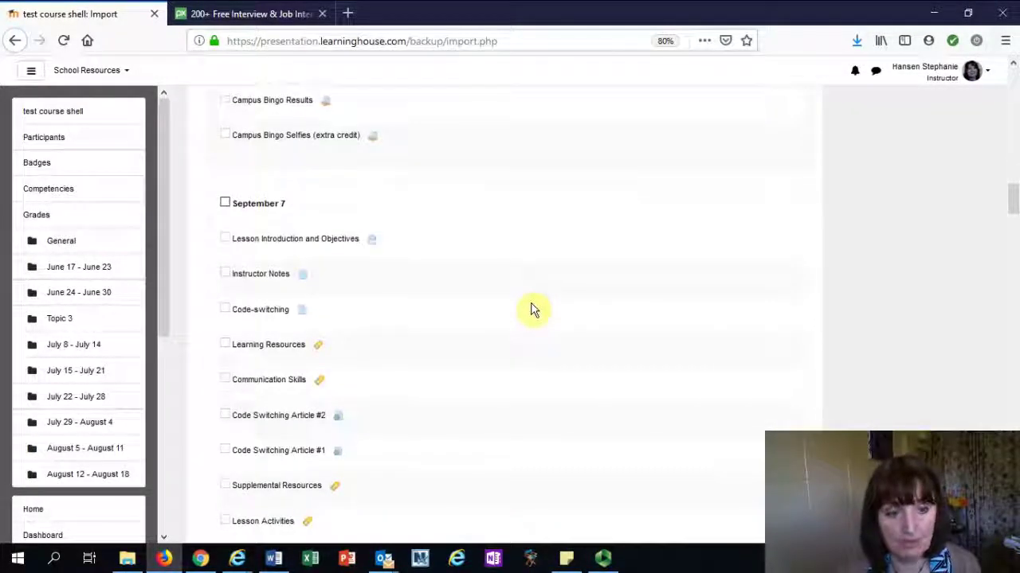
scroll(533, 309, "down", 3)
scroll(319, 247, "up", 1)
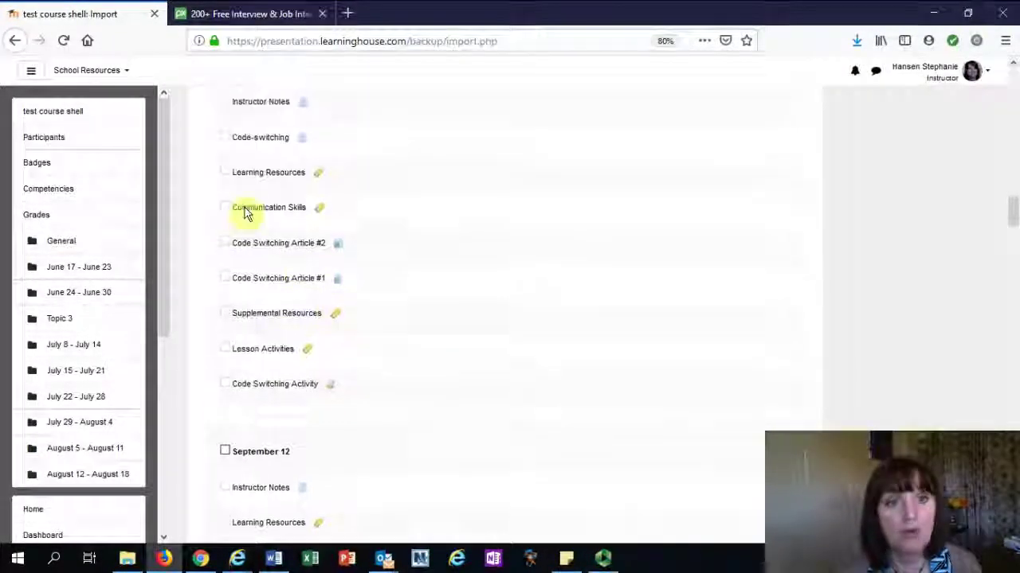
scroll(218, 136, "up", 1)
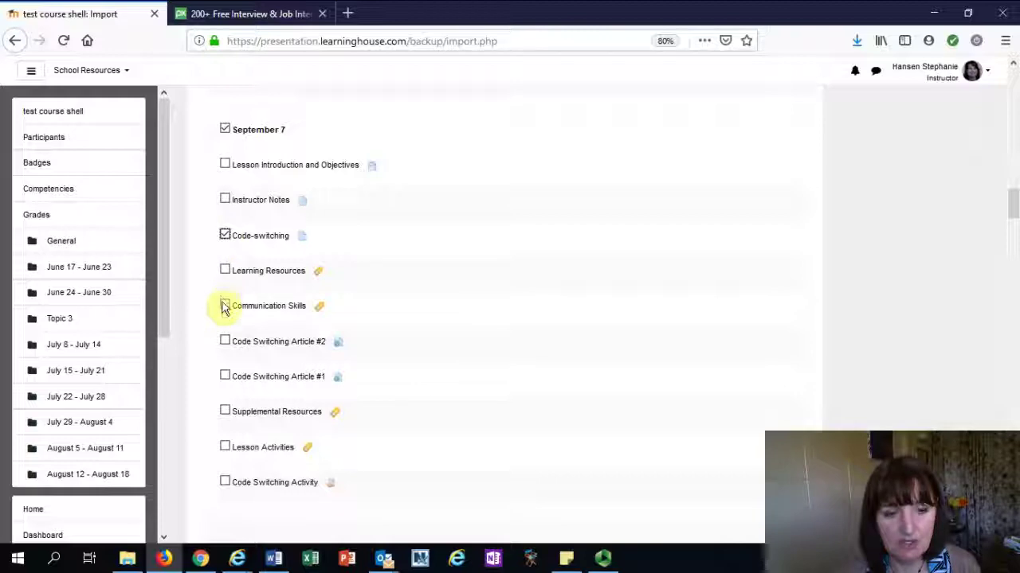
scroll(483, 369, "down", 5)
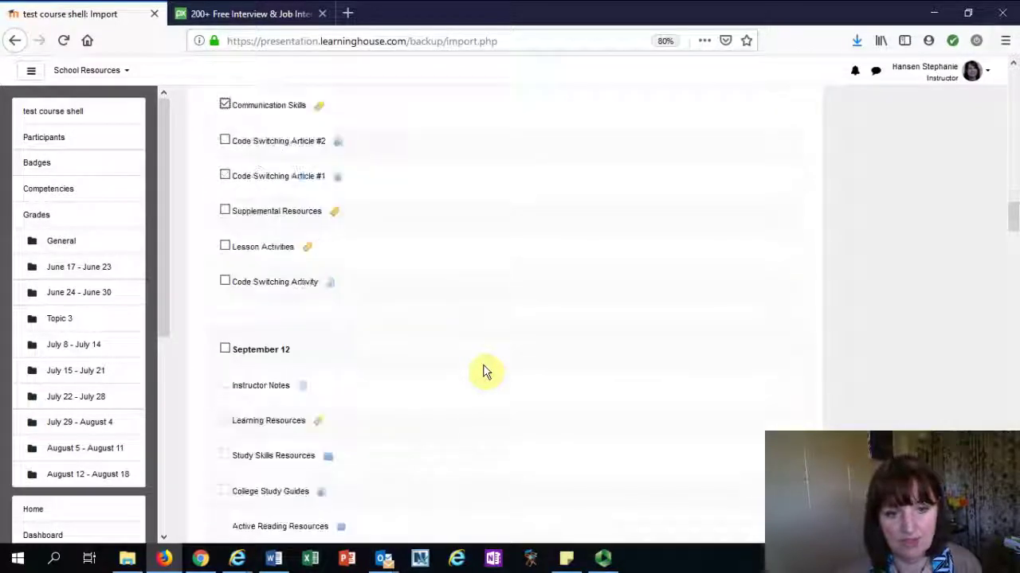
scroll(487, 368, "down", 6)
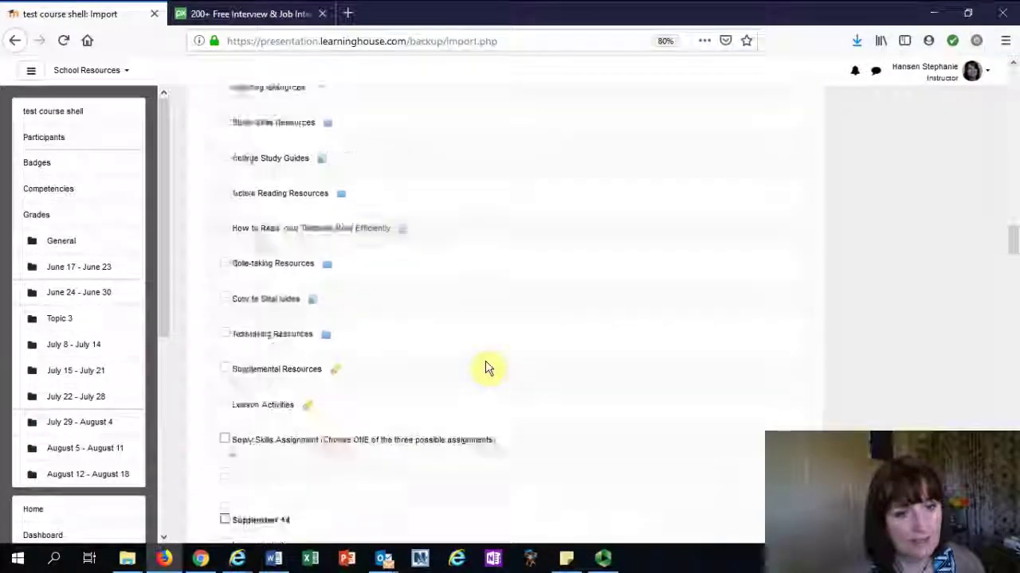
scroll(486, 368, "down", 3)
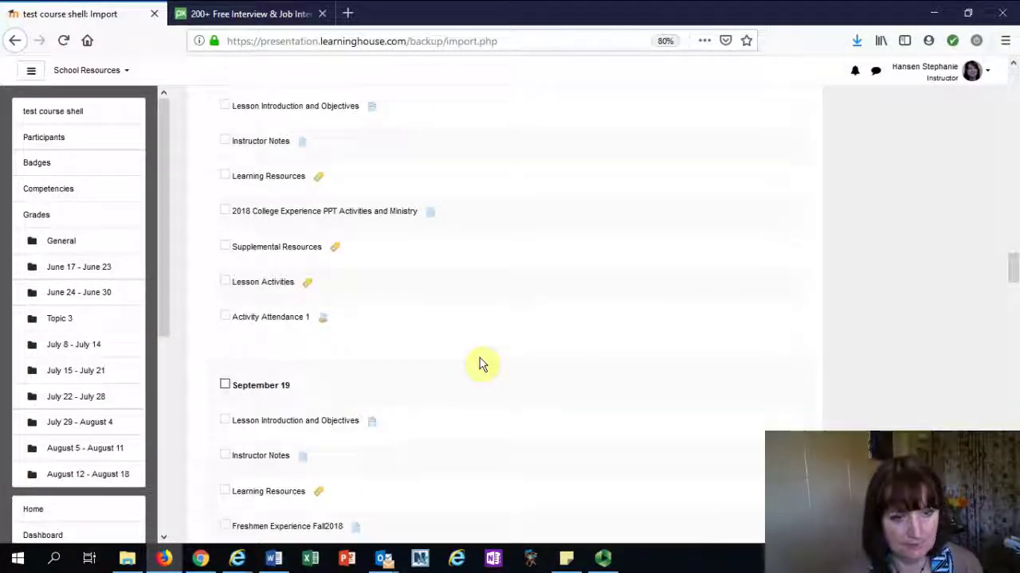
scroll(476, 364, "down", 4)
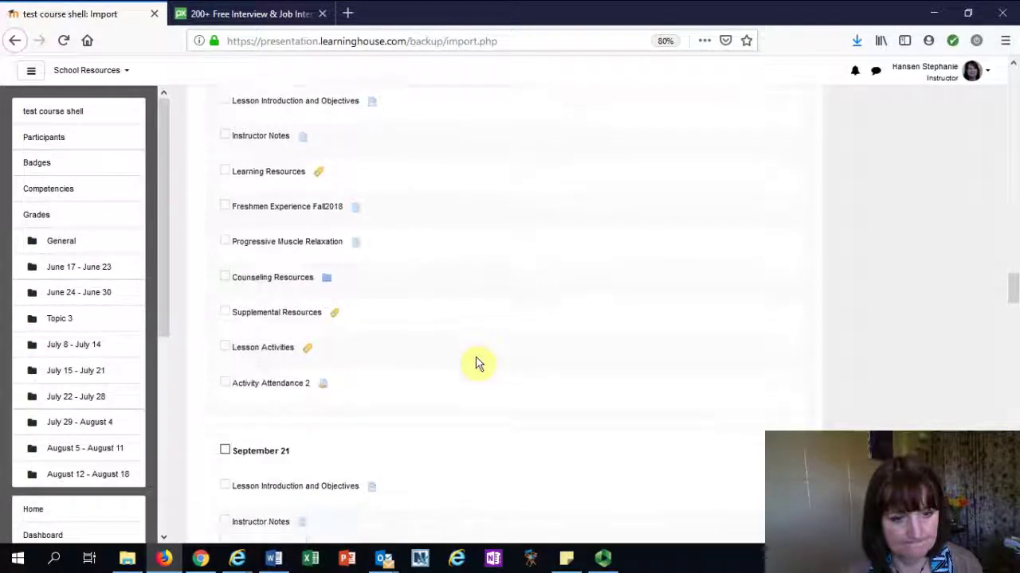
scroll(476, 364, "down", 5)
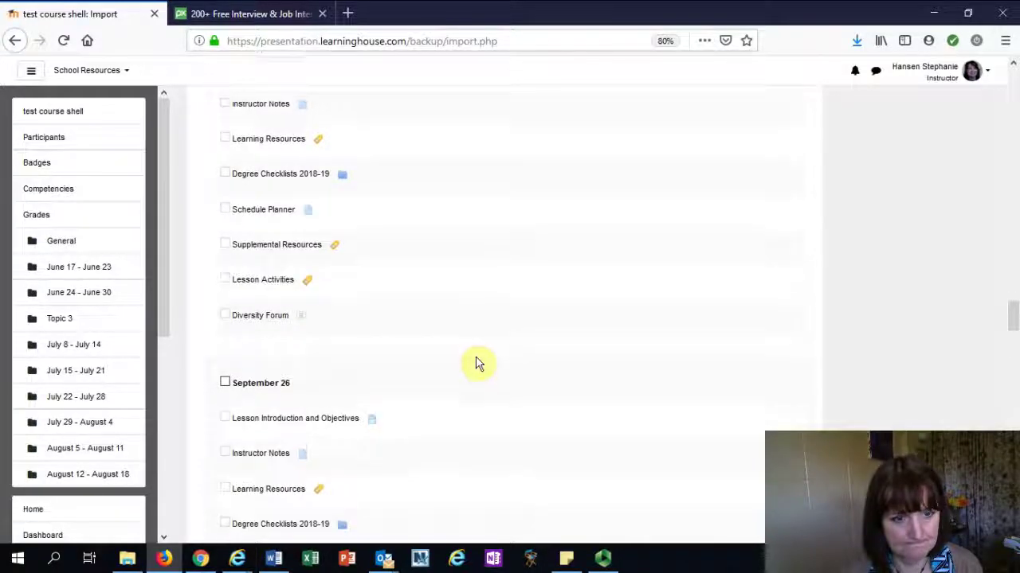
scroll(476, 364, "down", 10)
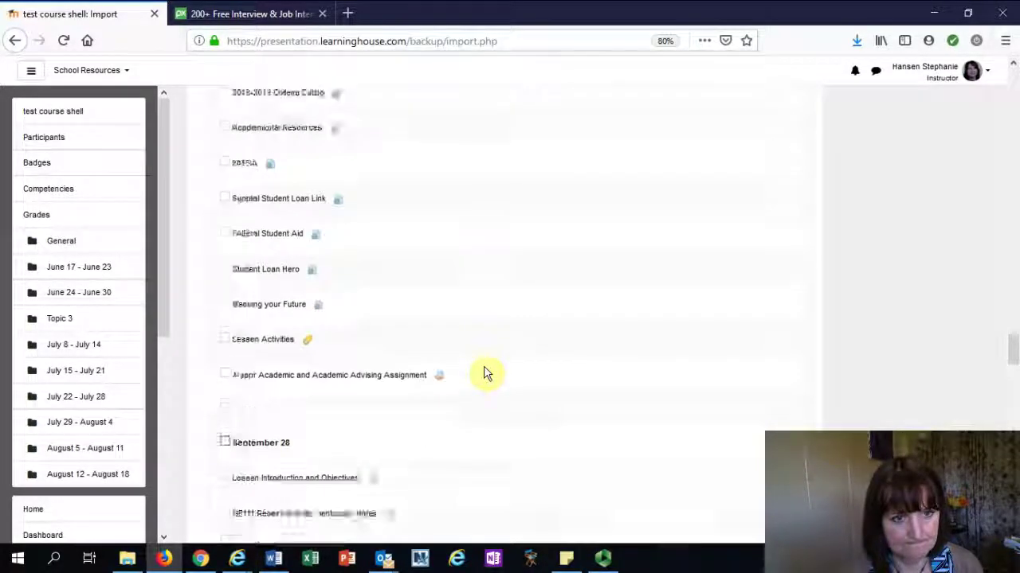
scroll(578, 373, "down", 20)
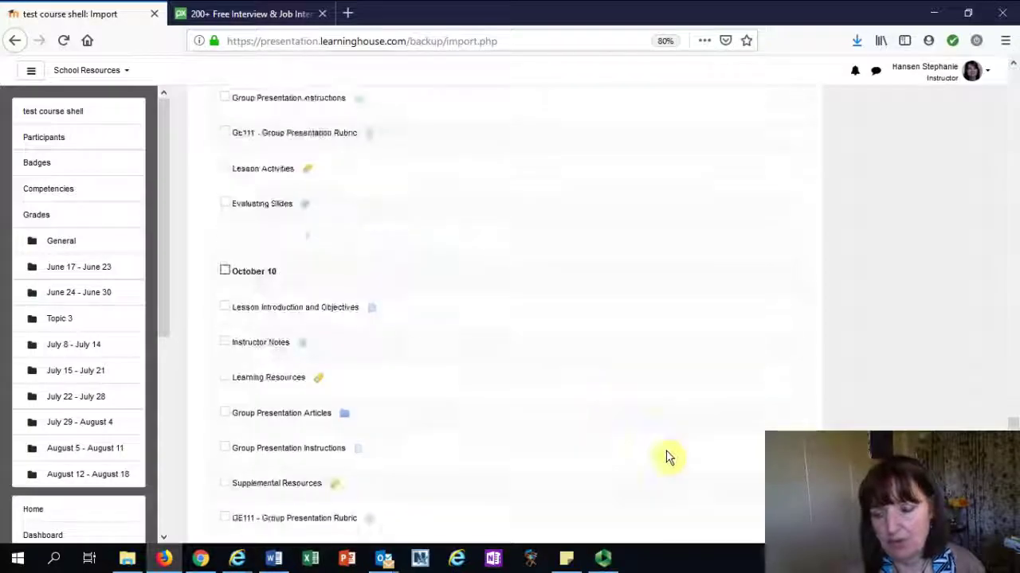
scroll(668, 455, "down", 15)
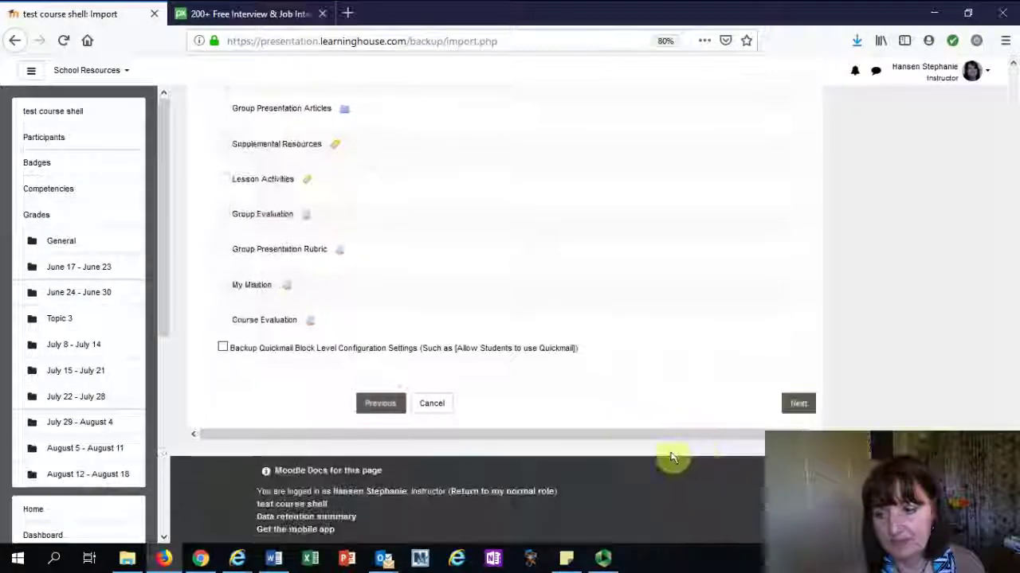
Review the import confirmation page and perform the import into Test course shell
left_click(801, 404)
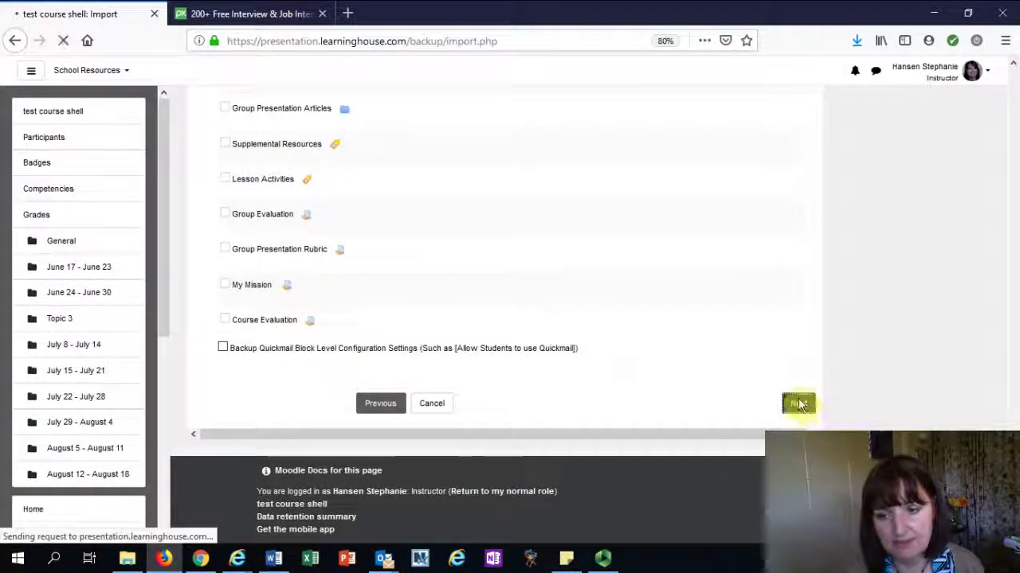
scroll(605, 237, "down", 6)
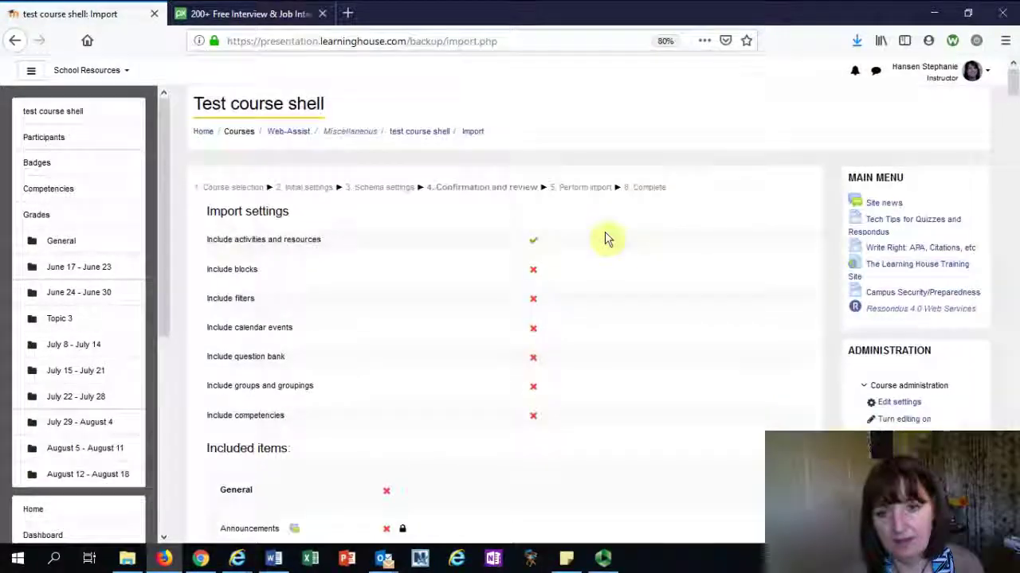
scroll(605, 350, "down", 20)
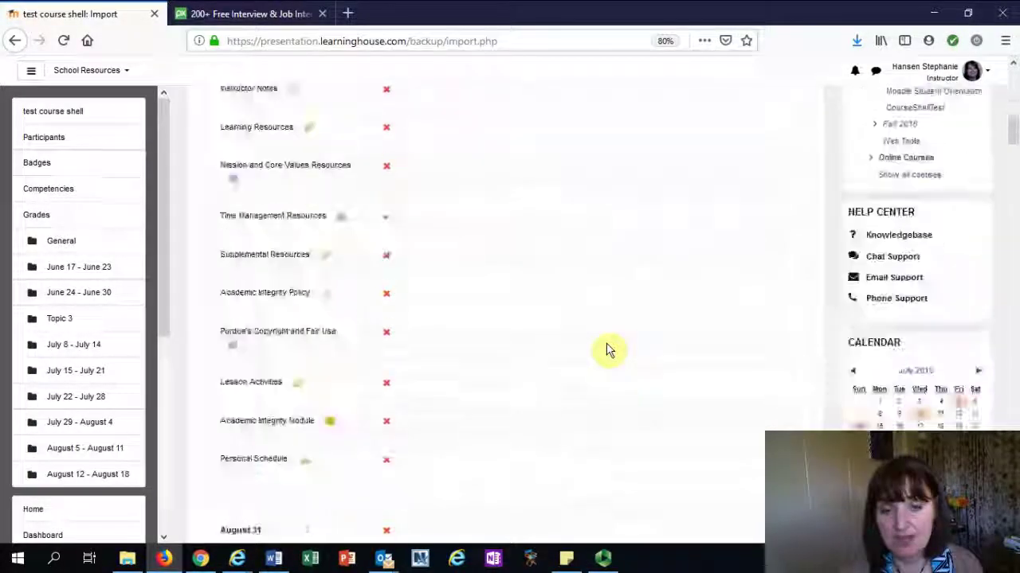
scroll(610, 354, "down", 20)
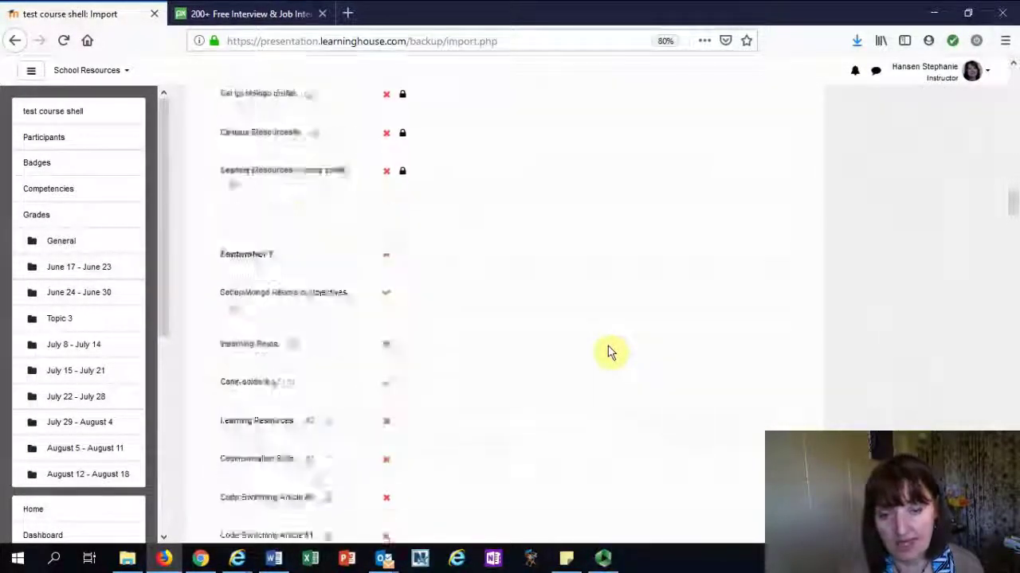
scroll(622, 362, "down", 20)
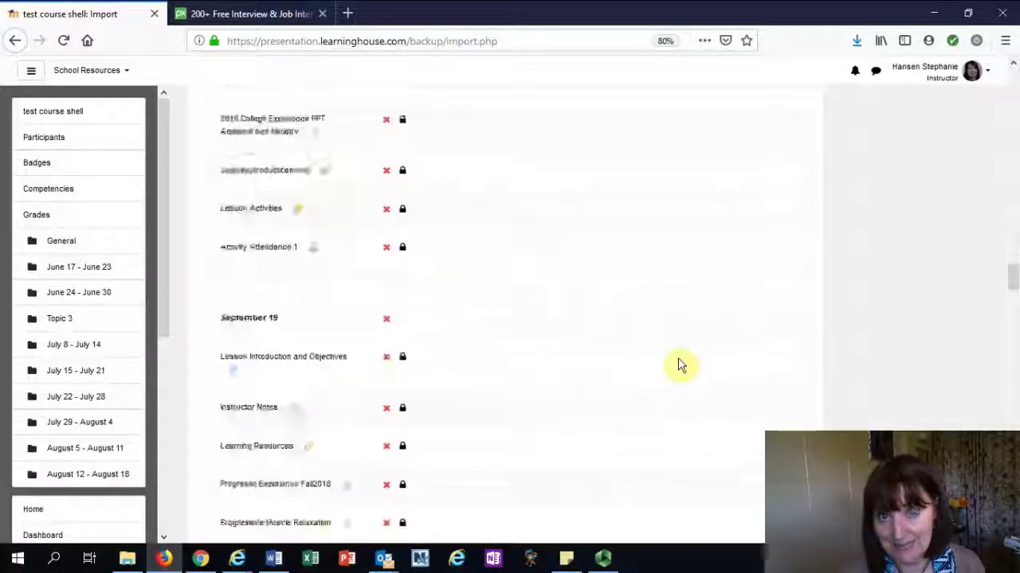
scroll(693, 399, "down", 20)
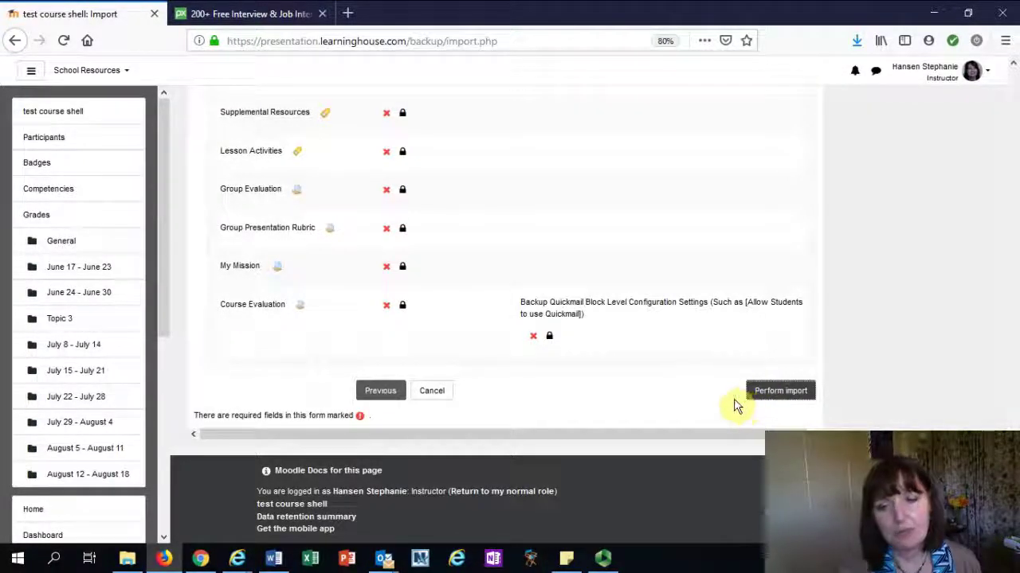
left_click(769, 390)
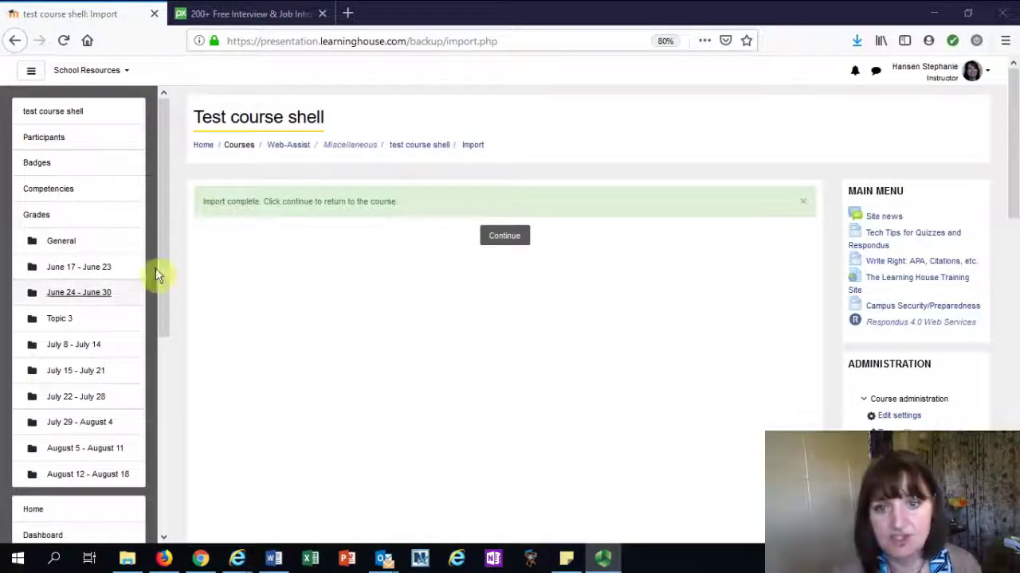
Return to Test course shell and check Time Management Resources under Week One's Lesson Activities
left_click(513, 240)
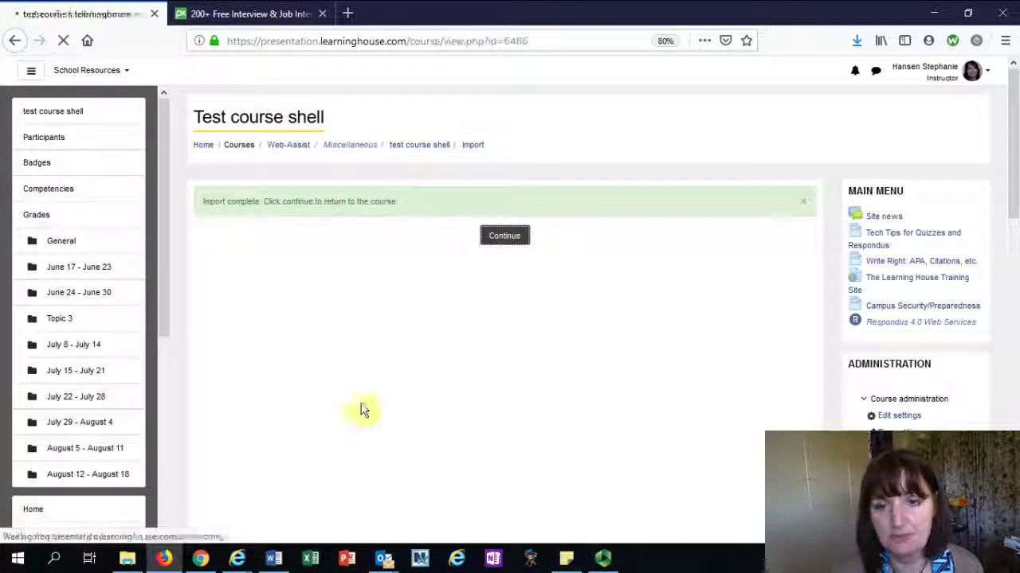
scroll(313, 414, "down", 1)
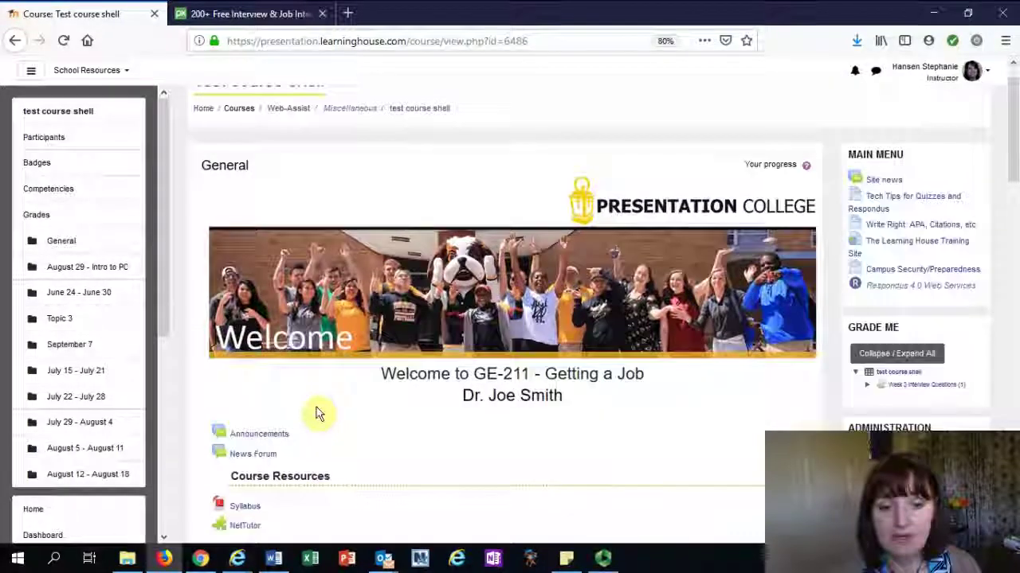
scroll(315, 413, "down", 8)
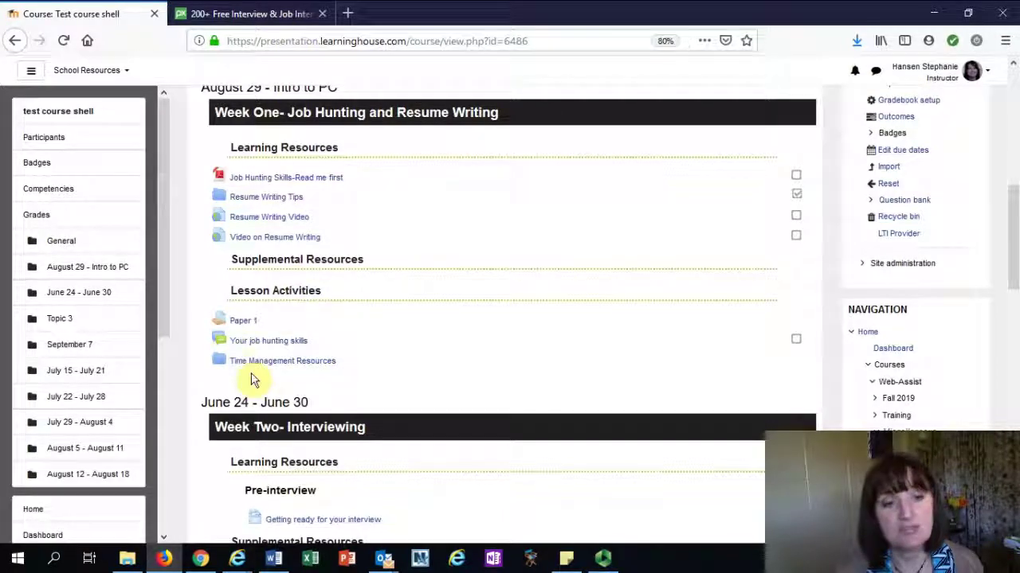
scroll(235, 232, "down", 1)
scroll(239, 303, "down", 5)
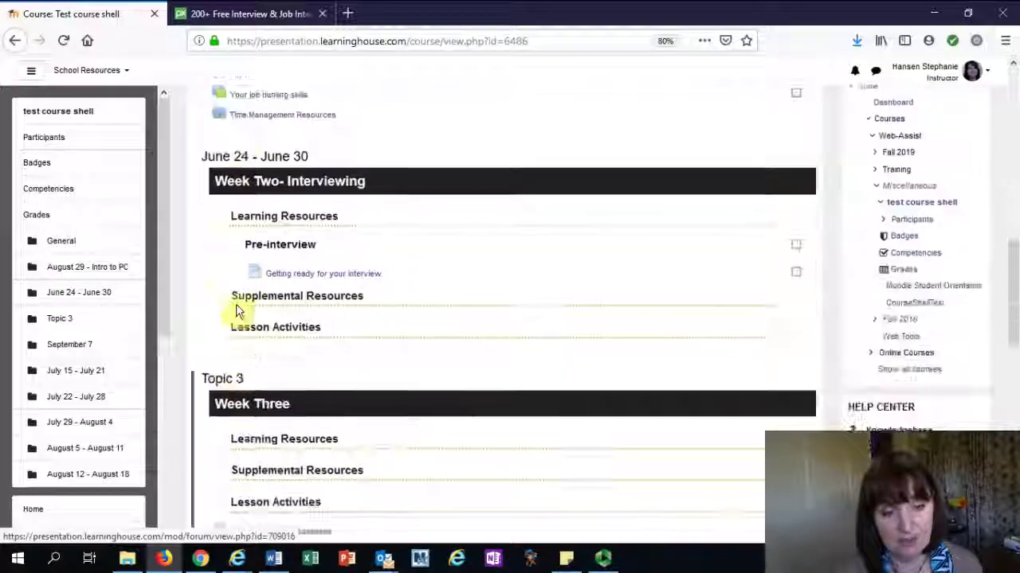
scroll(236, 295, "down", 8)
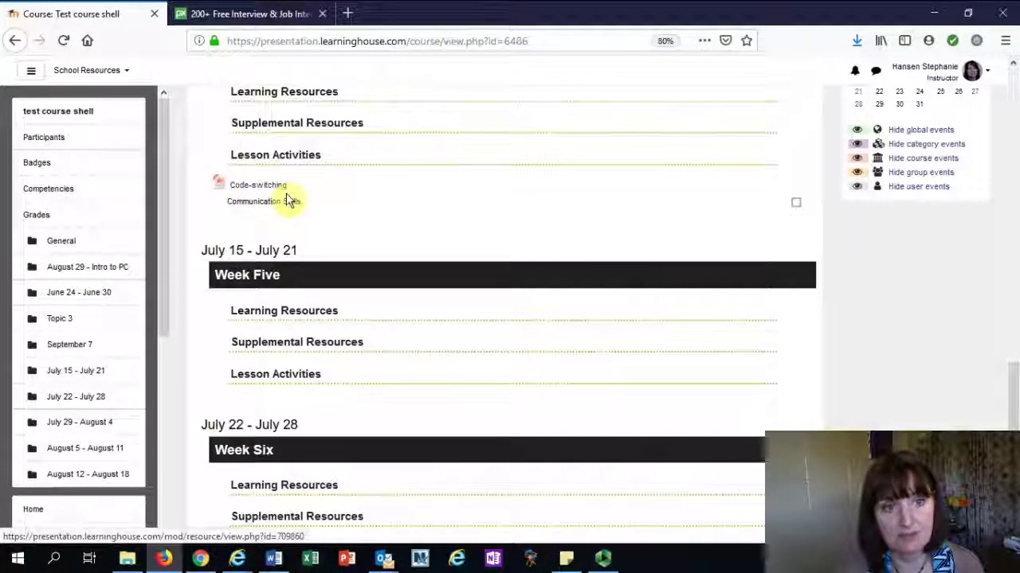
scroll(268, 244, "down", 2)
scroll(323, 225, "up", 4)
scroll(327, 231, "up", 15)
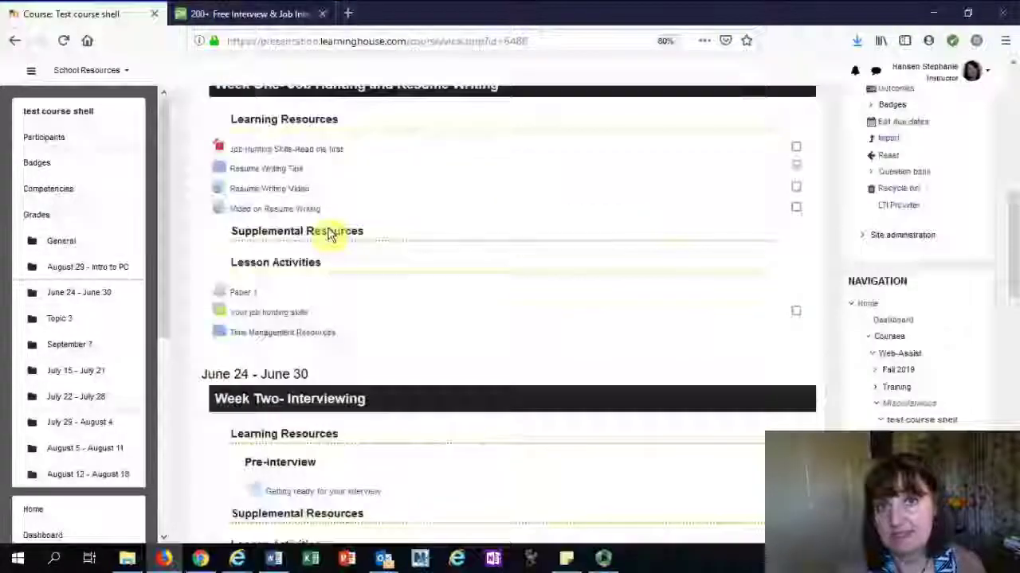
scroll(334, 247, "down", 5)
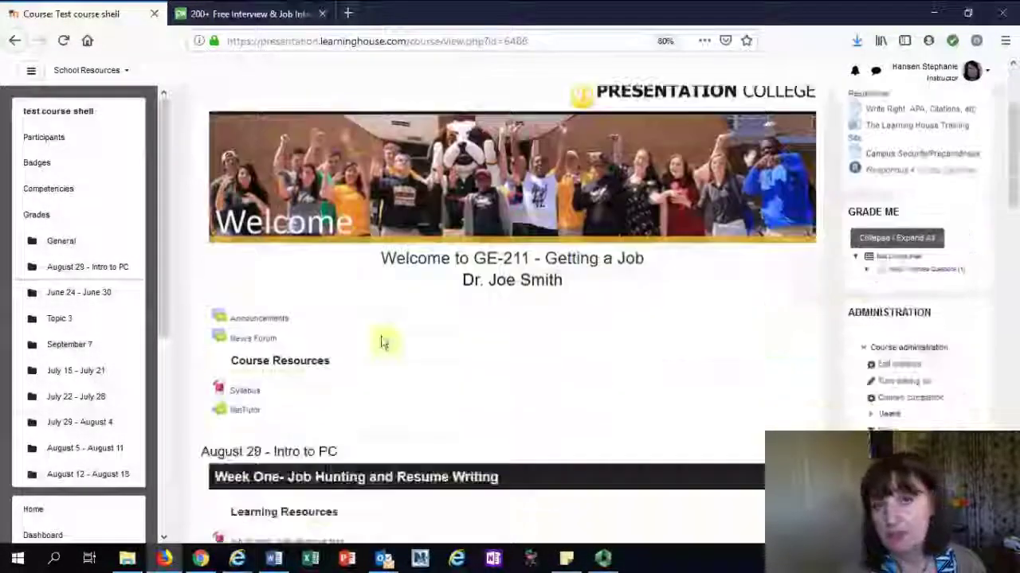
scroll(398, 351, "down", 6)
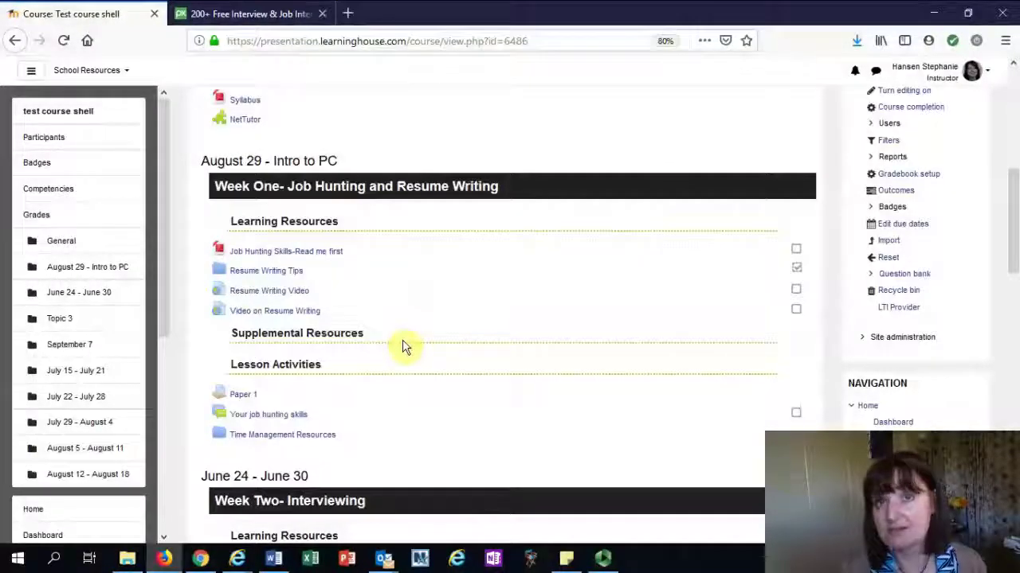
scroll(414, 346, "down", 1)
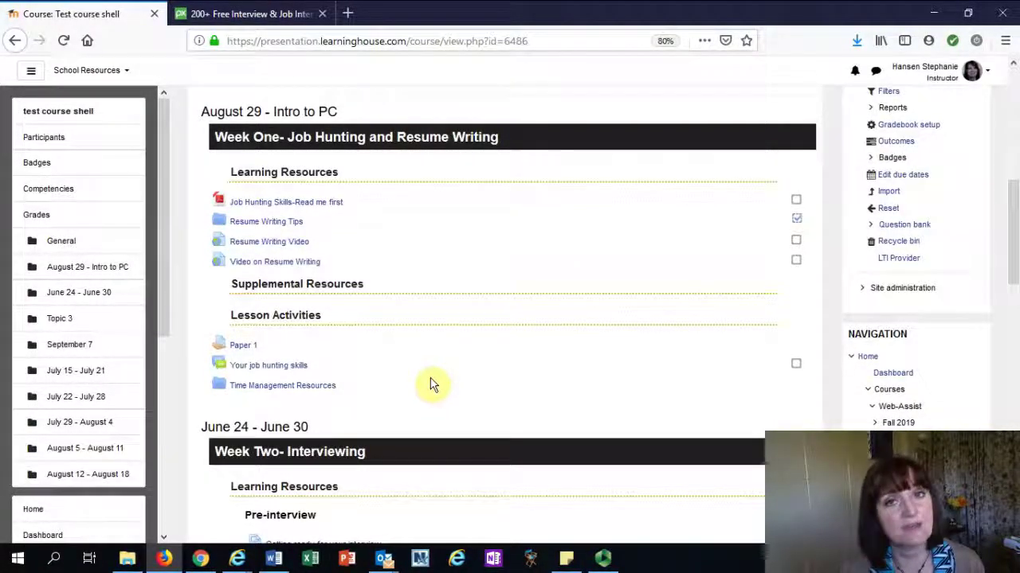
scroll(430, 271, "down", 1)
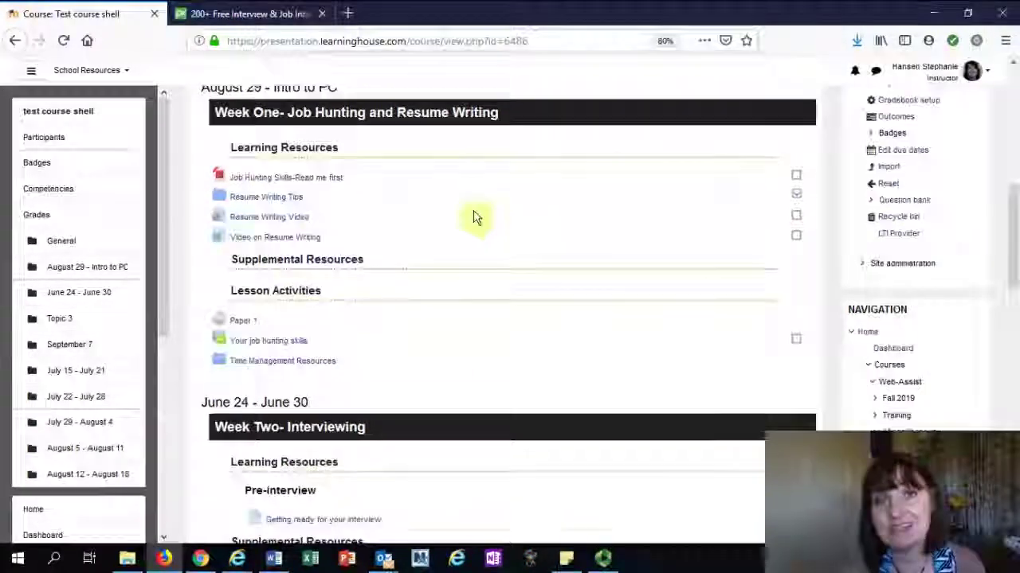
scroll(494, 215, "down", 3)
scroll(685, 247, "down", 2)
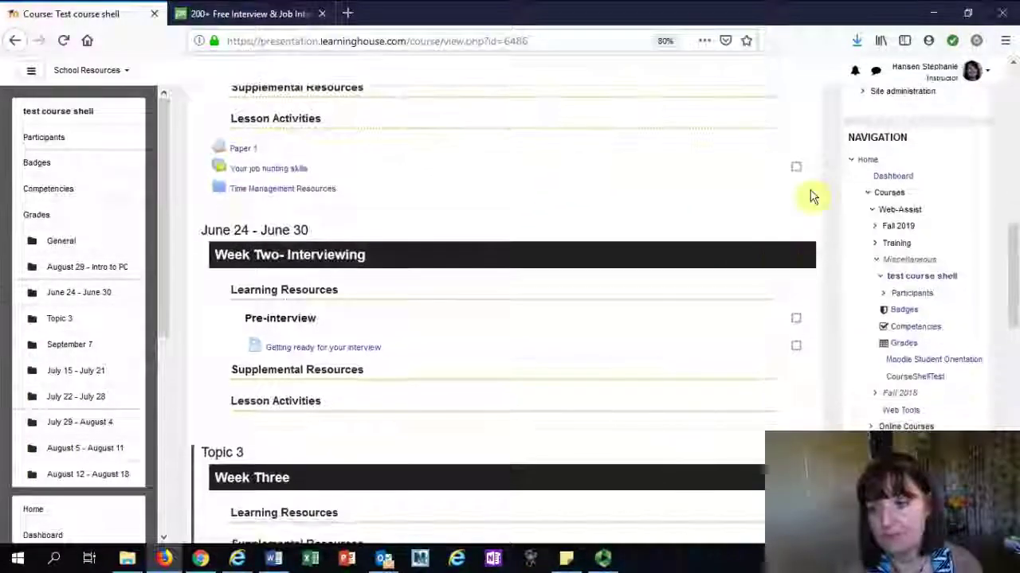
scroll(810, 197, "up", 8)
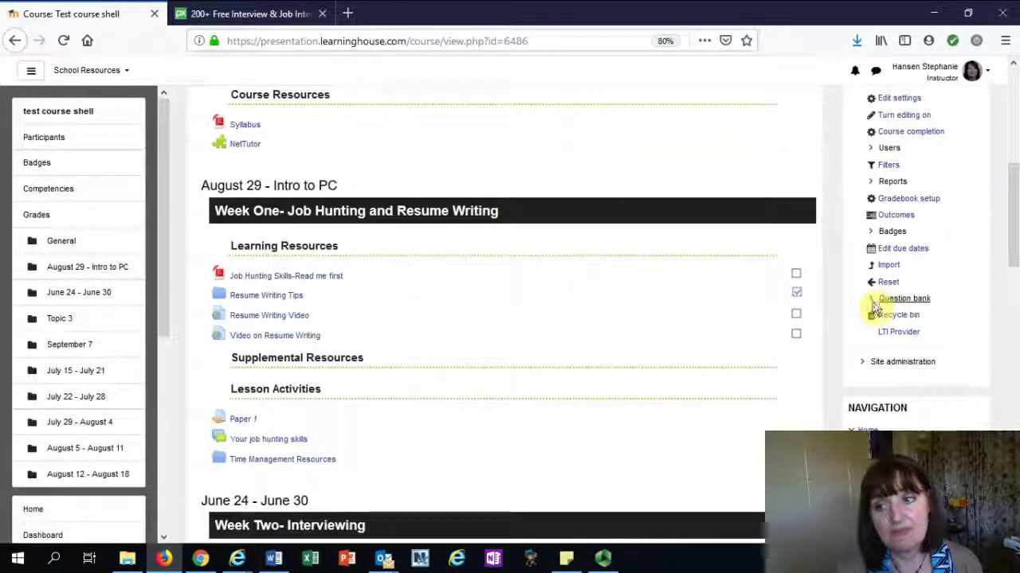
left_click(871, 300)
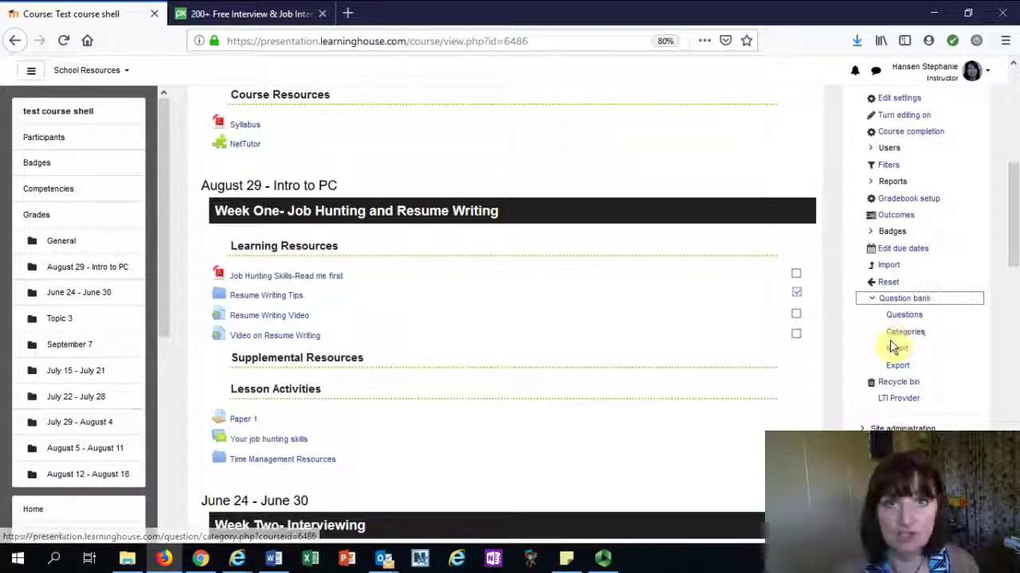
left_click(874, 301)
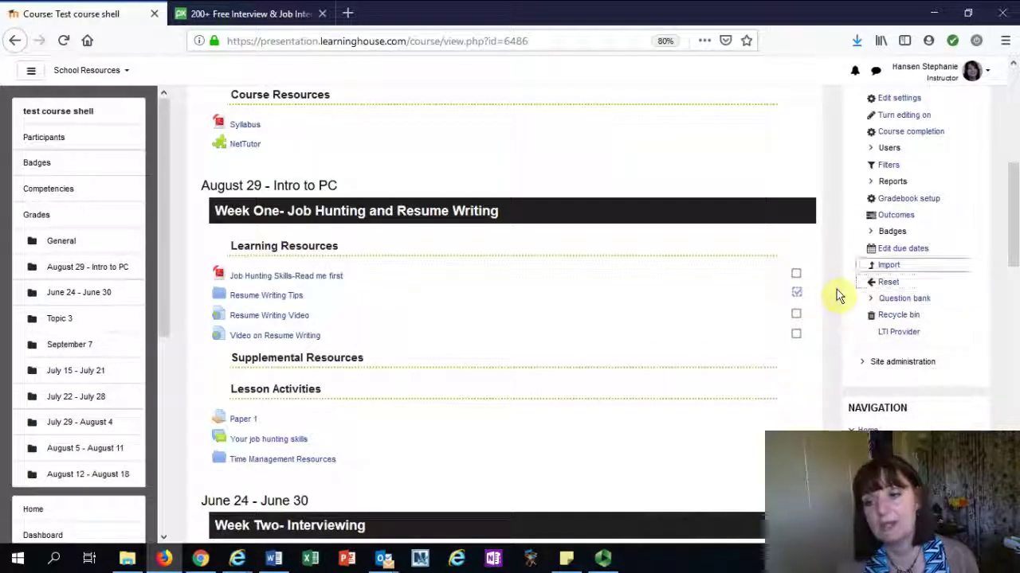
scroll(837, 292, "up", 3)
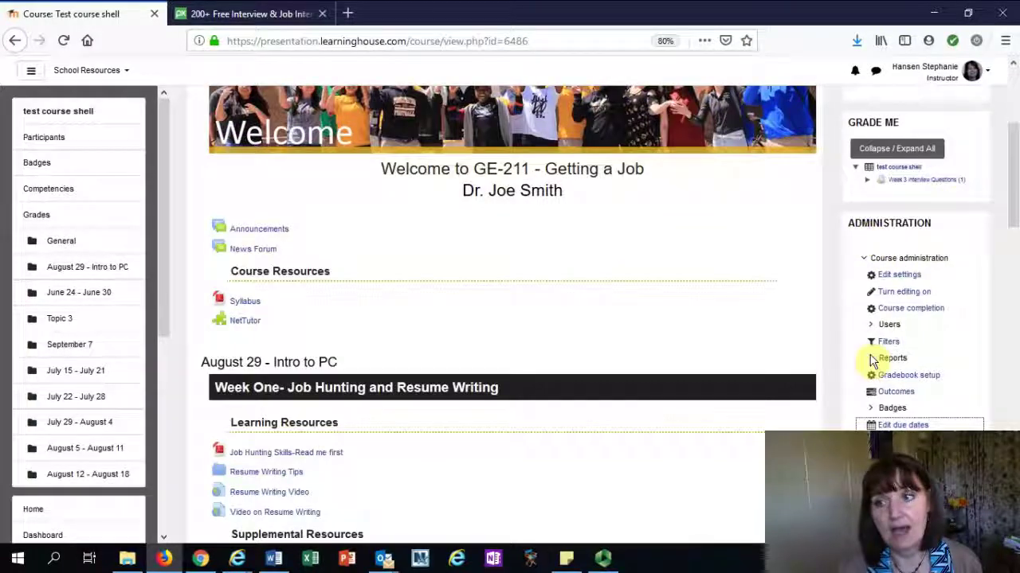